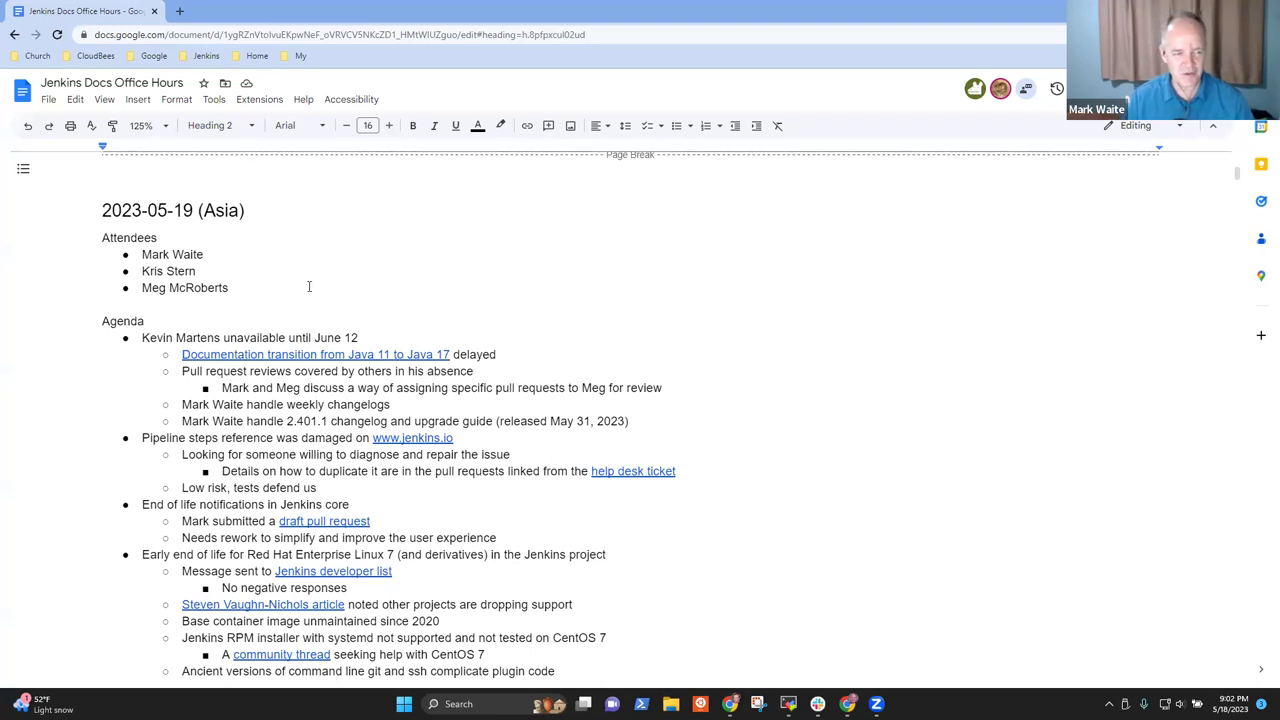
Step: Step through the agenda items down to Early end of life, then back to the Pipeline steps line
left_click(204, 337)
triple_click(204, 337)
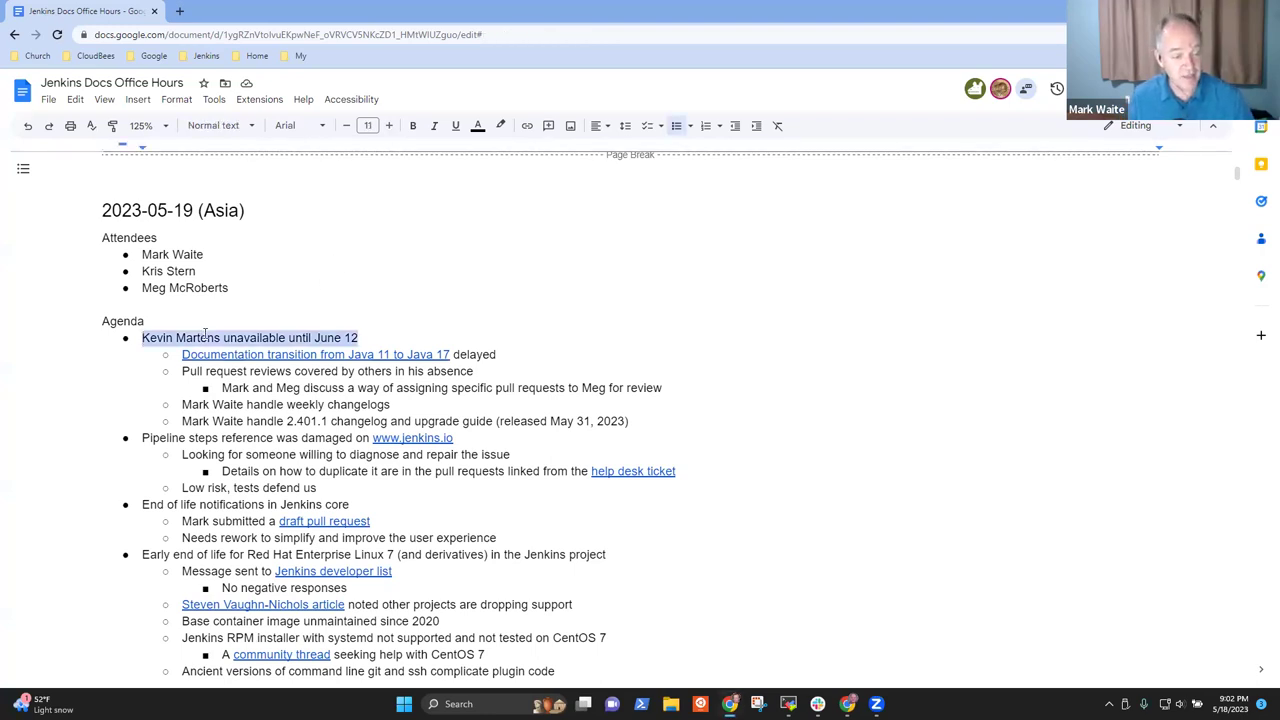
key("Down")
key("Down")
key("Home")
key("shift+End")
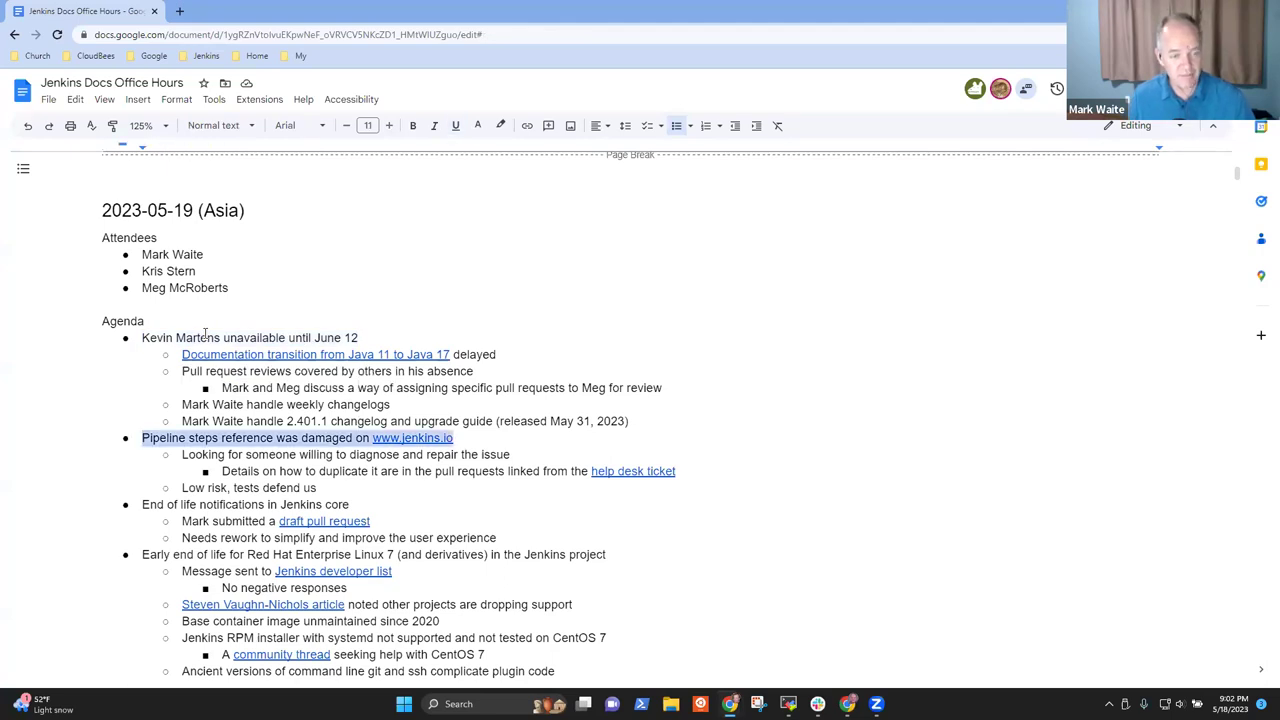
key("Down")
key("Down")
key("Down")
key("Down")
key("Home")
key("shift+End")
key("Down")
key("Down")
key("Down")
key("Home")
key("shift+End")
key("Up")
key("Up")
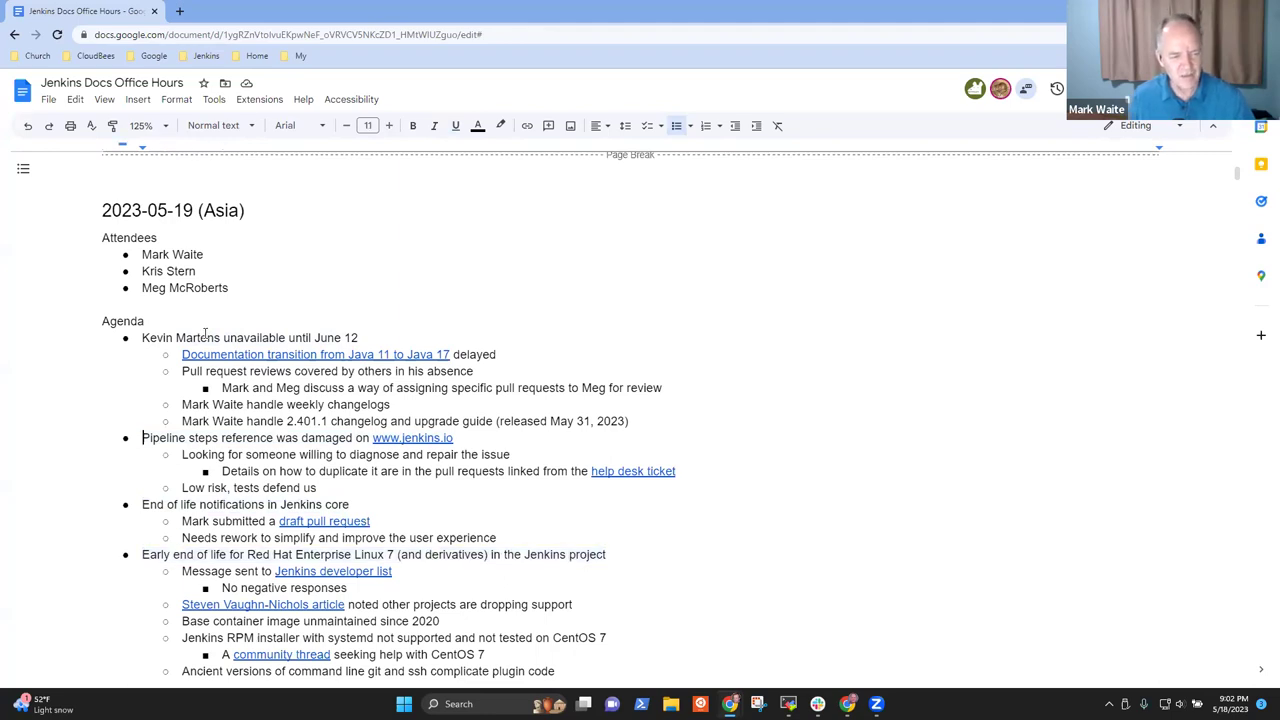
key("Up")
key("Up")
key("Up")
key("Up")
key("Up")
key("Home")
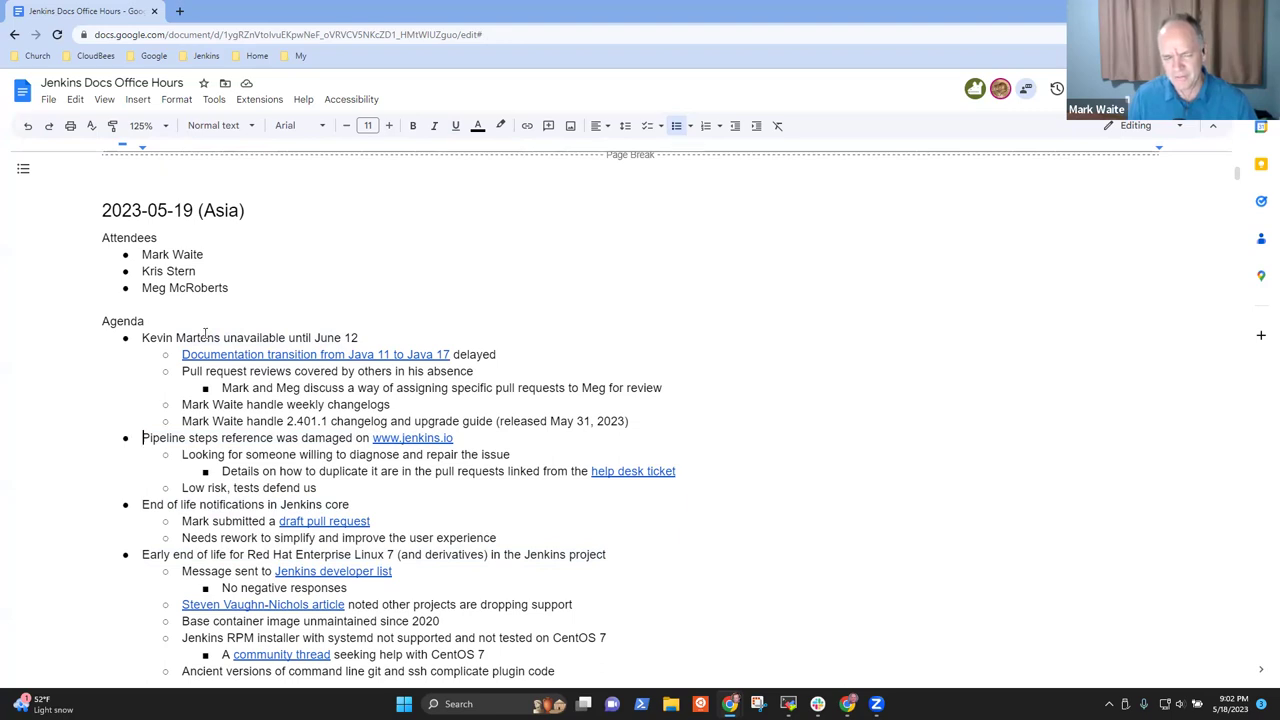
Step: Insert a 'Google Summer of Code' bullet directly above the Pipeline steps reference item
key("Return")
key("Up")
type("Google Summer ")
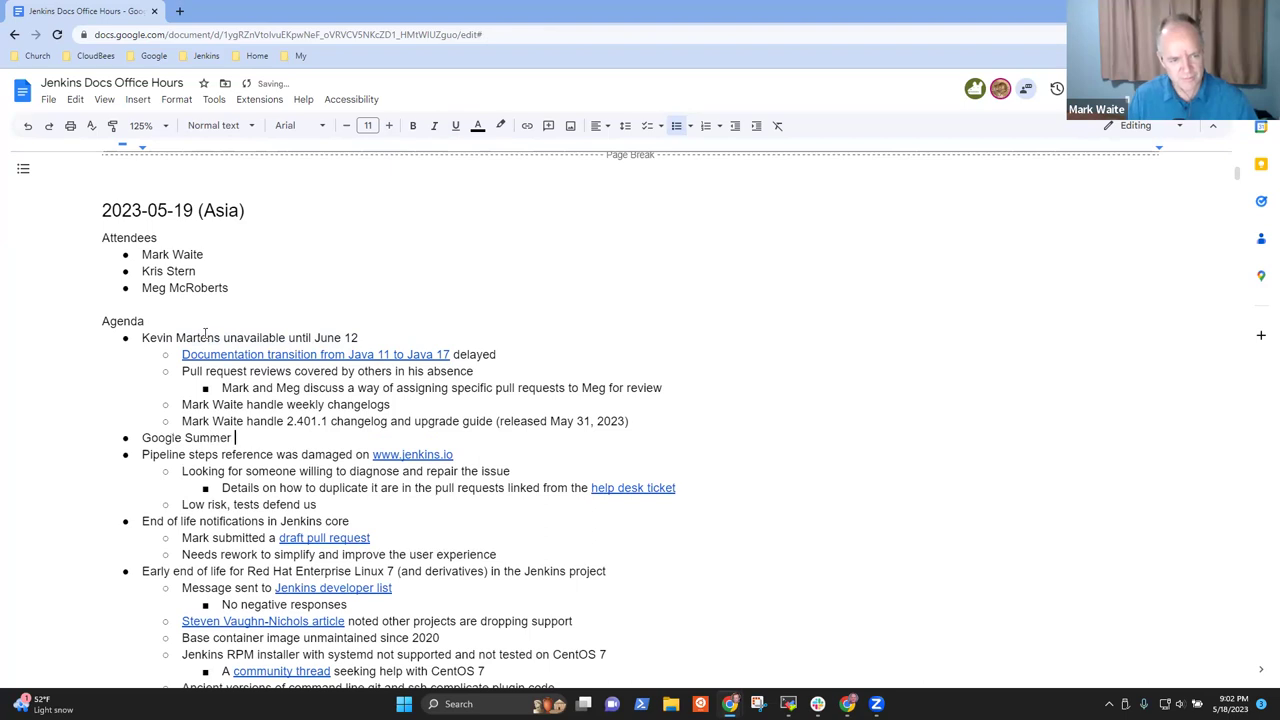
type("of Code")
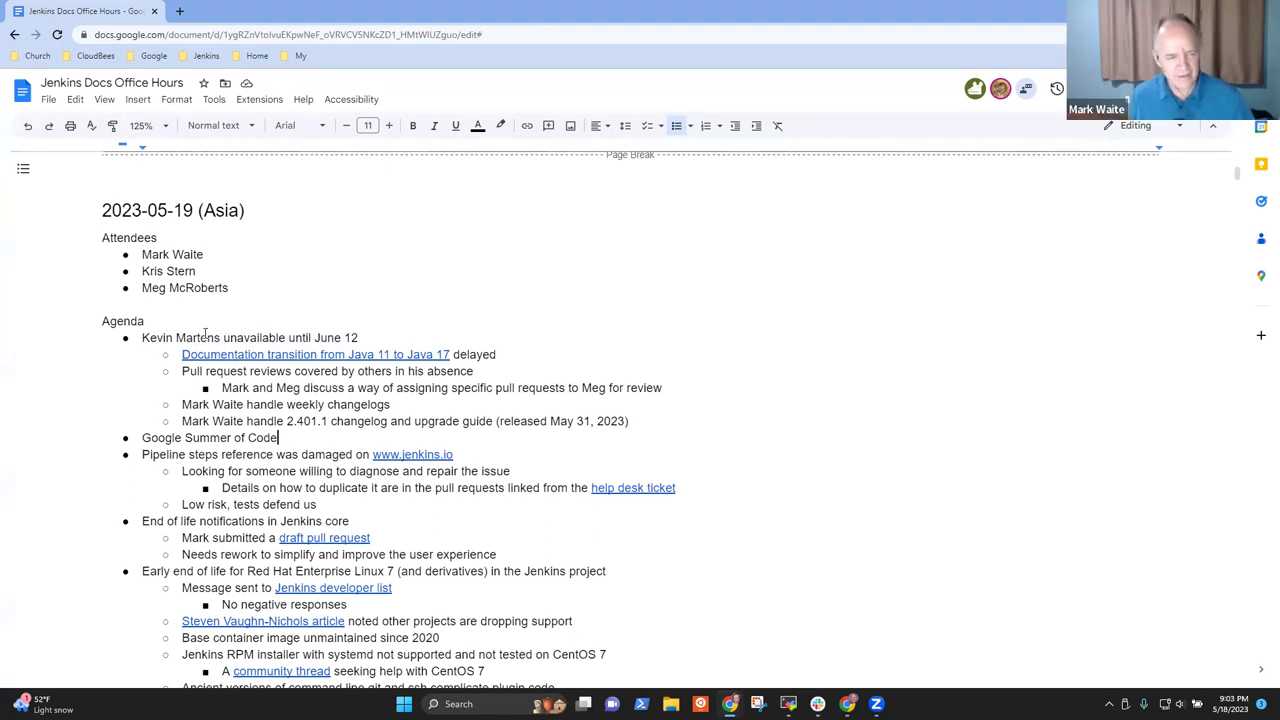
key("Up")
key("Up")
key("Up")
key("Up")
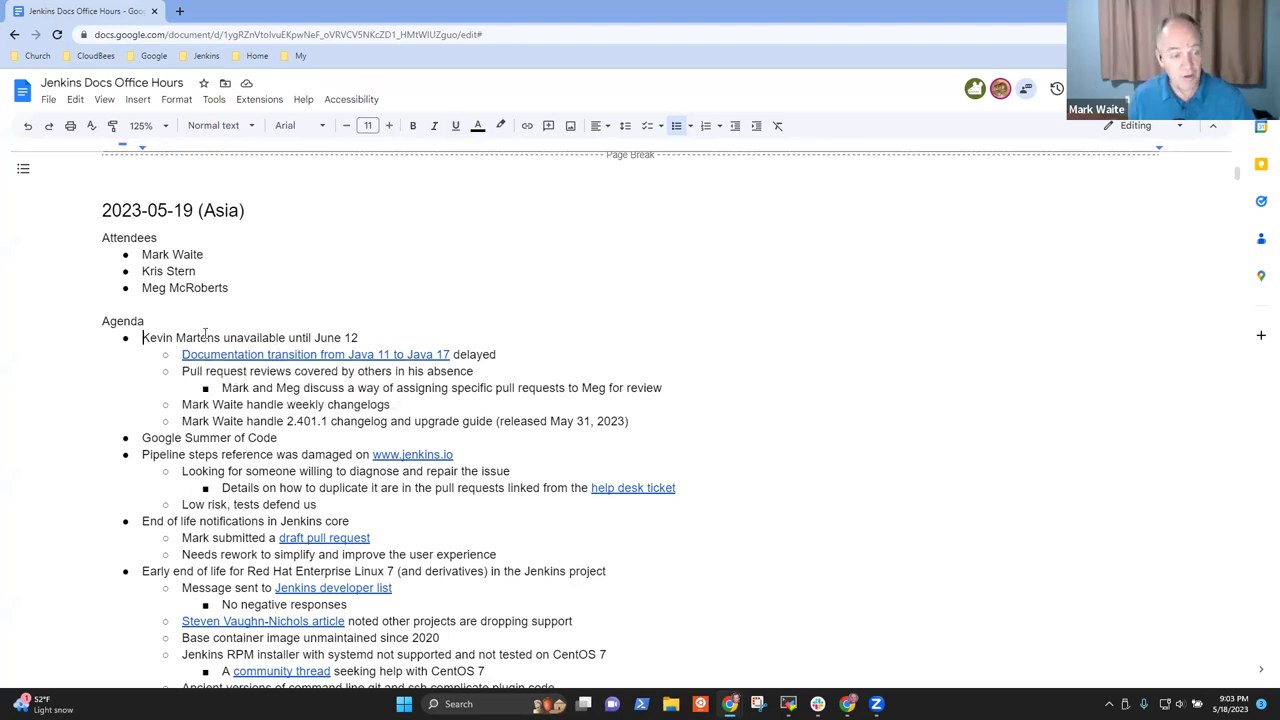
key("shift+End")
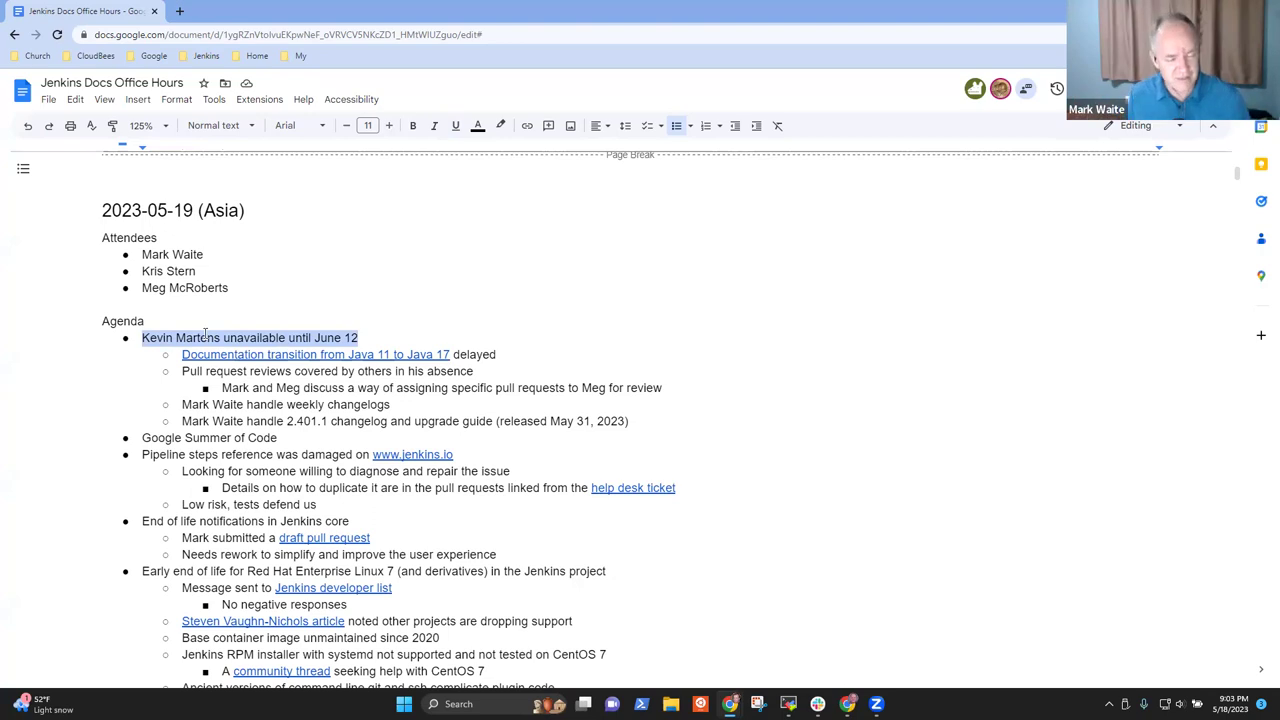
Step: Open linked GitHub issue #6310 on moving docs from Java 11 to Java 17, then return to the notes
key("Down")
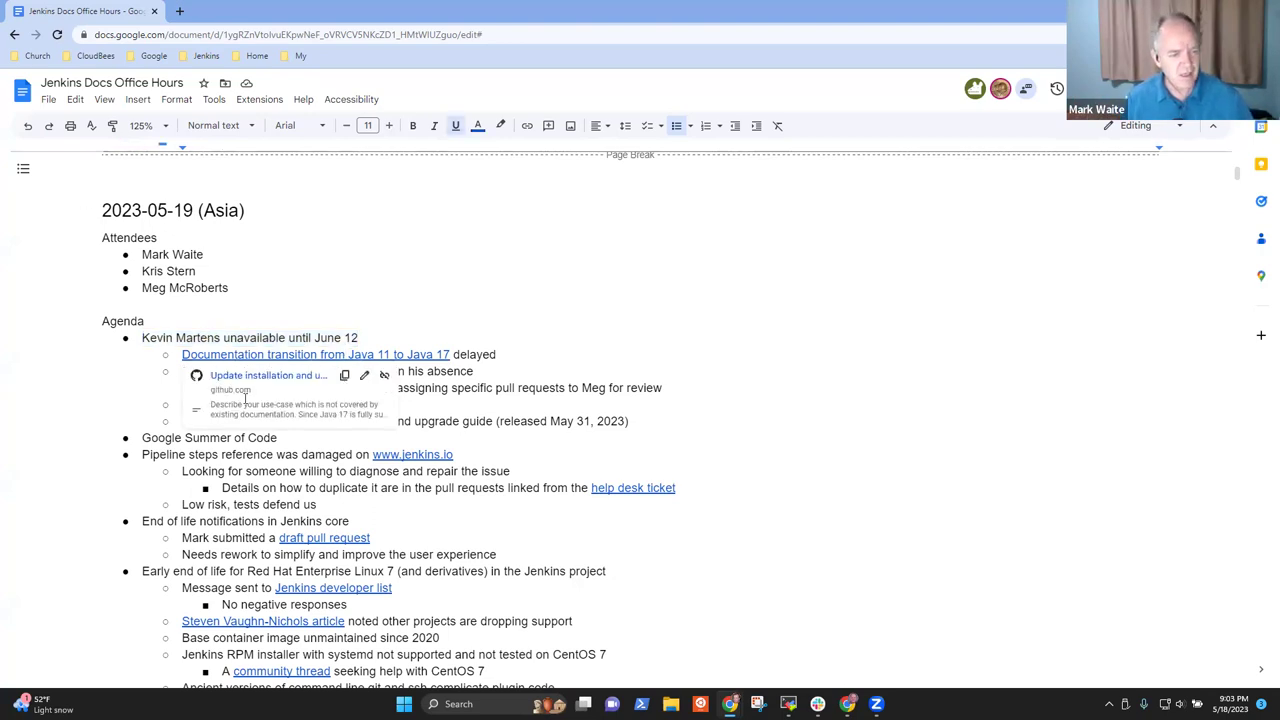
left_click(278, 377)
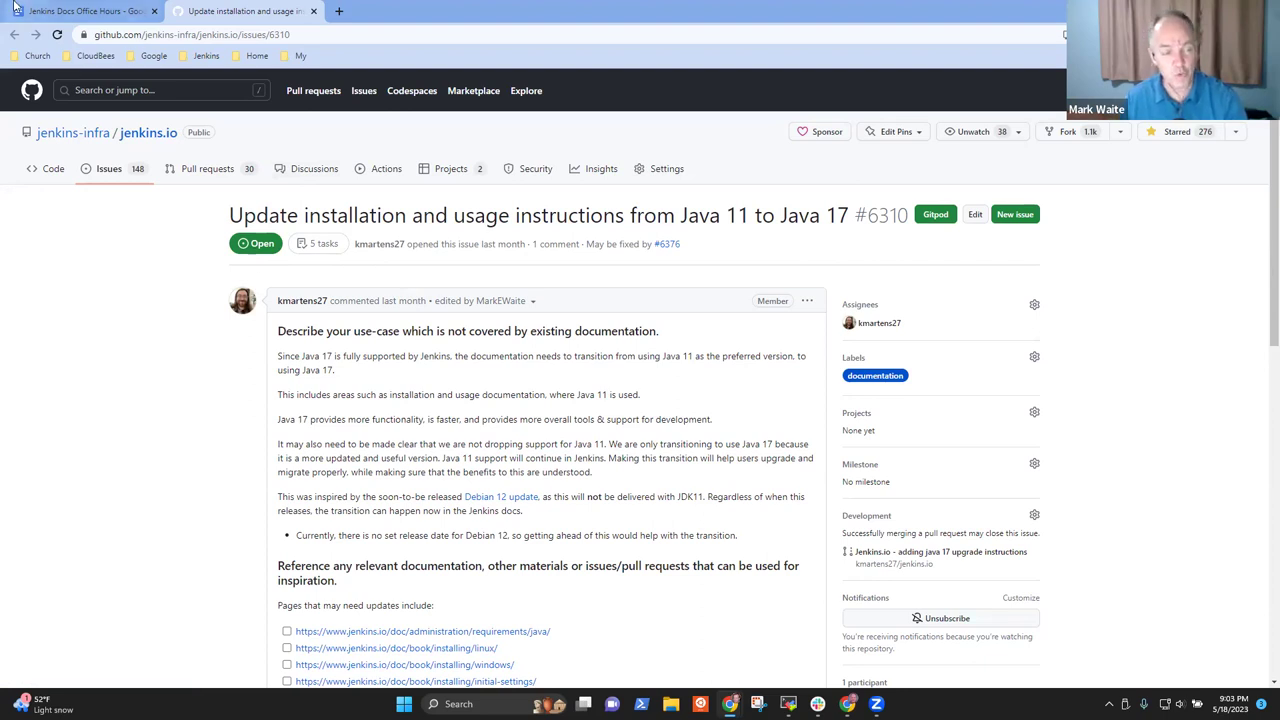
left_click(110, 20)
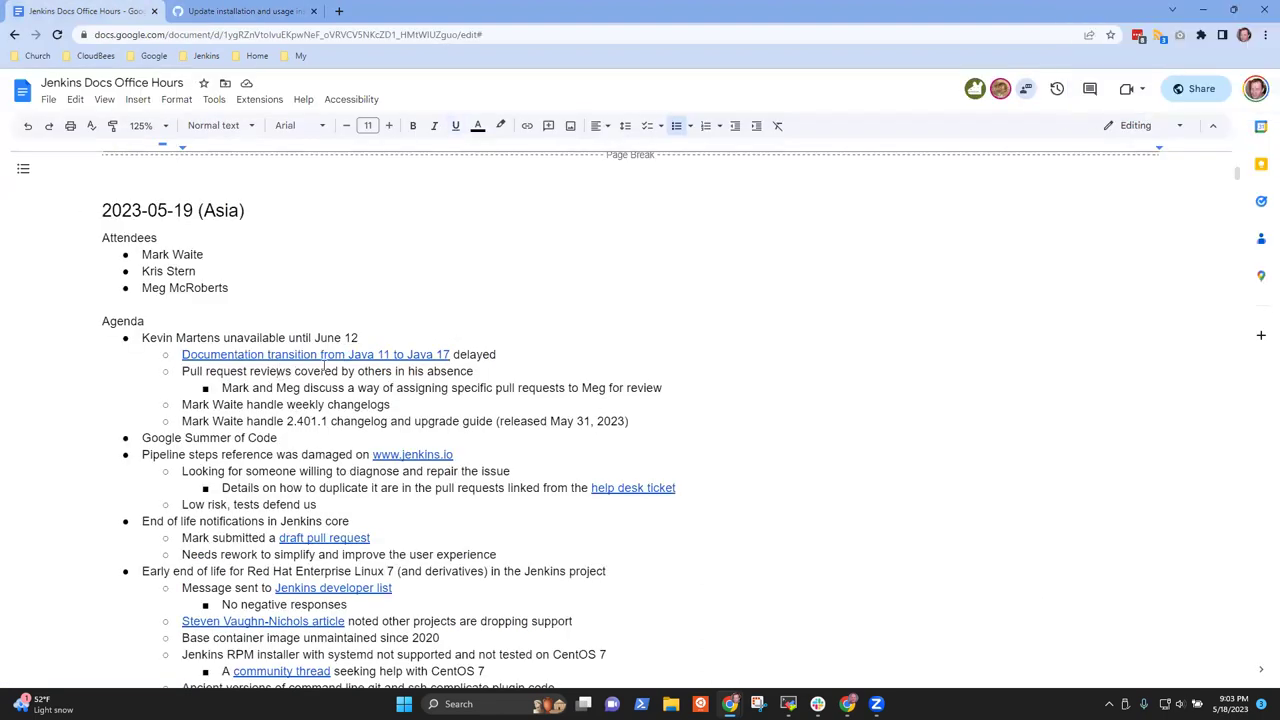
Step: Bring GitHub issue #6310 back up to review the jenkins.io pages needing Java 17 updates
left_click(262, 10)
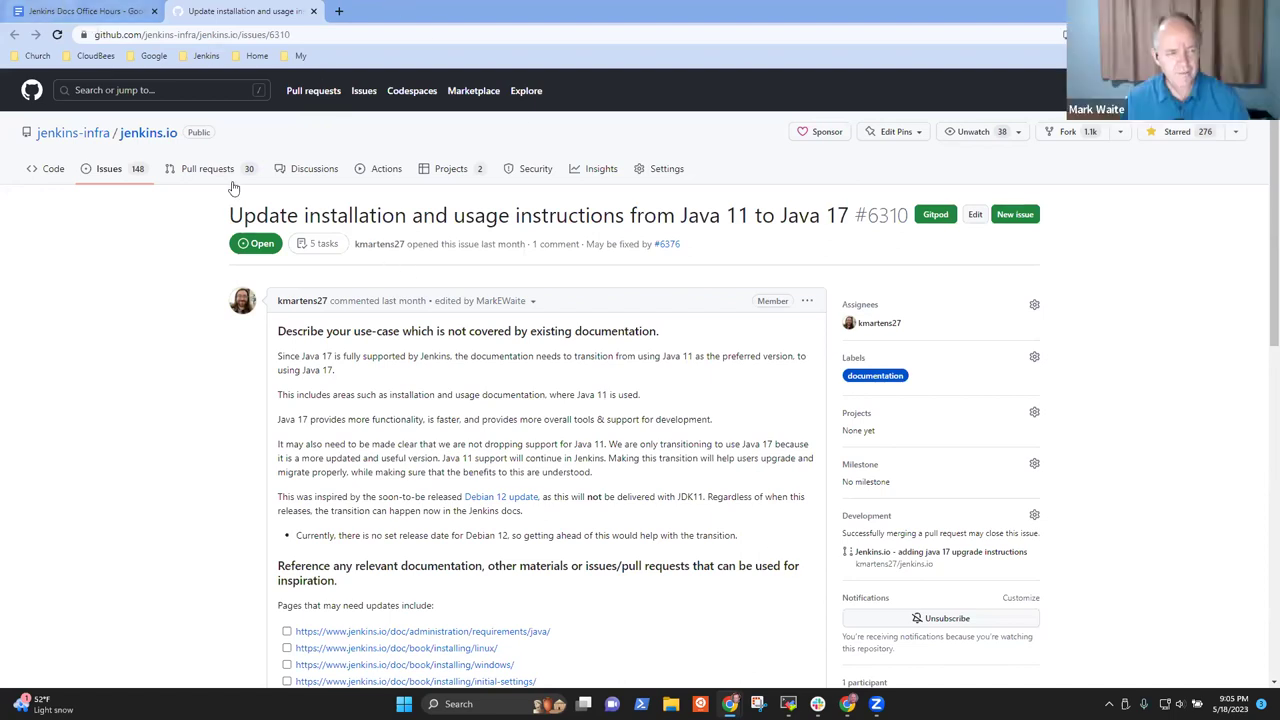
Step: Under Pull request reviews, add an indented sub-bullet stating a named contributor has agreed to help
key("ctrl+shift+Tab")
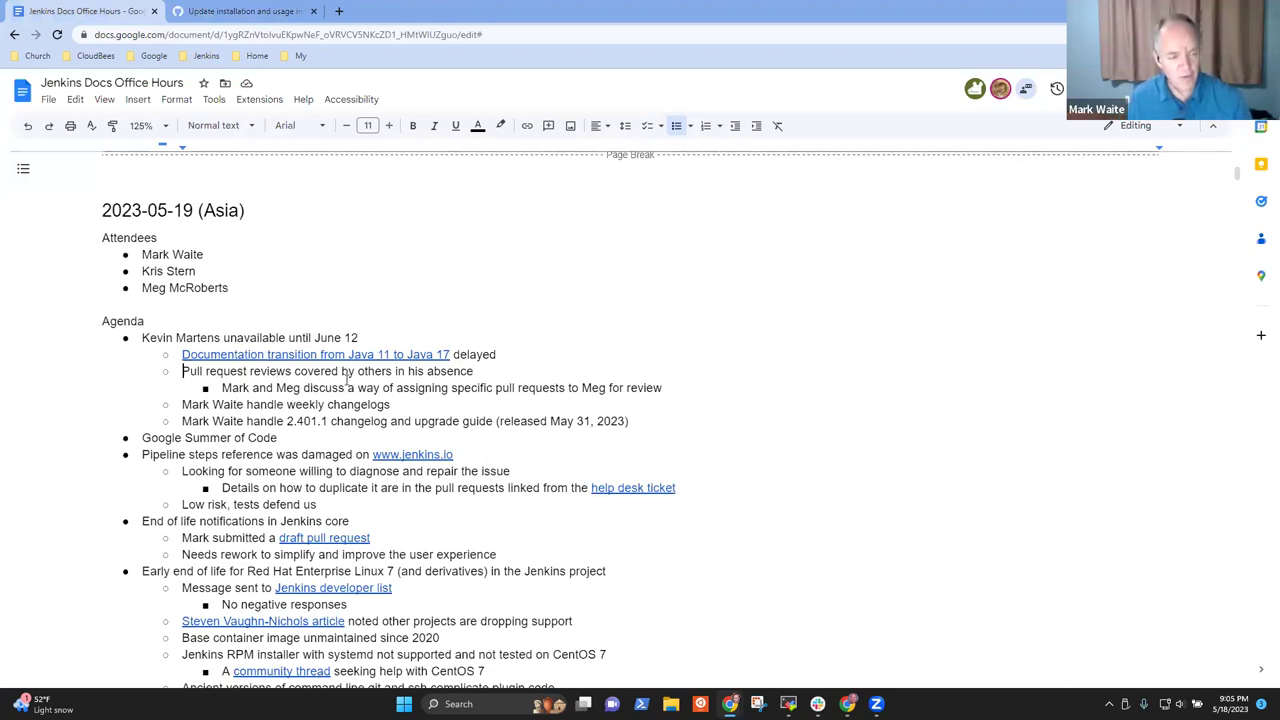
triple_click(347, 375)
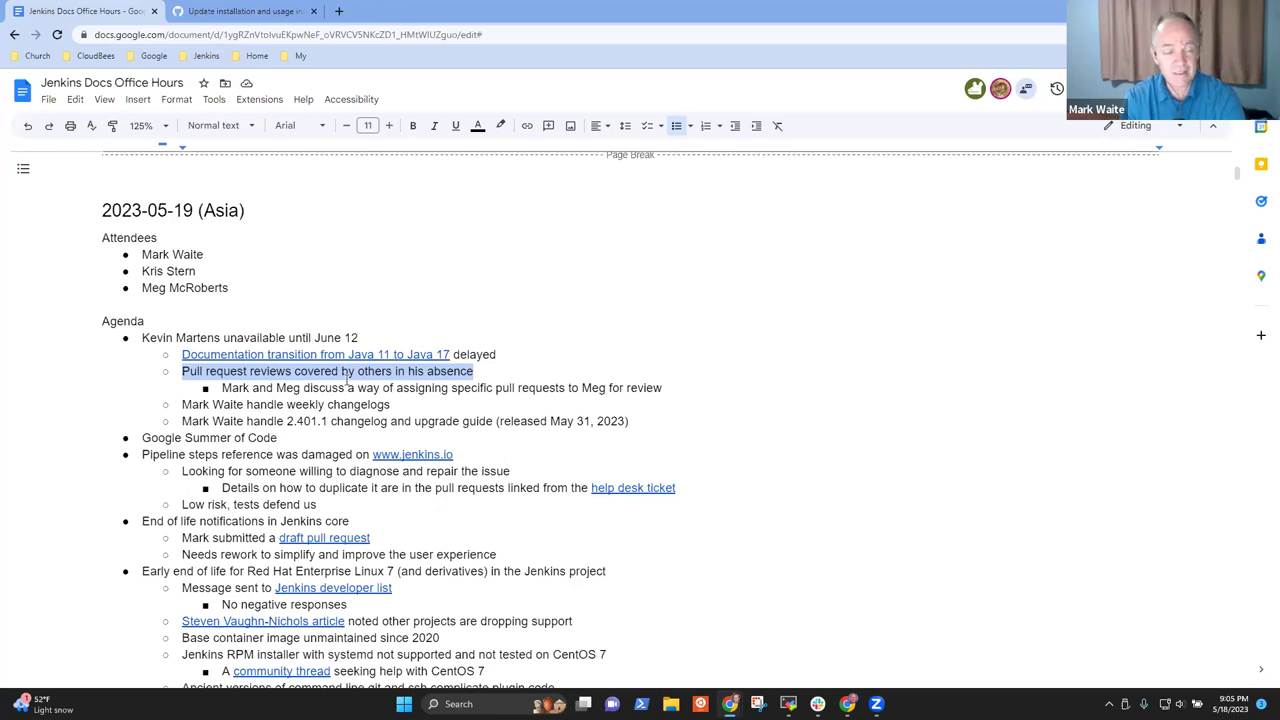
key("Right")
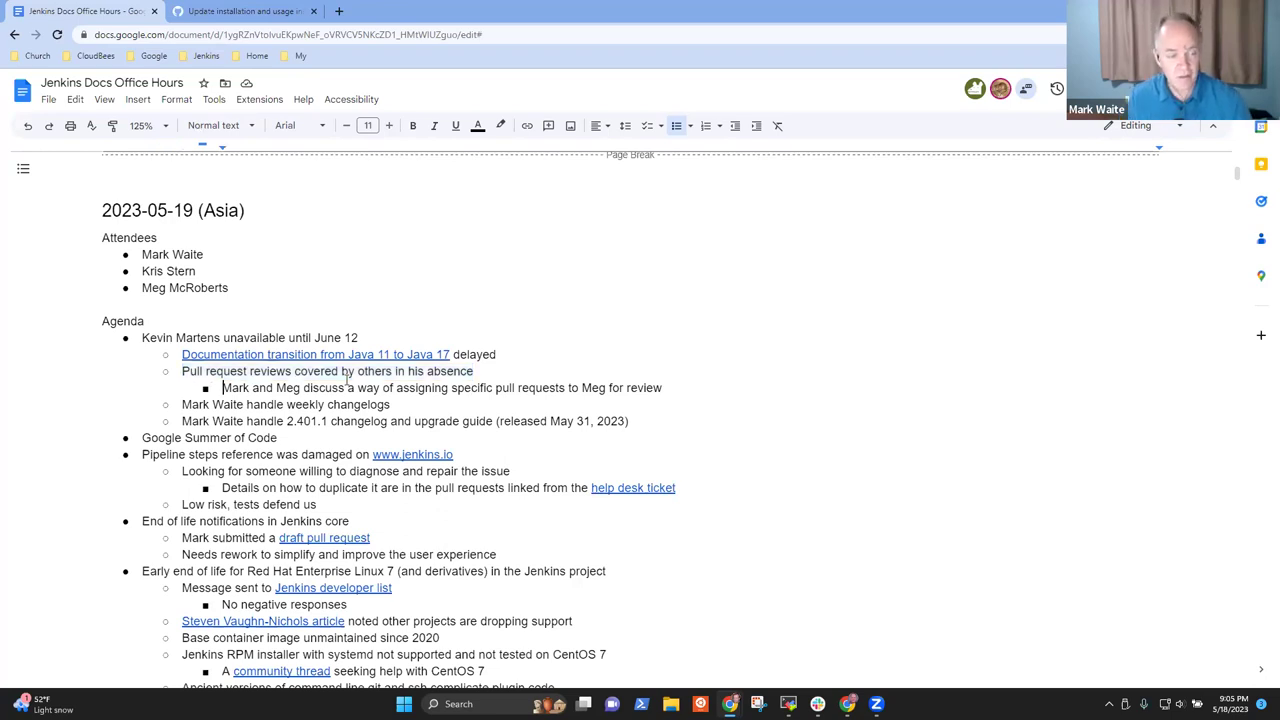
key("Return")
key("Tab")
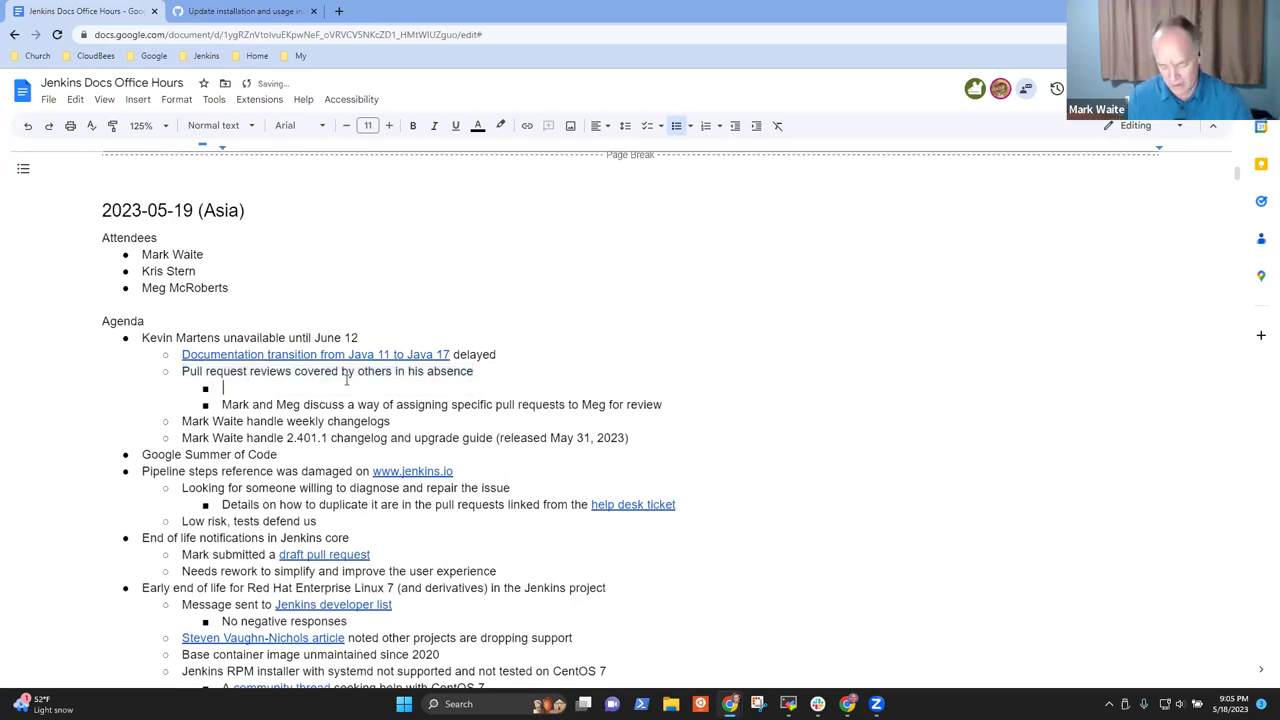
type("Bruno")
key("BackSpace")
key("BackSpace")
key("BackSpace")
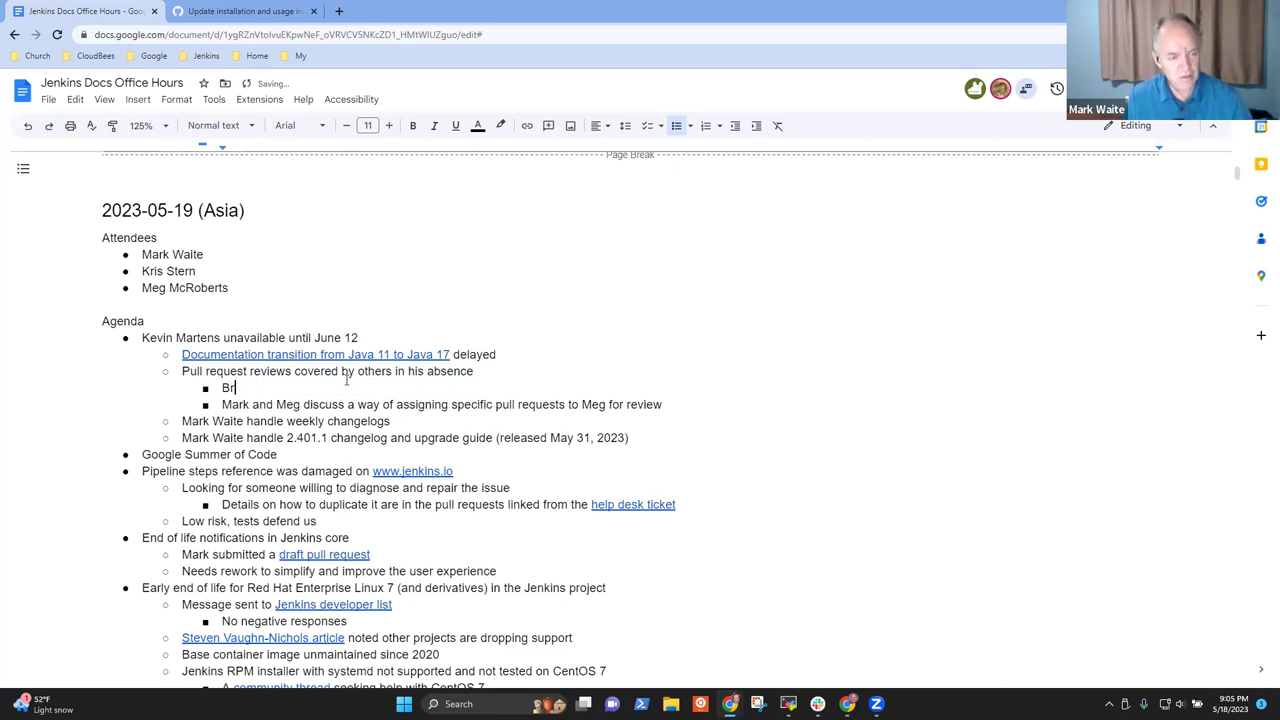
type("uno Versa")
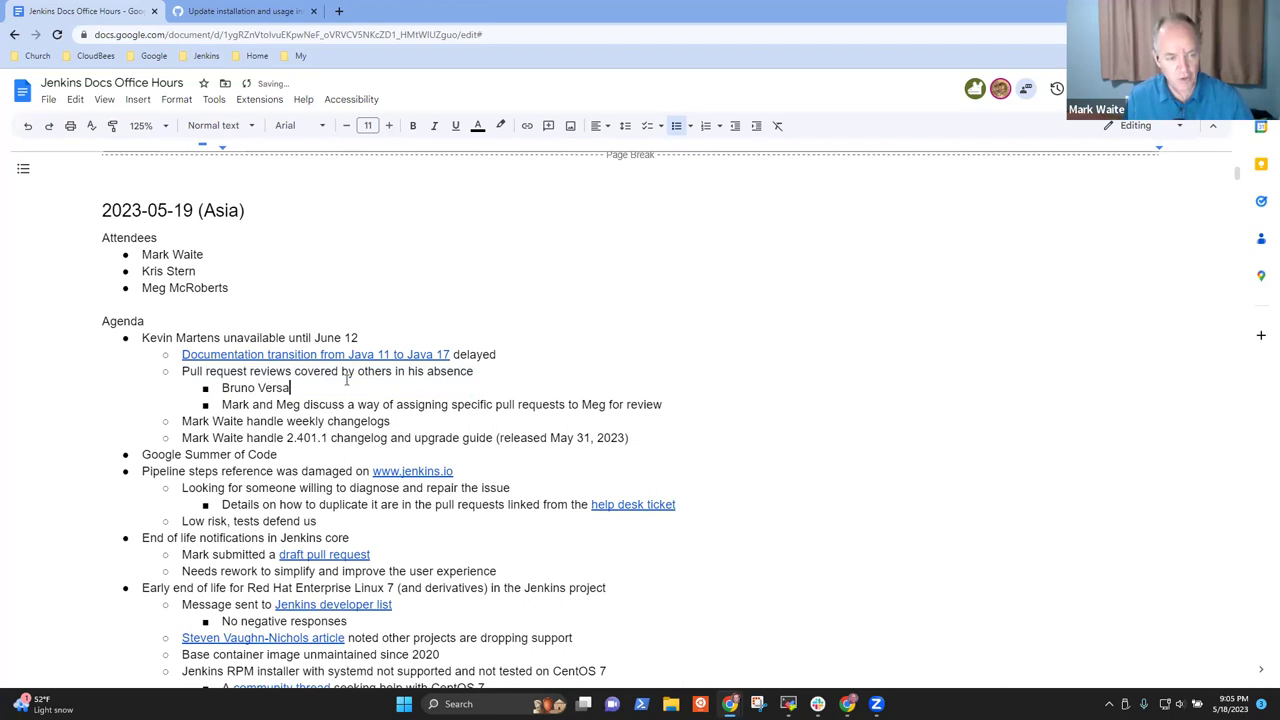
key("BackSpace")
key("BackSpace")
key("BackSpace")
type("achten ")
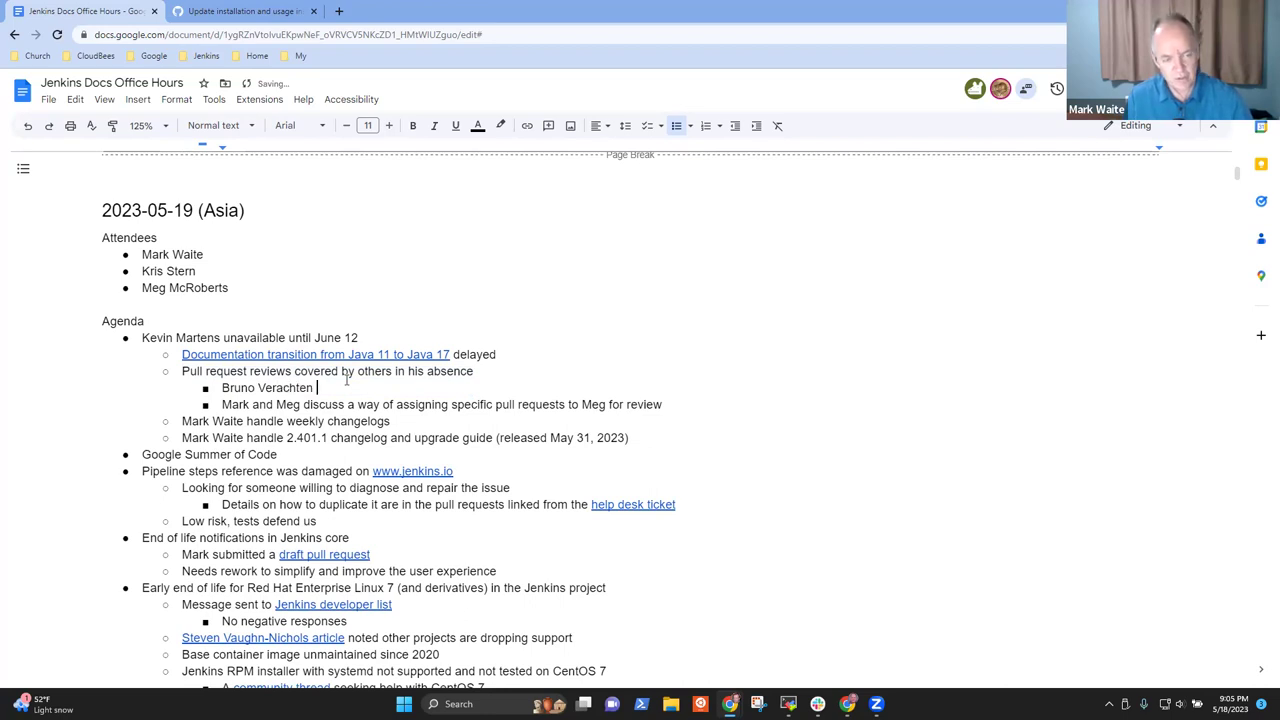
type("has agreed to ")
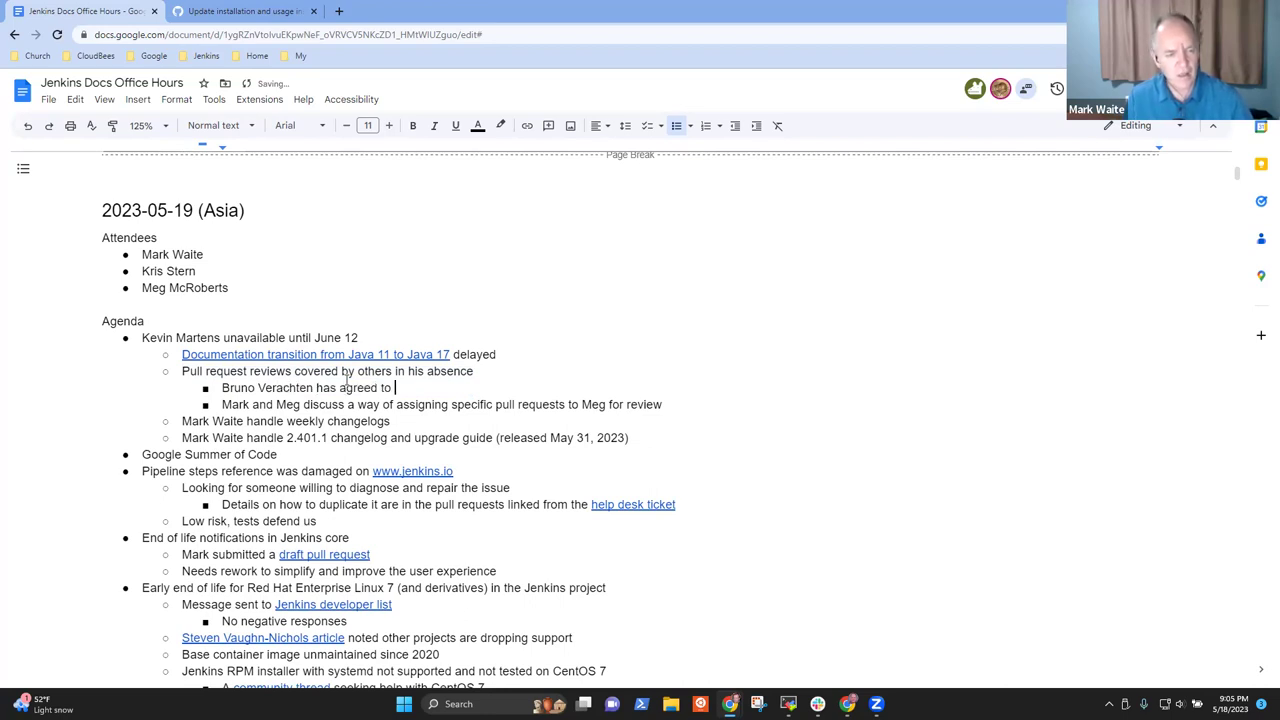
type("help")
key("Down")
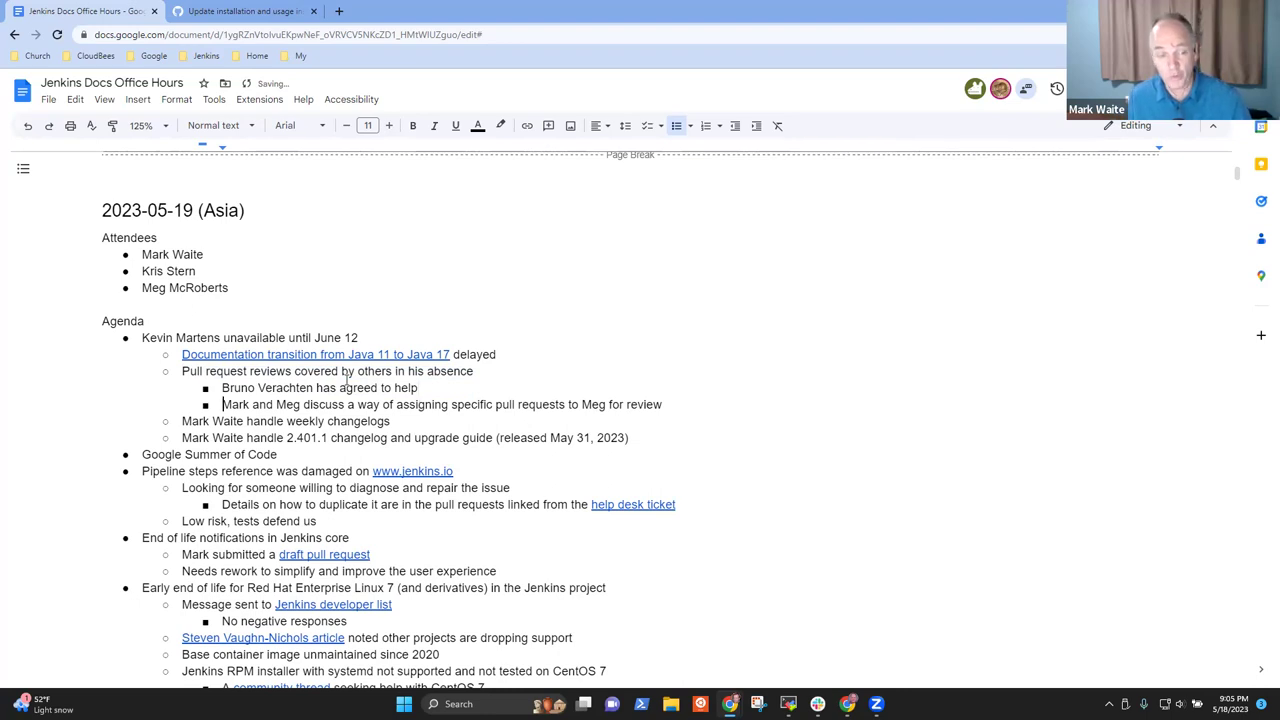
key("shift+End")
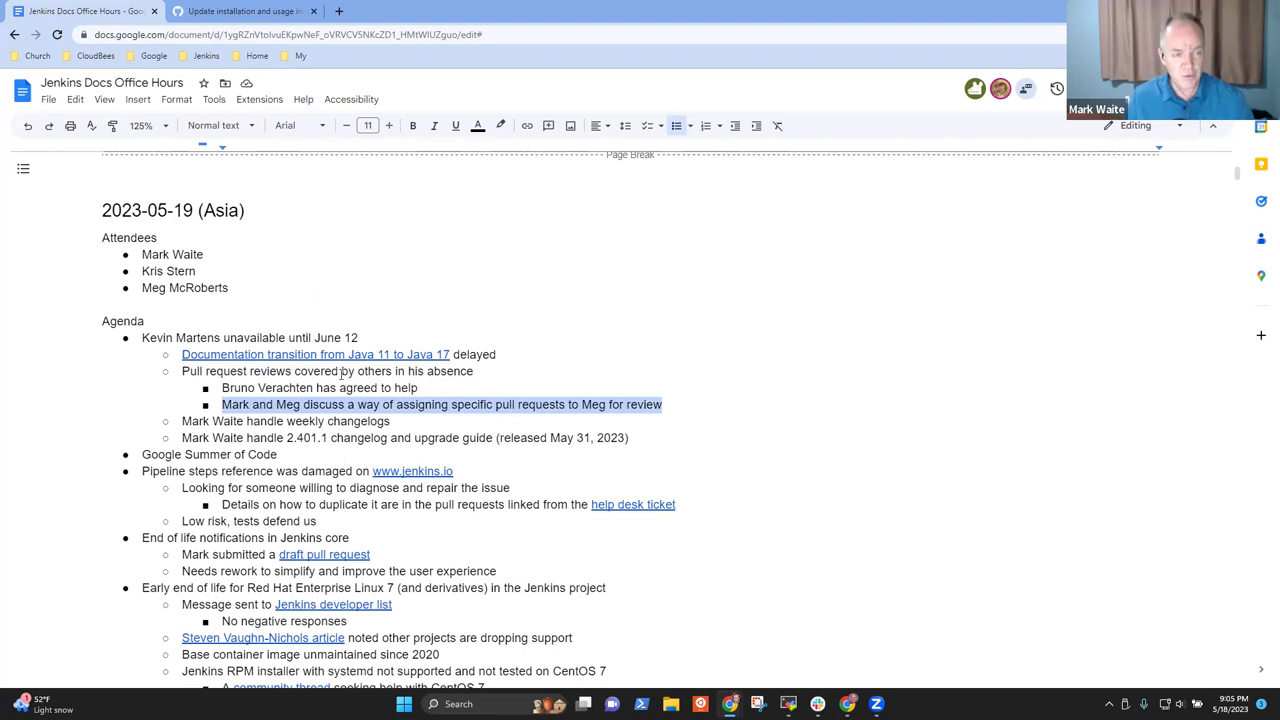
Step: Open the jenkins.io repository's pull request list from the Jenkins bookmarks in a new tab
key("ctrl+t")
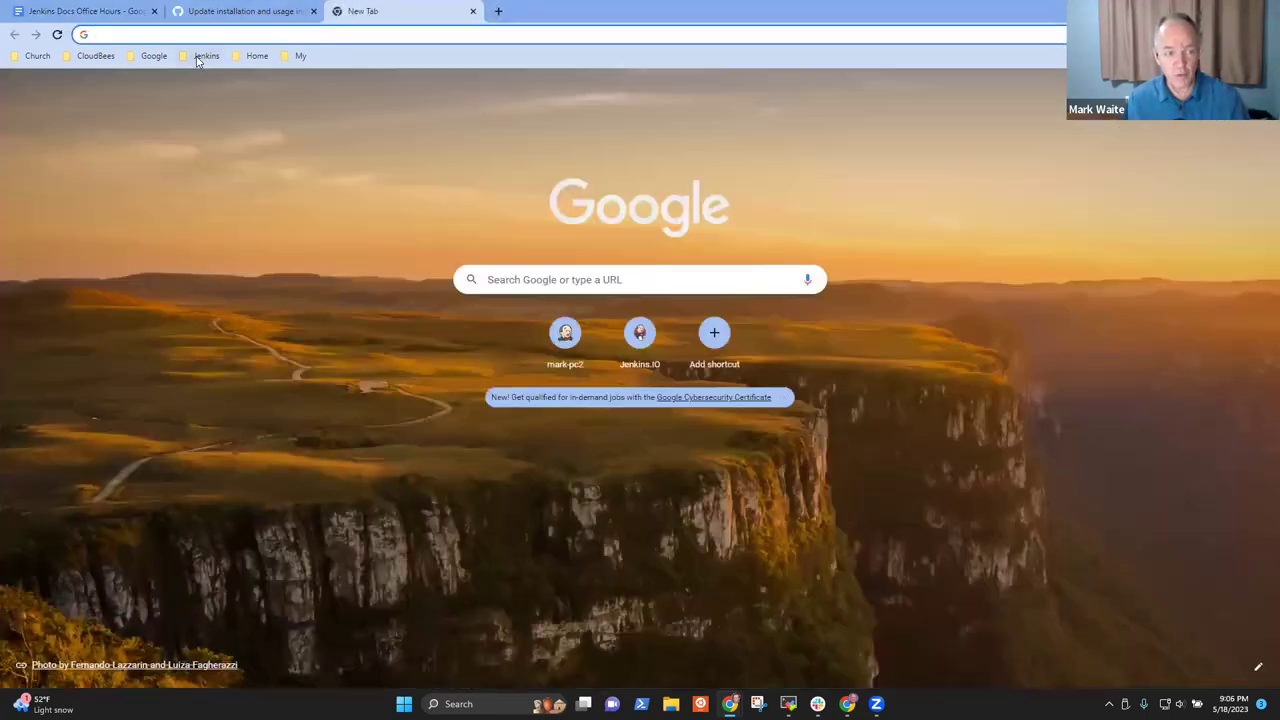
left_click(203, 56)
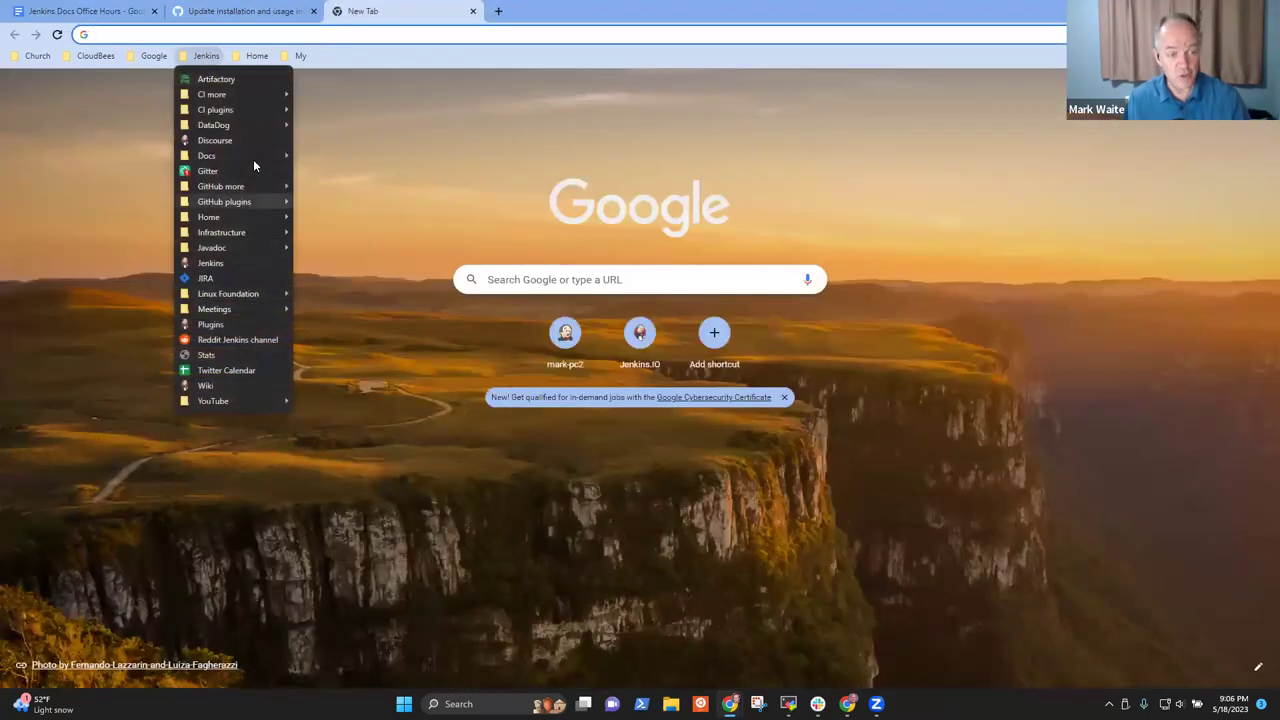
mouse_move(245, 187)
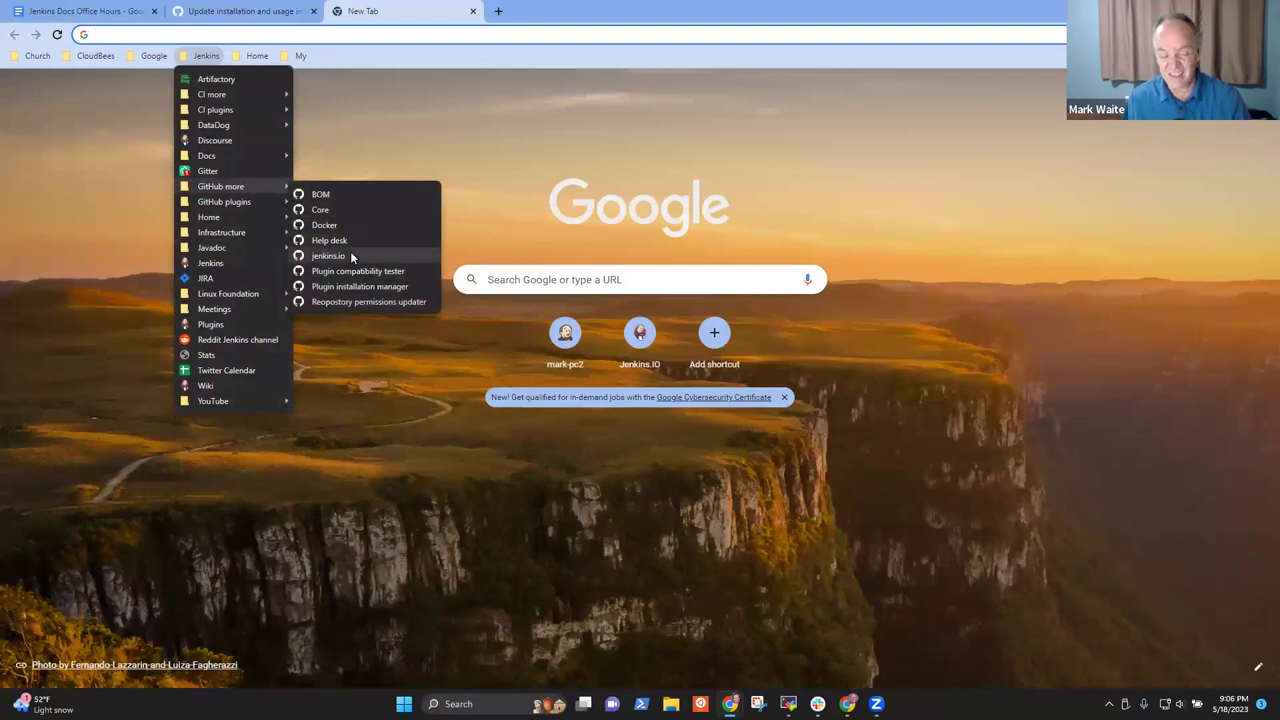
left_click(350, 255)
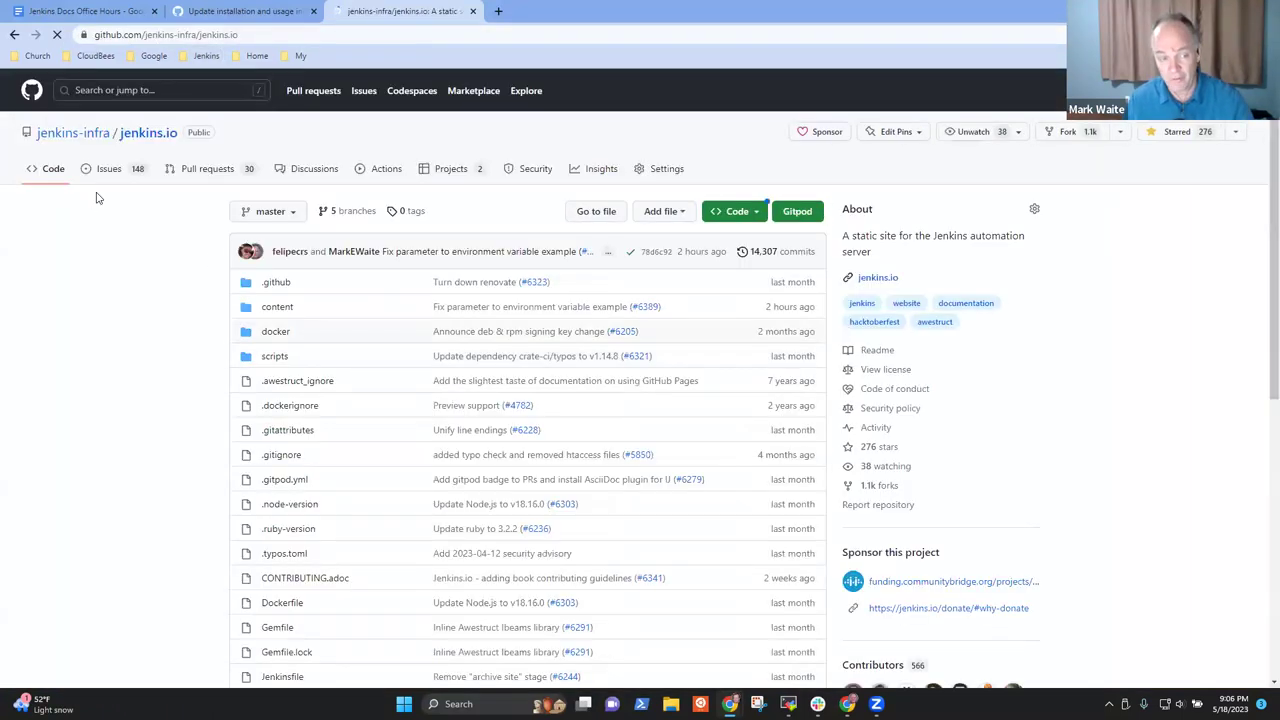
left_click(205, 169)
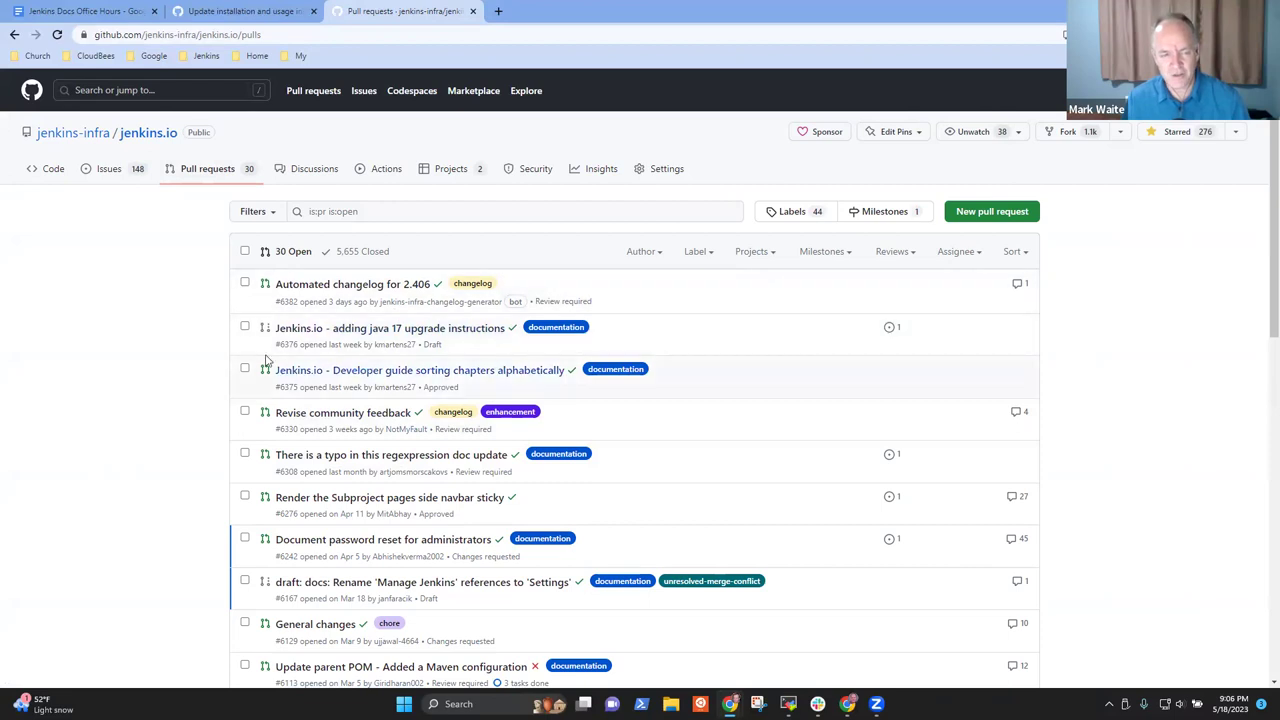
Step: Assign the reviewer, found by filtering 'sta', to draft PR #6376 'Jenkins.io - adding java 17 upgrade instructions'
left_click(245, 327)
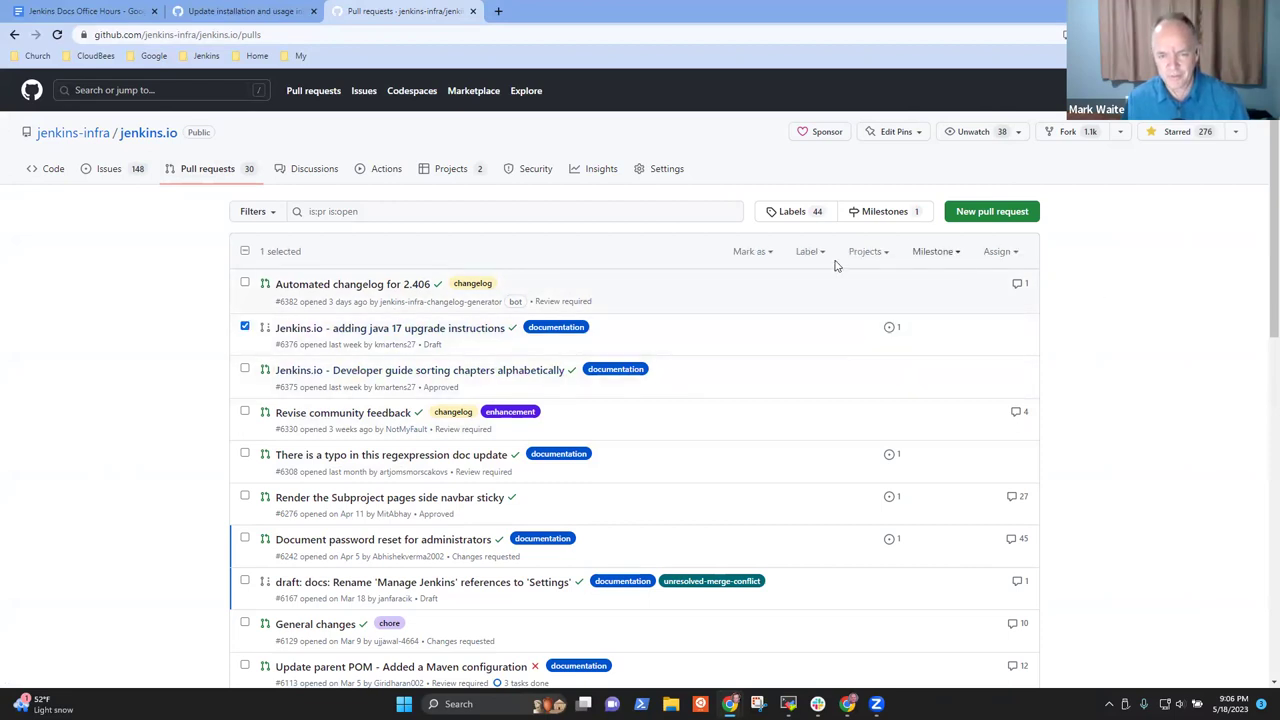
left_click(1010, 254)
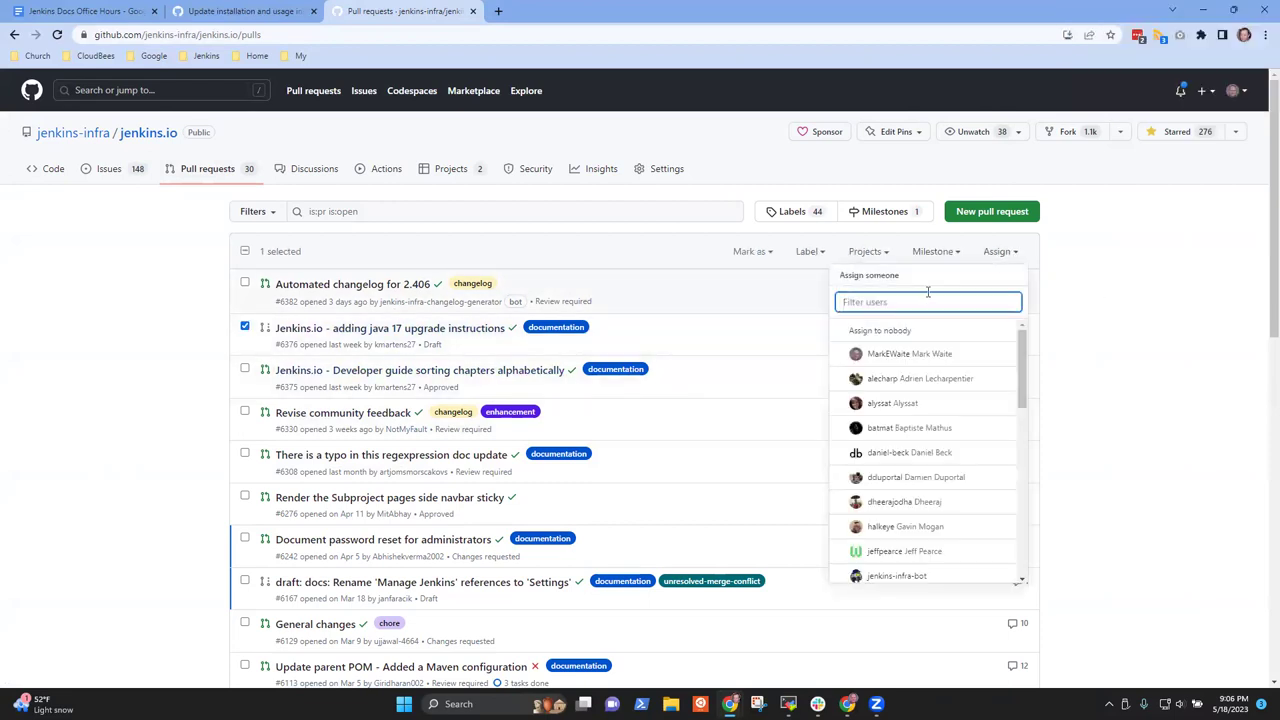
type("stack")
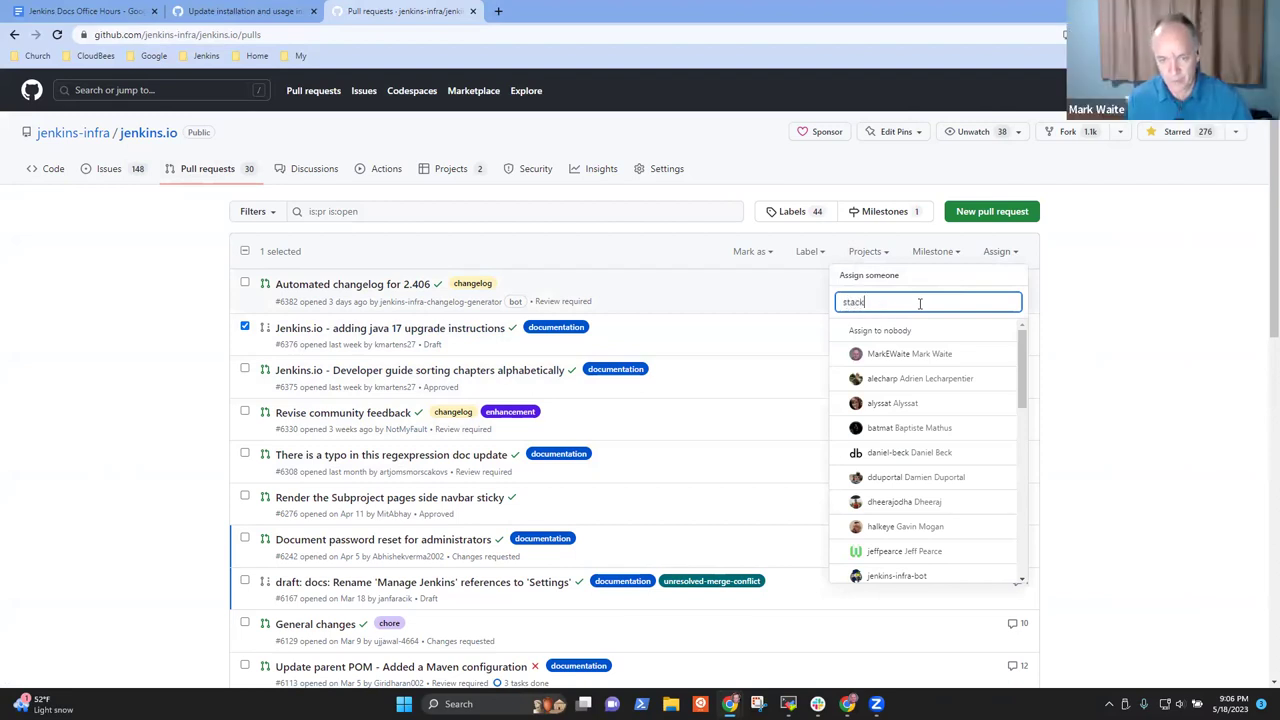
left_click(915, 330)
left_click(1110, 350)
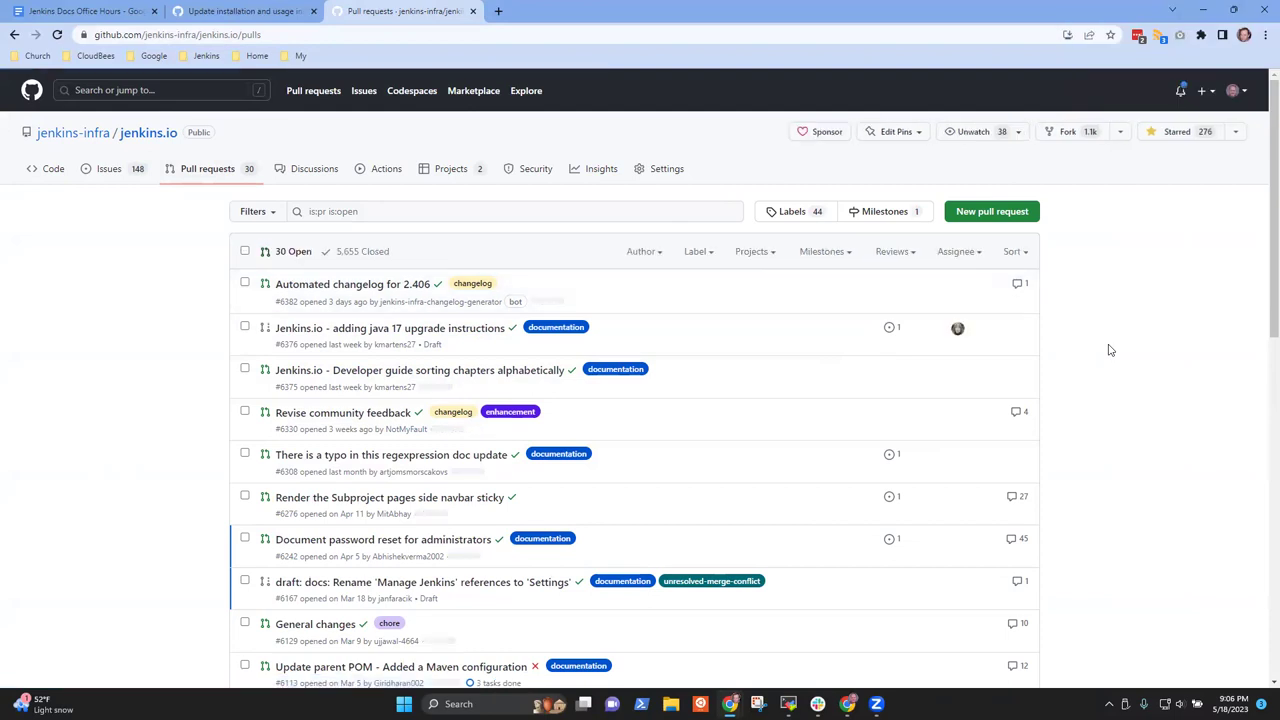
Step: Filter the jenkins.io pull requests by the reviewer's user name as assignee, leaving only draft #6376
left_click(964, 252)
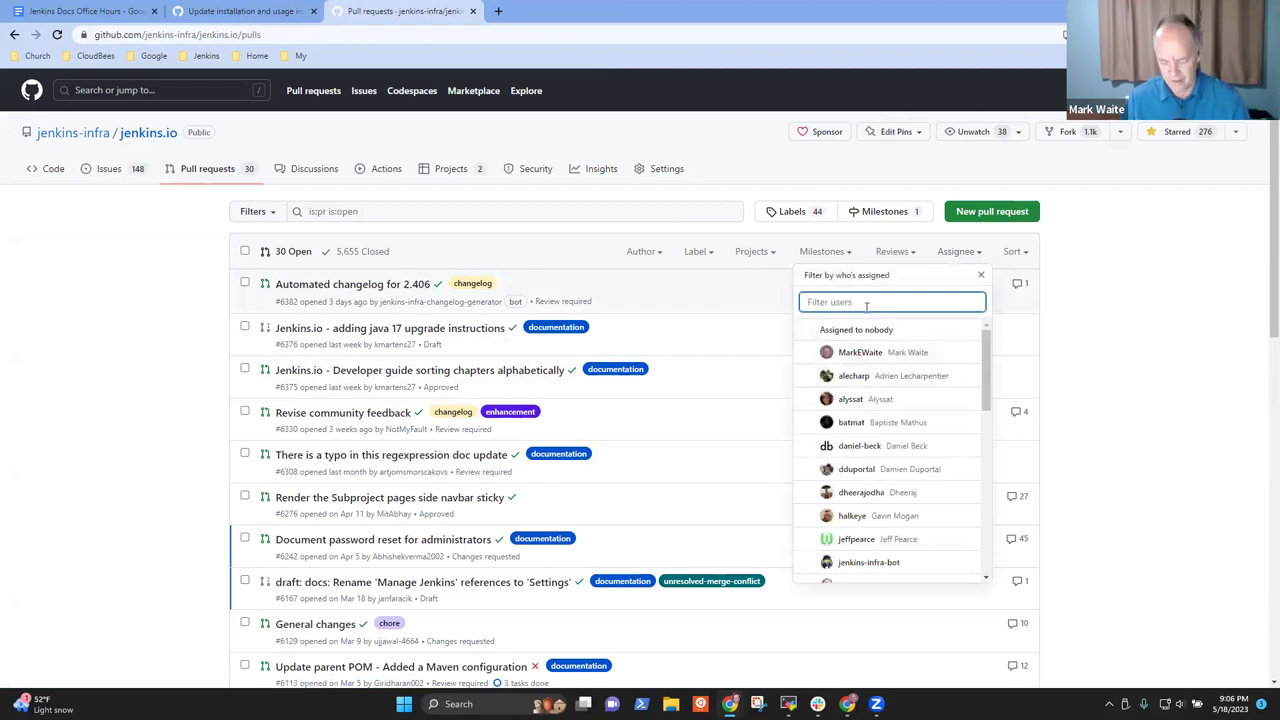
type("mark")
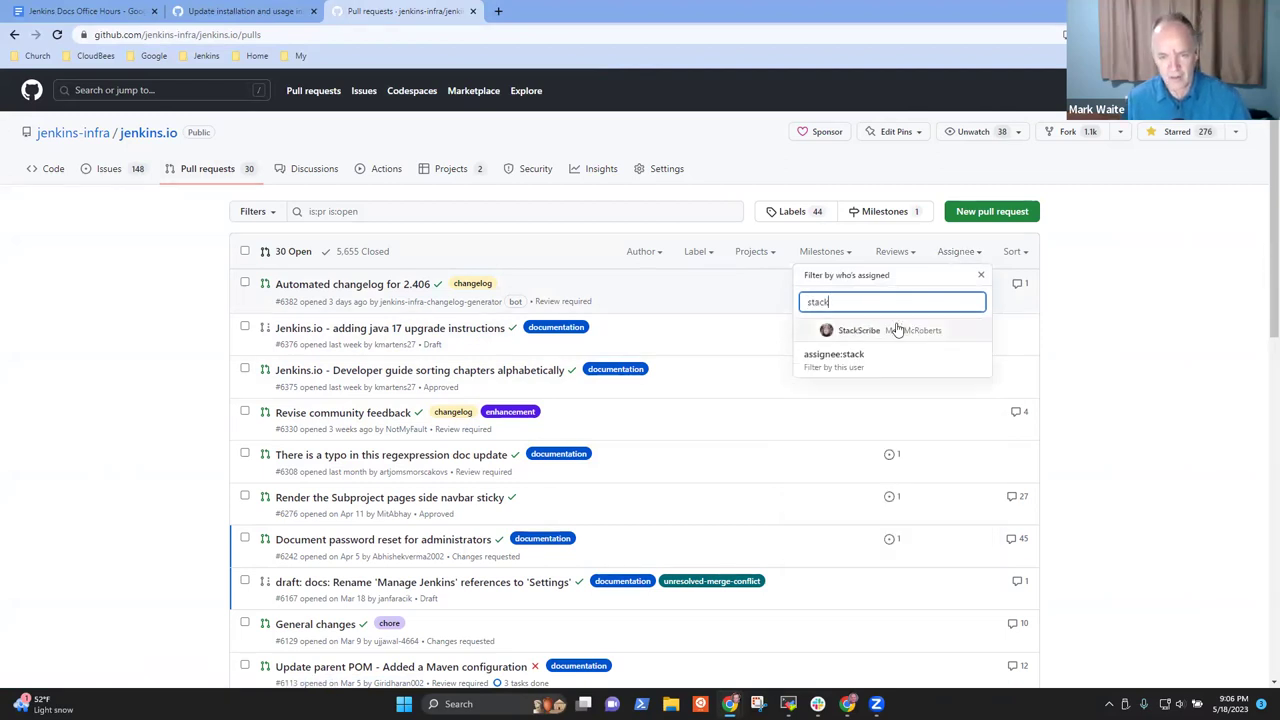
left_click(893, 329)
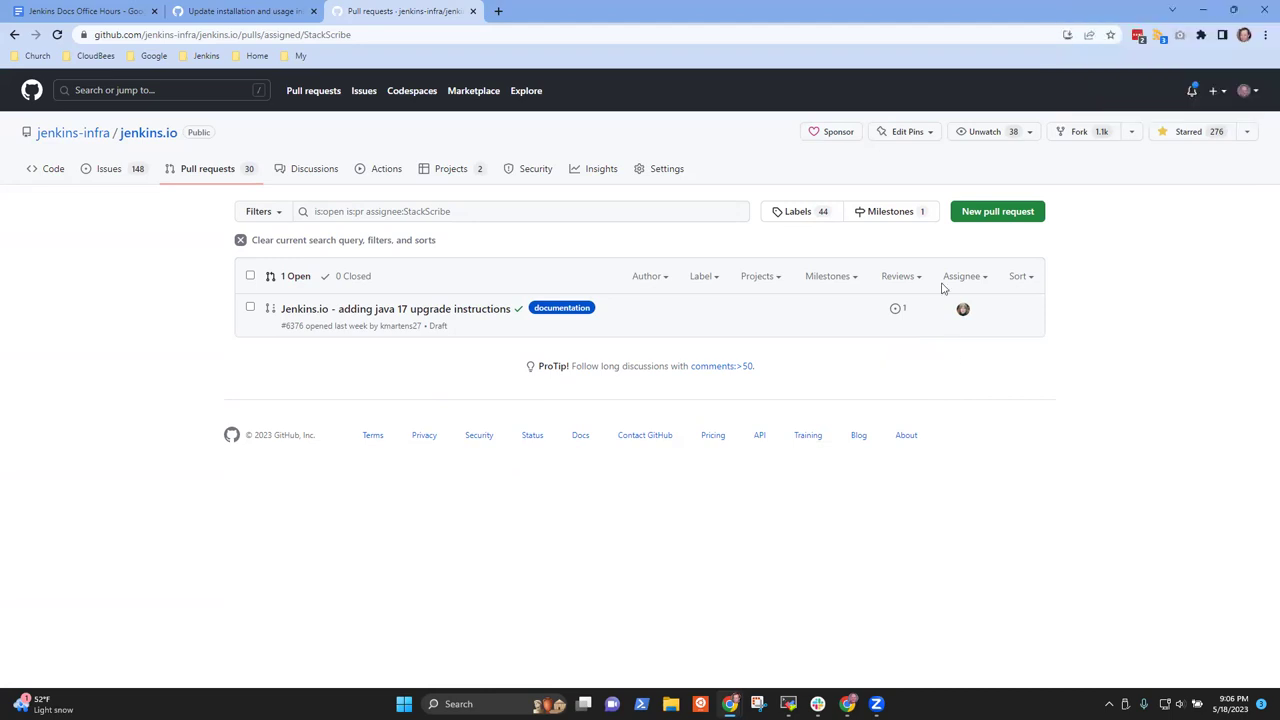
left_click(661, 171)
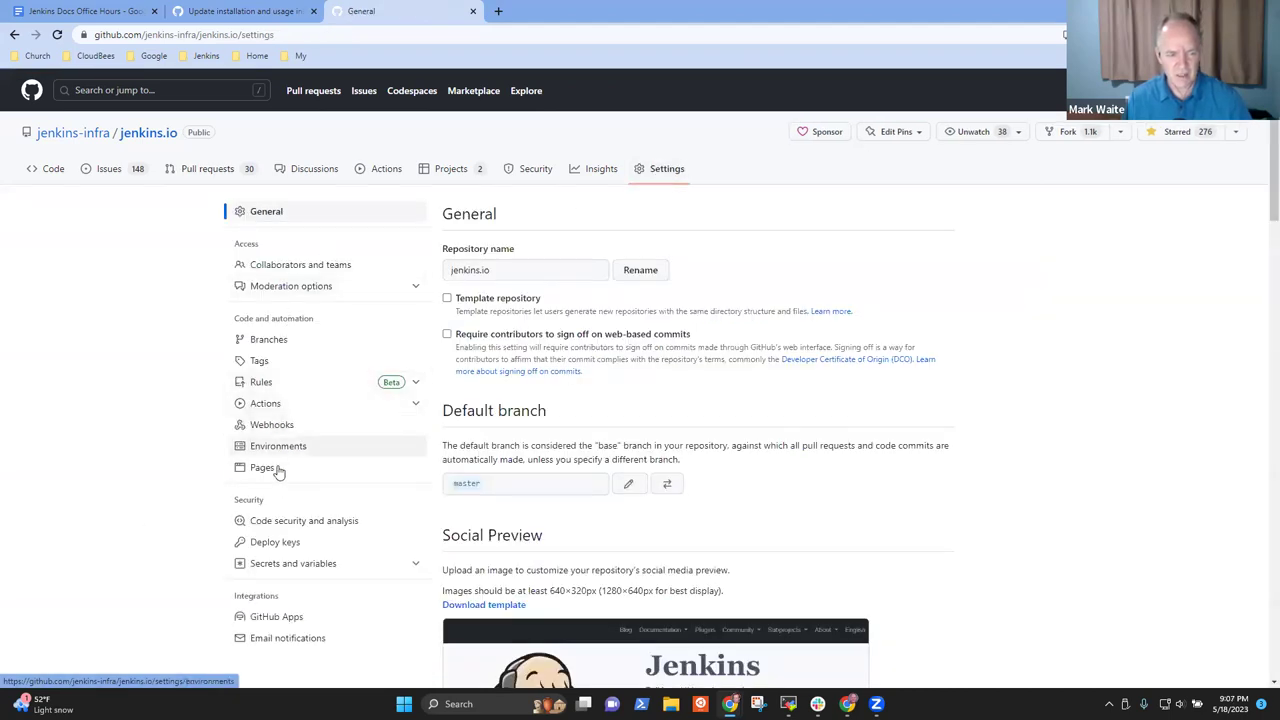
left_click(305, 640)
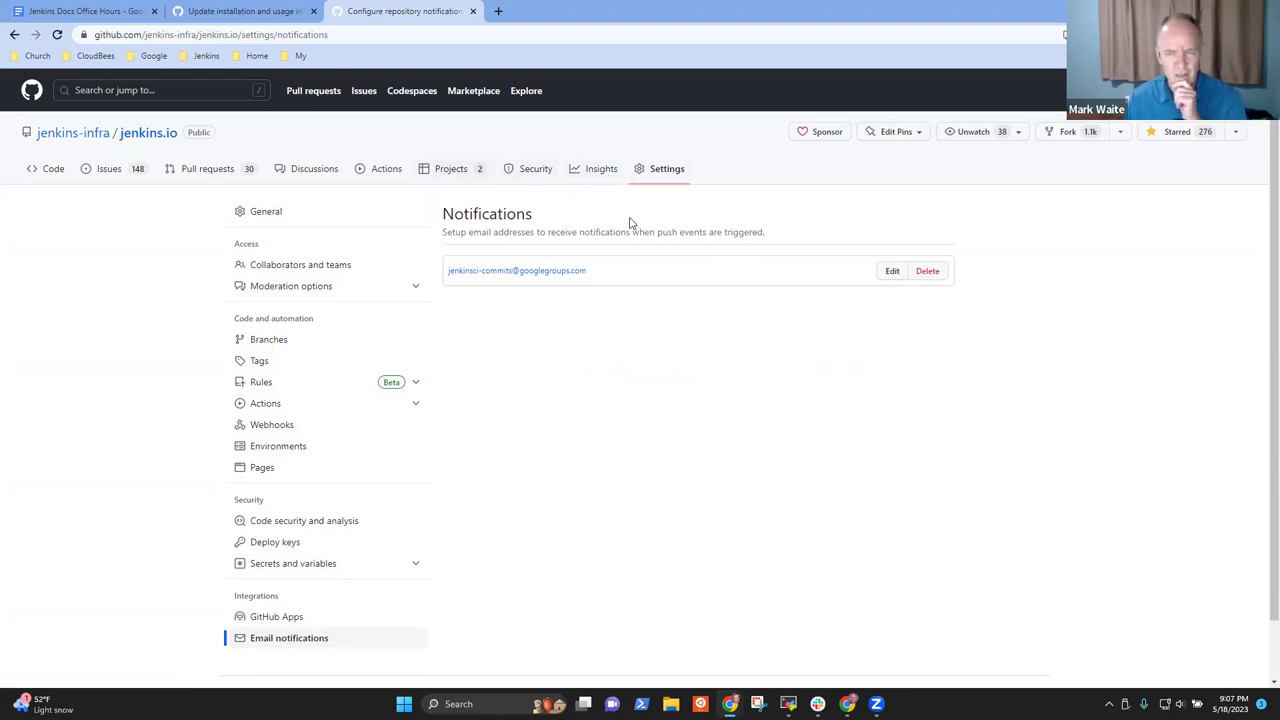
left_click(974, 134)
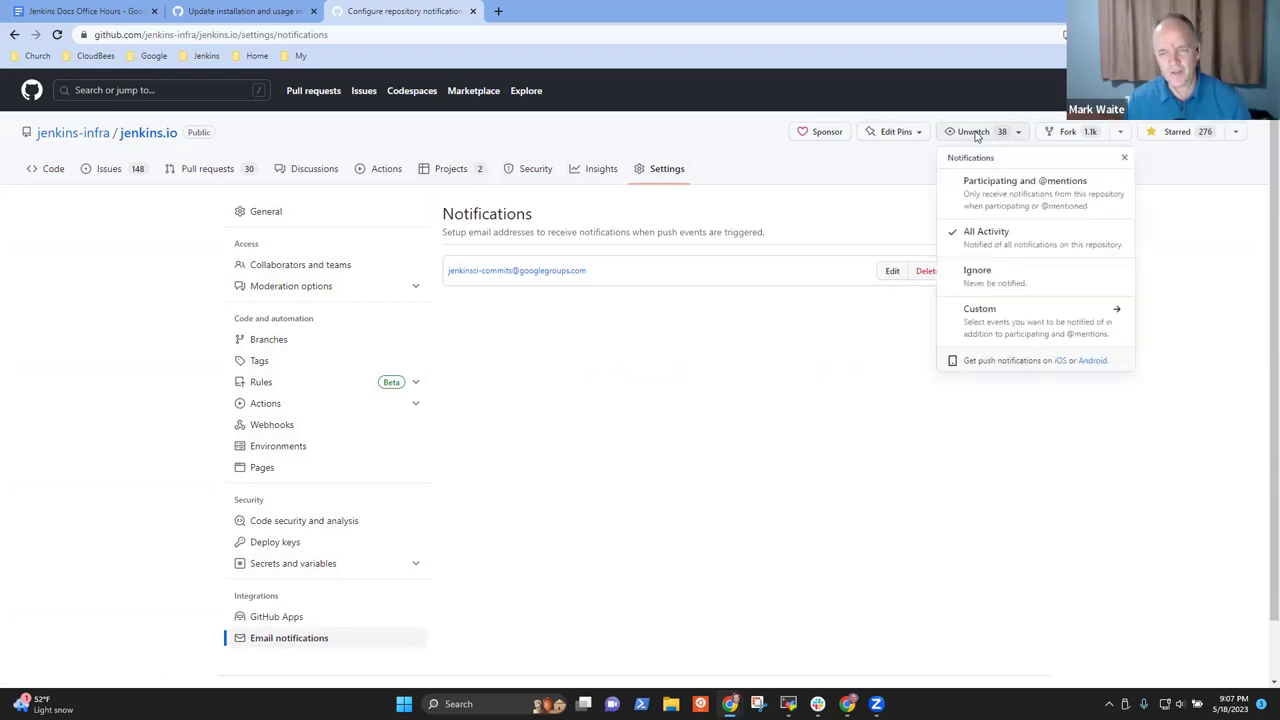
left_click(1112, 575)
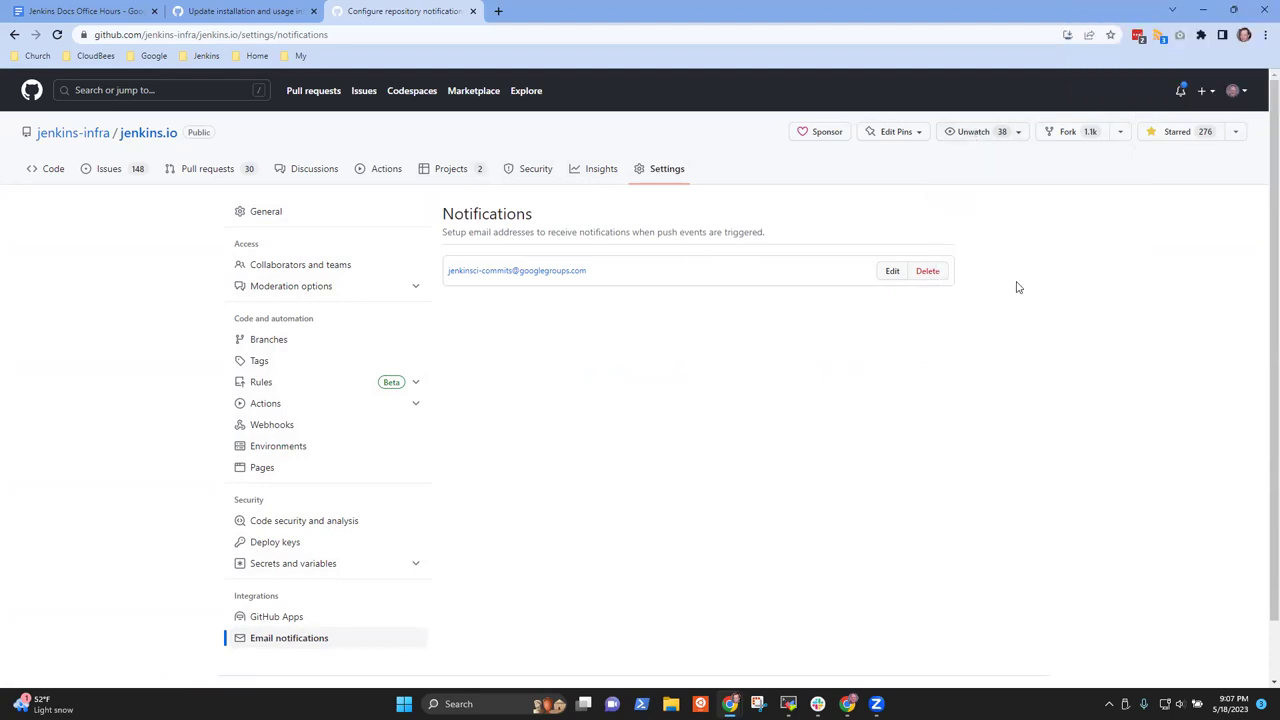
left_click(977, 138)
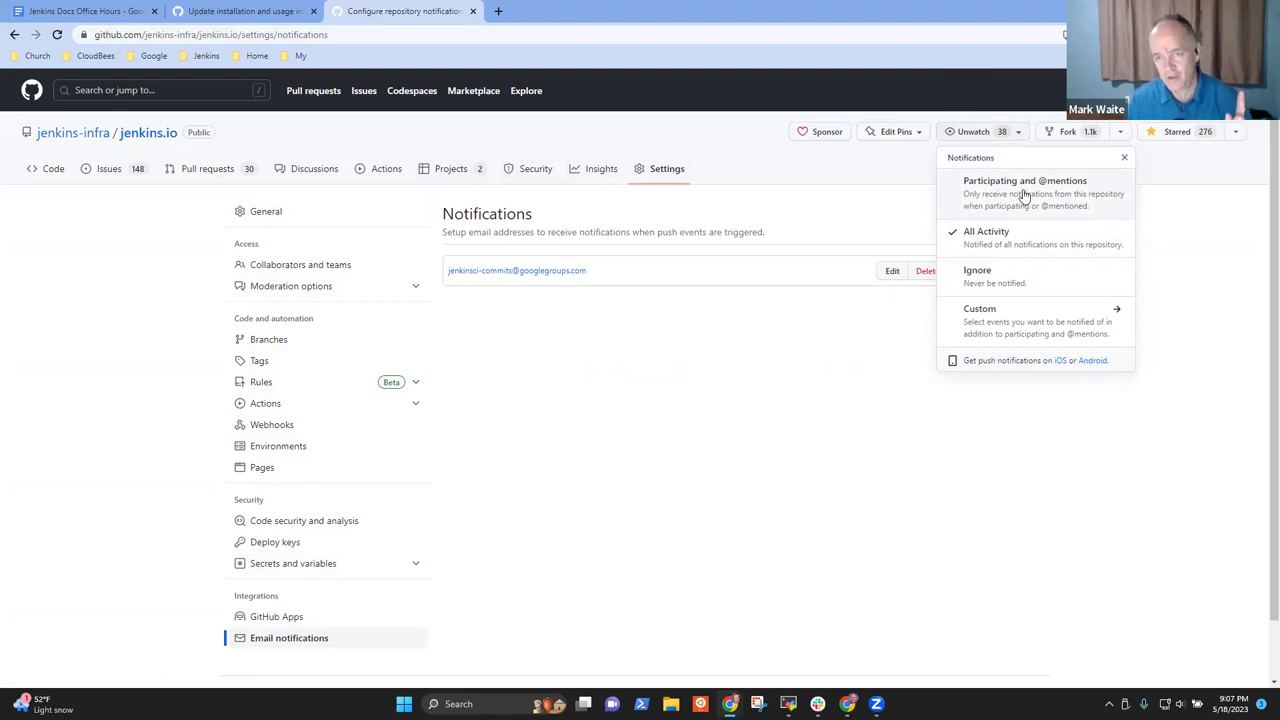
left_click(1024, 195)
left_click(978, 133)
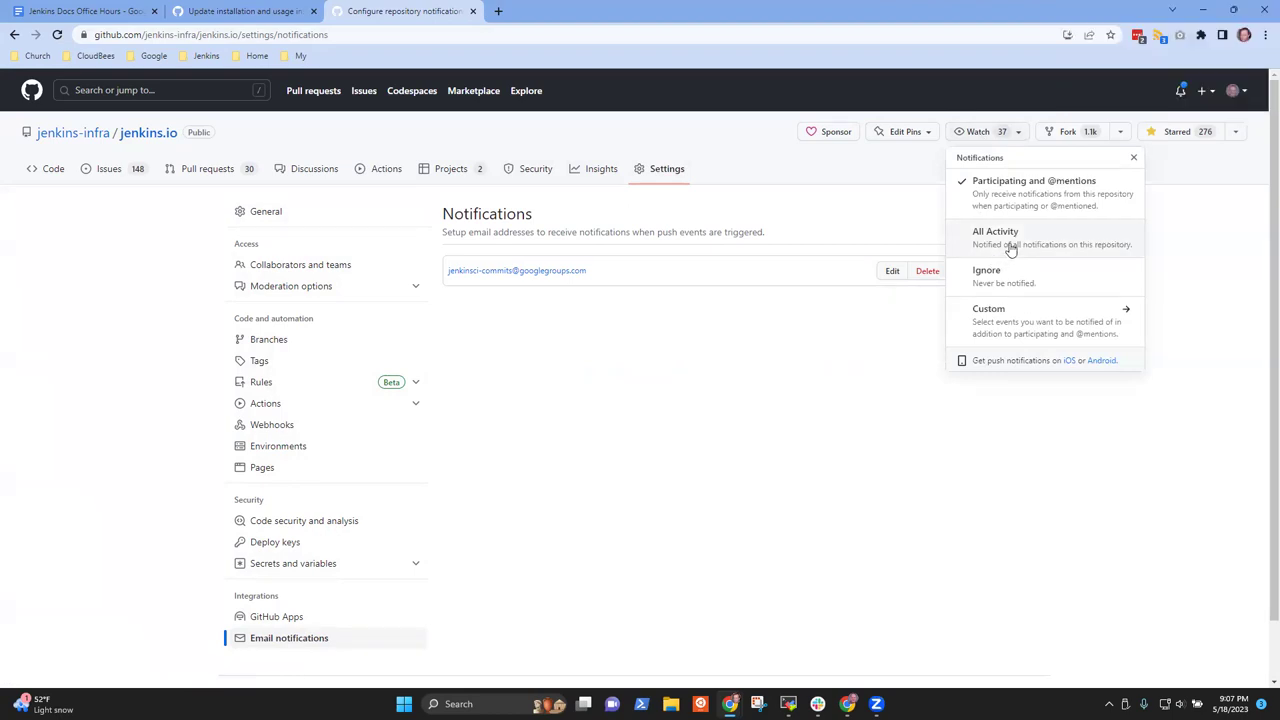
left_click(800, 370)
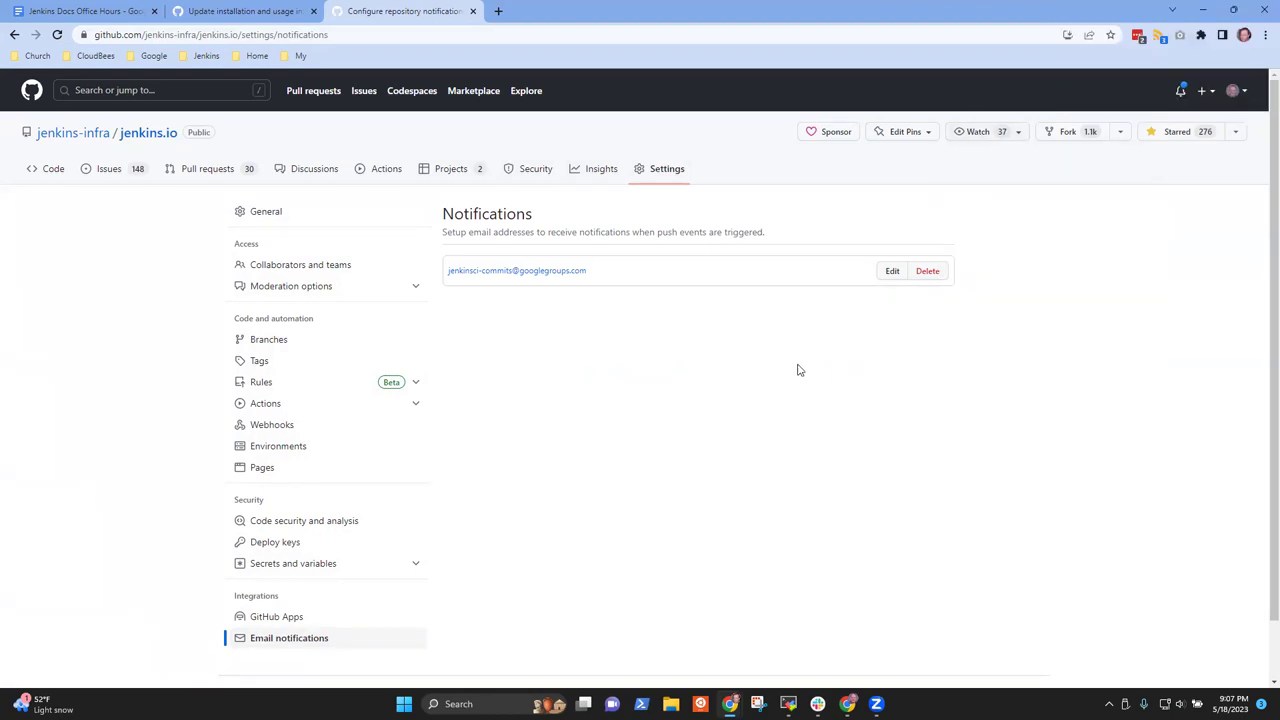
Step: Filter the jenkins.io pull requests to the reviewer's assignments, showing only draft #6376
left_click(265, 11)
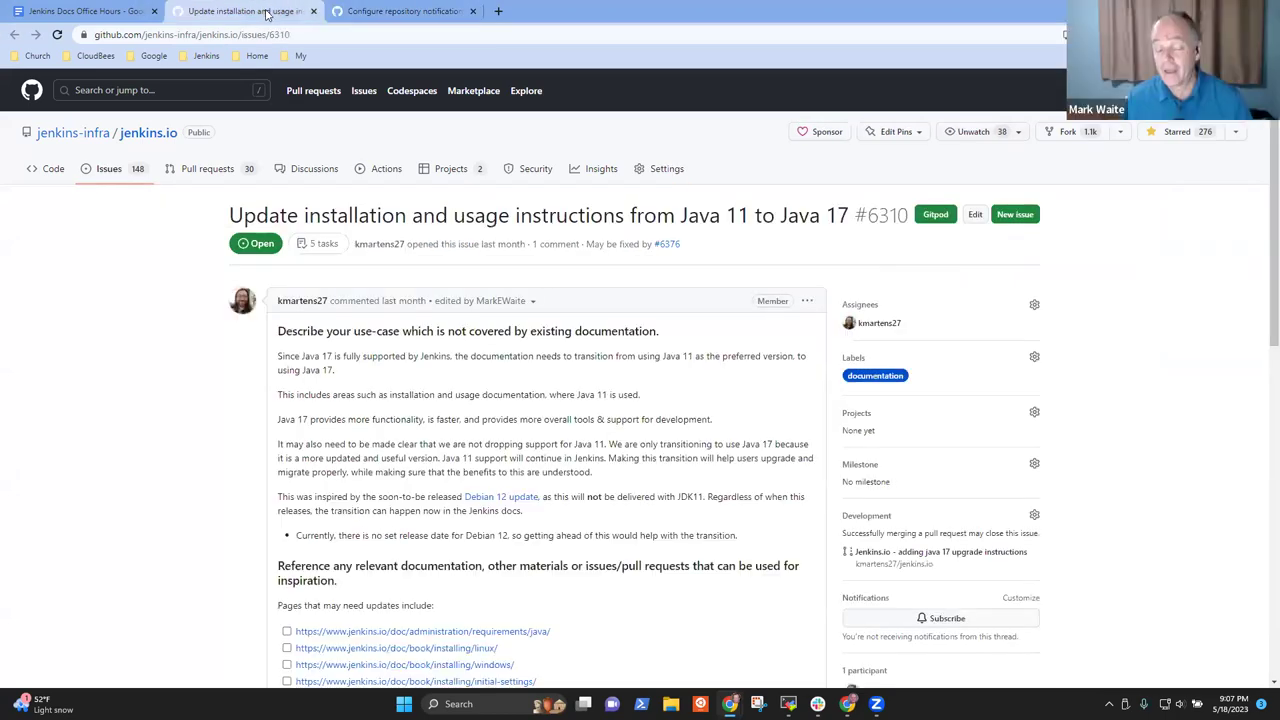
left_click(402, 11)
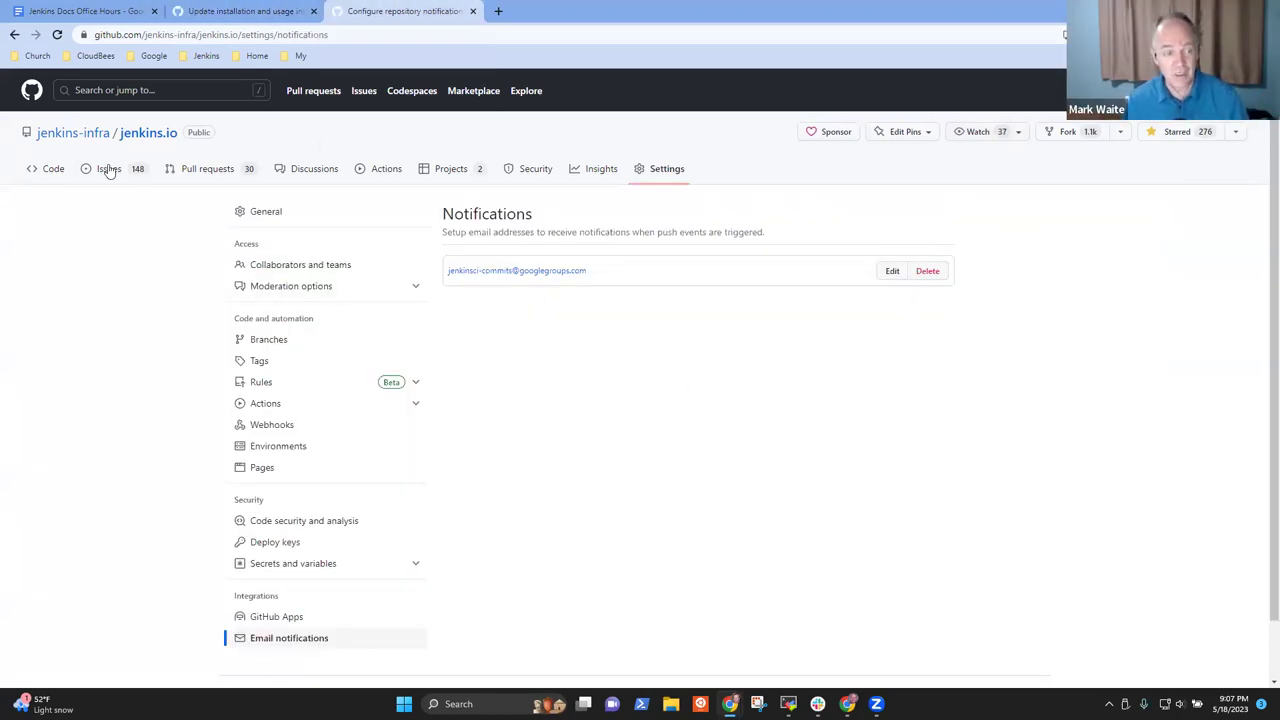
left_click(224, 176)
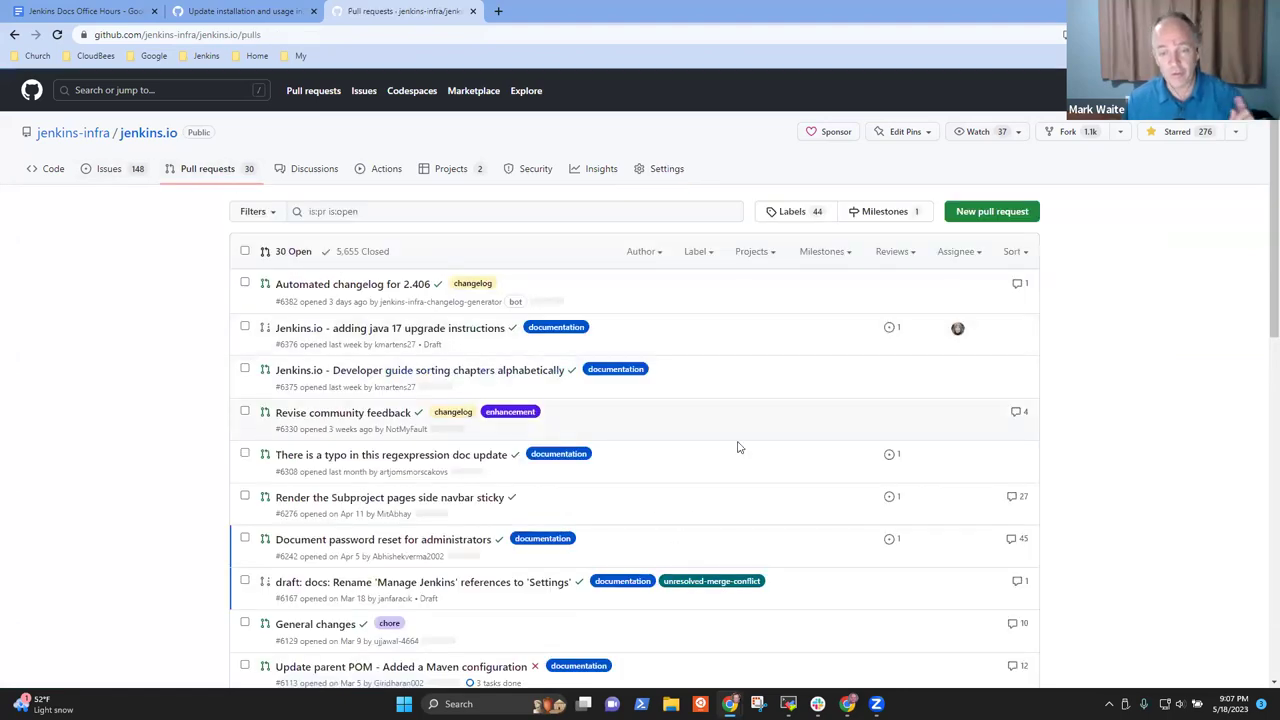
left_click(965, 256)
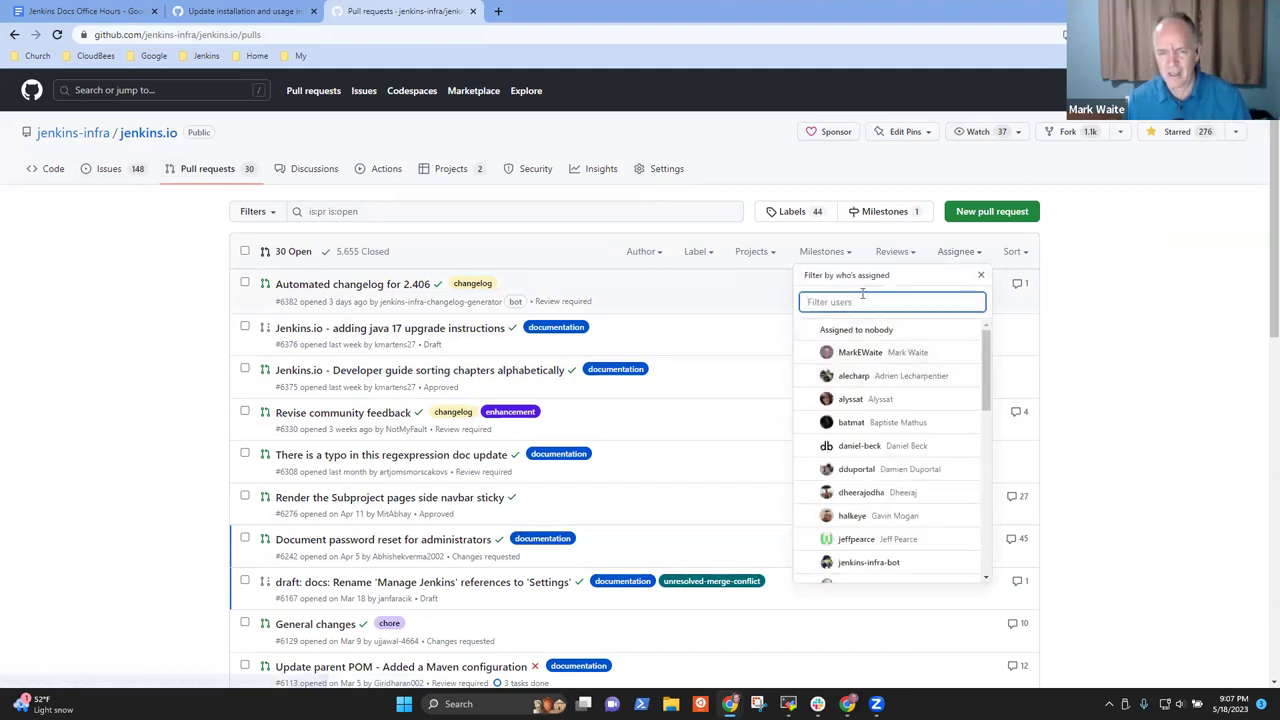
type("stack")
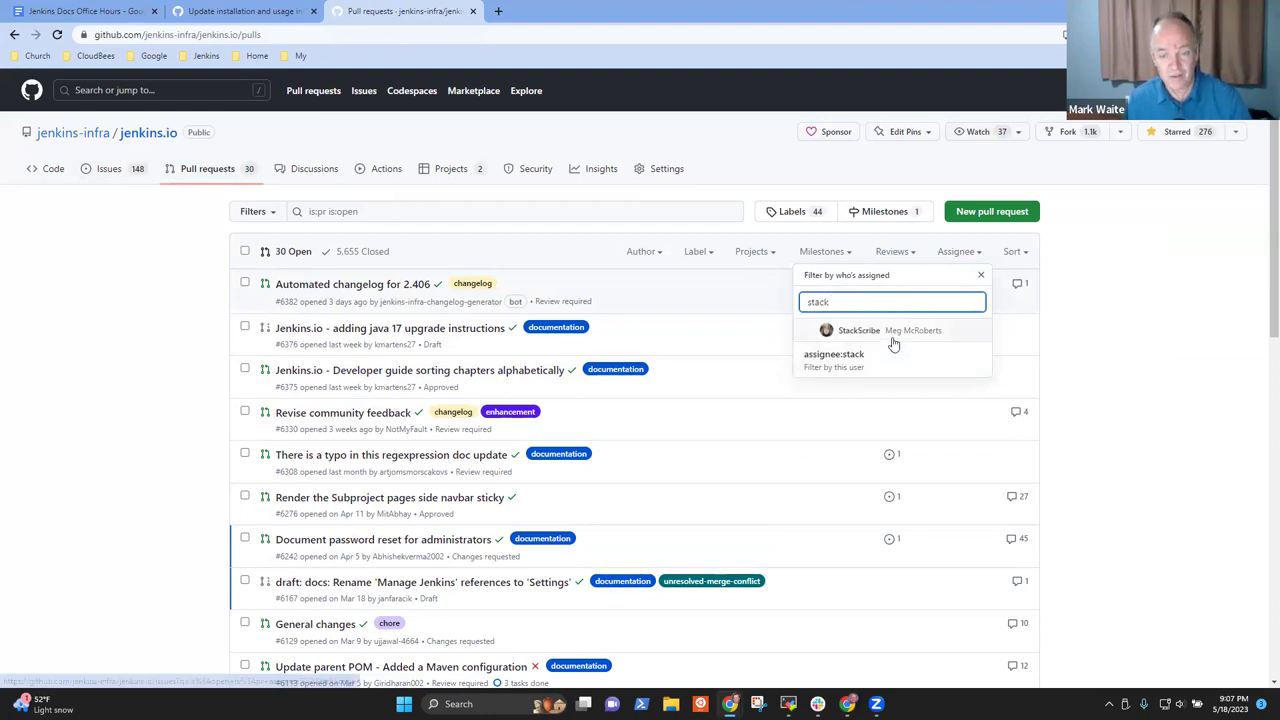
left_click(892, 331)
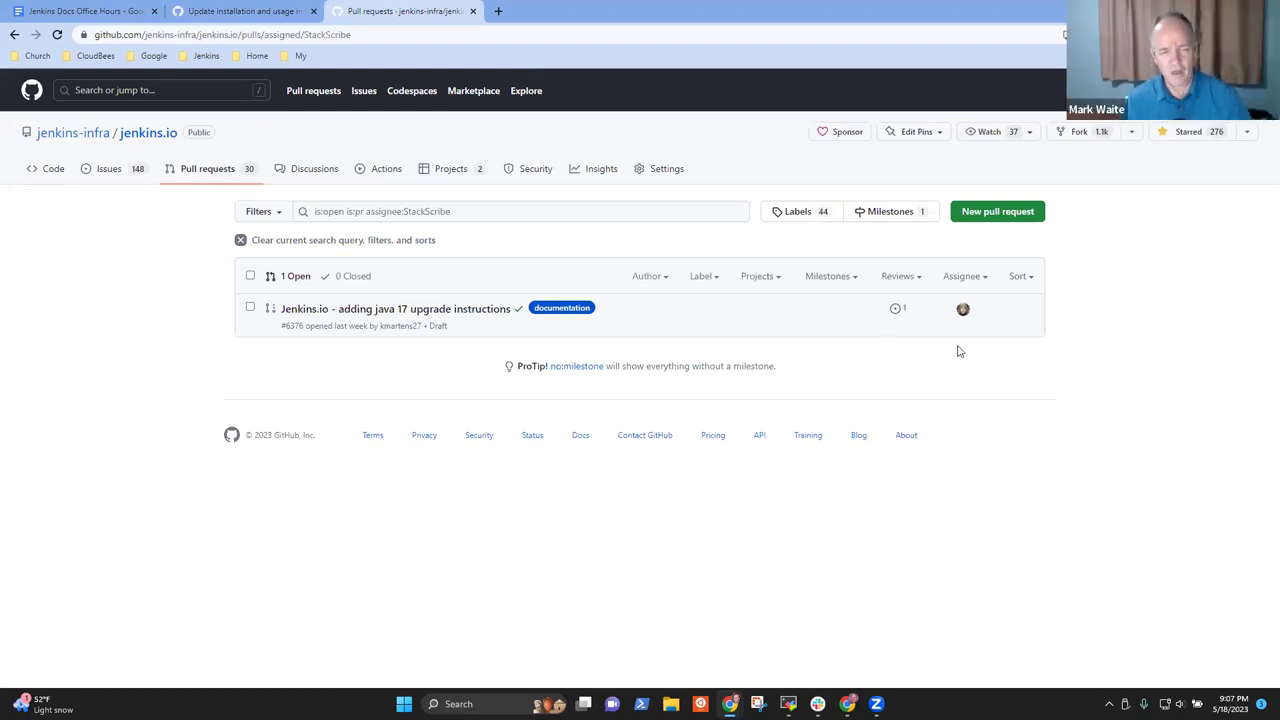
Step: Return to the notes and select the weekly changelogs and 2.401.1 changelog agenda lines
left_click(110, 12)
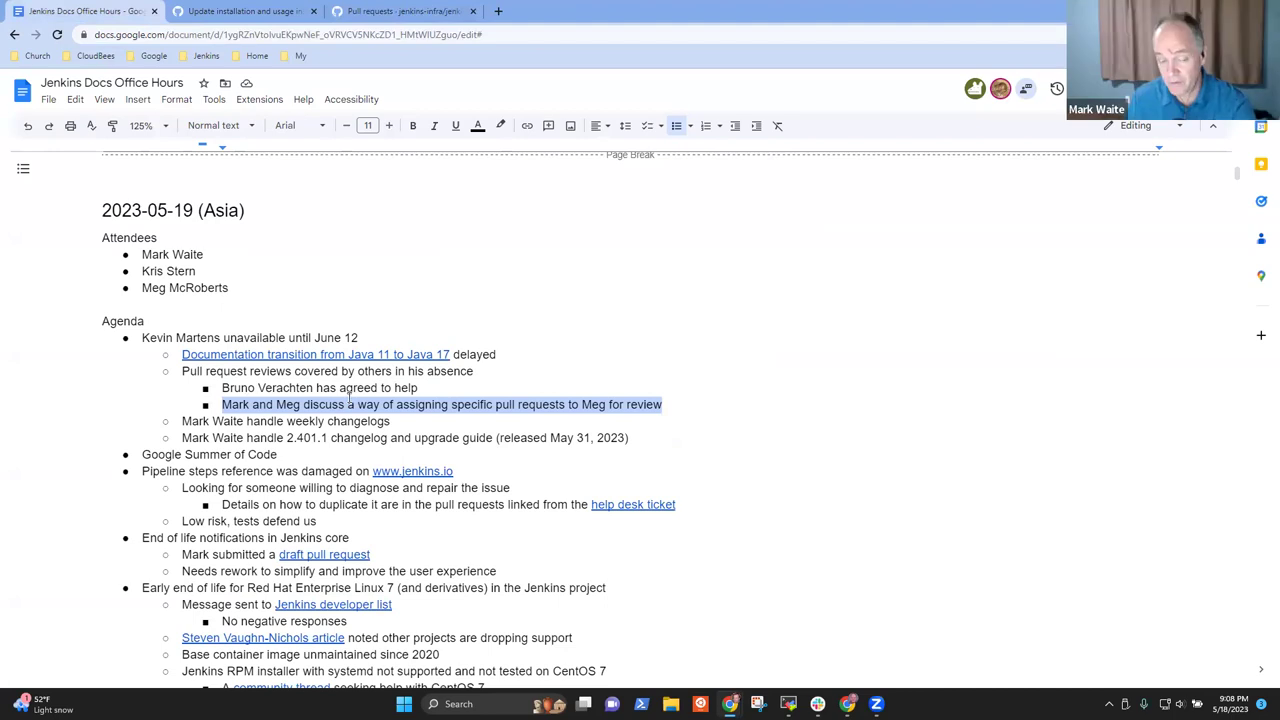
left_click(505, 401)
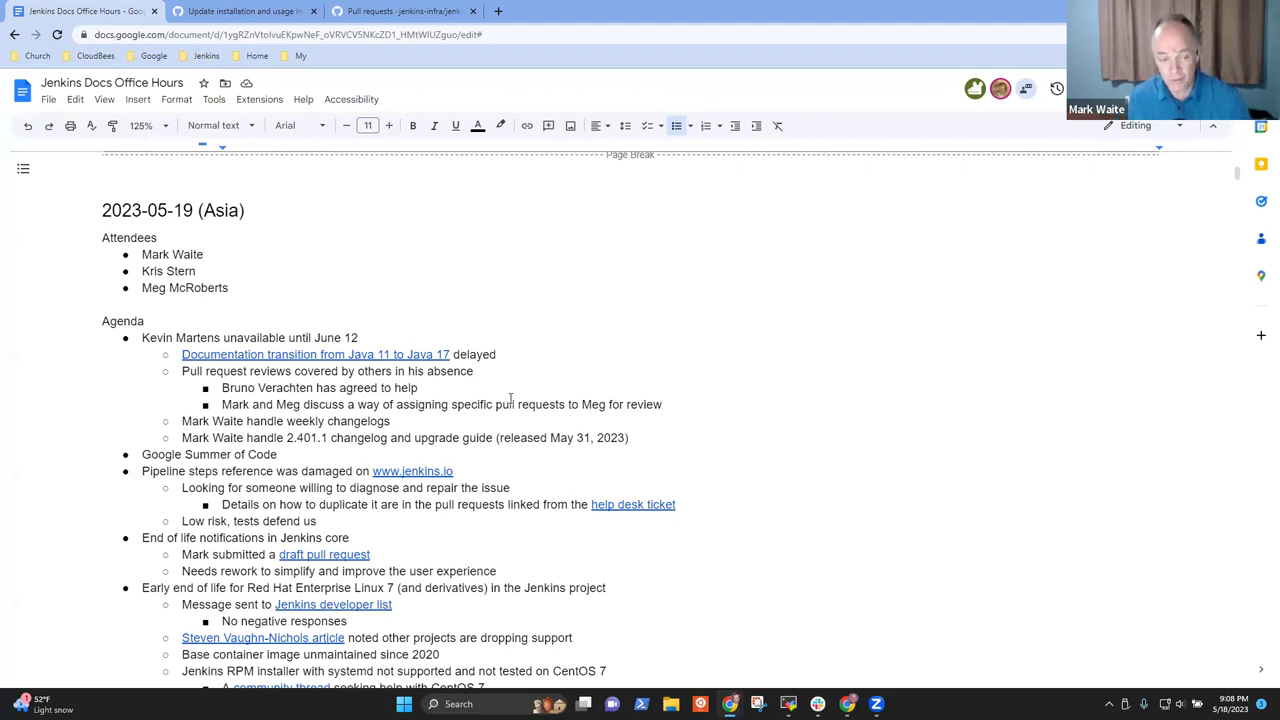
key("shift+End")
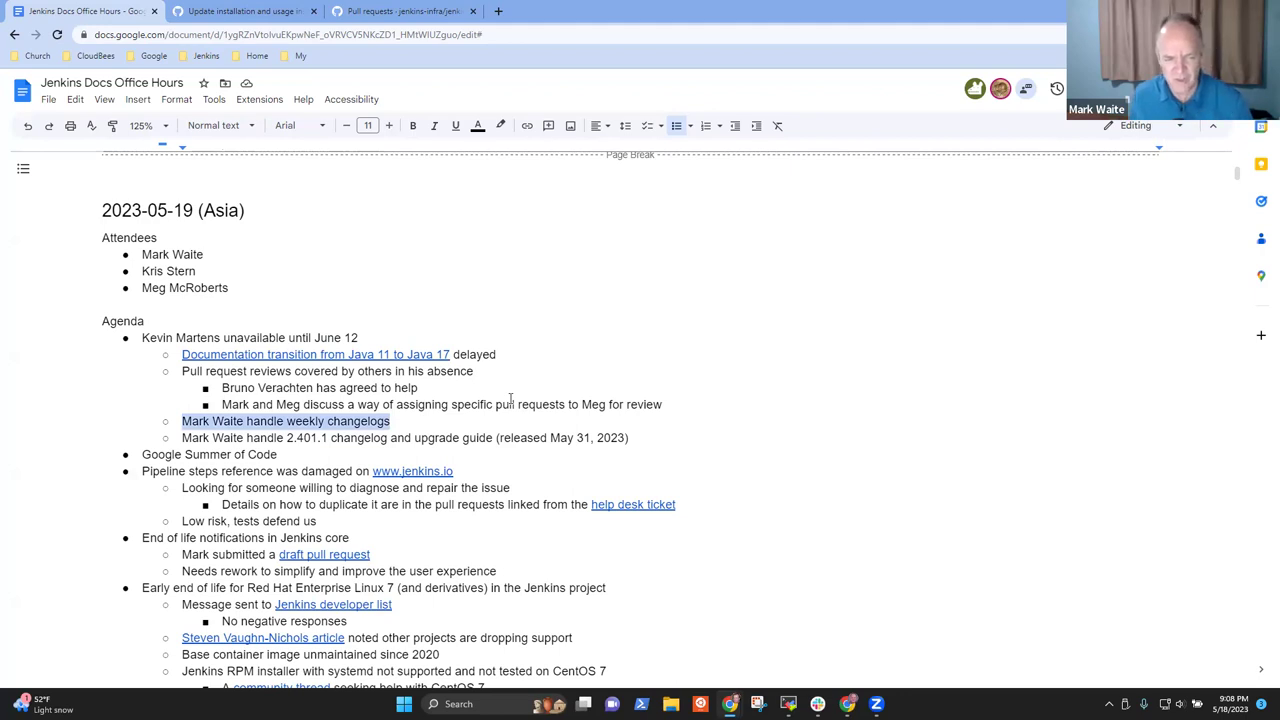
key("Down")
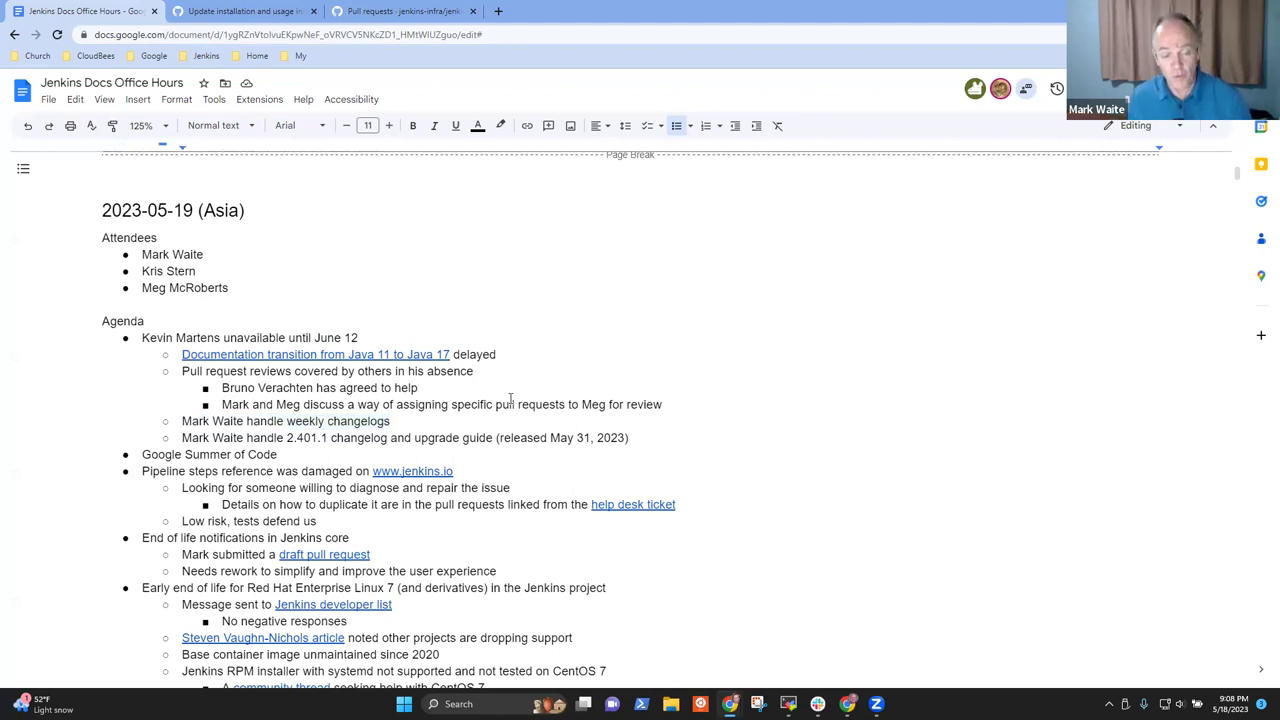
key("Home")
key("shift+End")
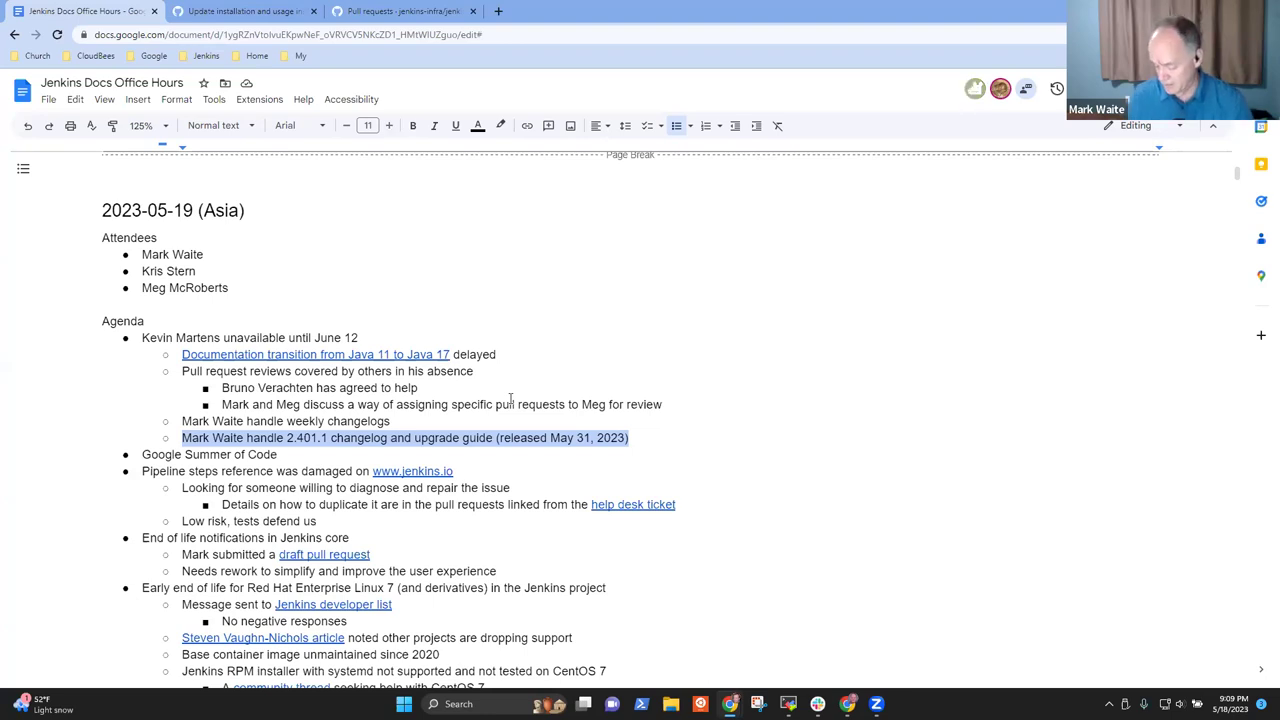
Step: Under 2.401.1 changelog, add sub-bullets: one contributor refreshing his skills, another named release lead
key("Right")
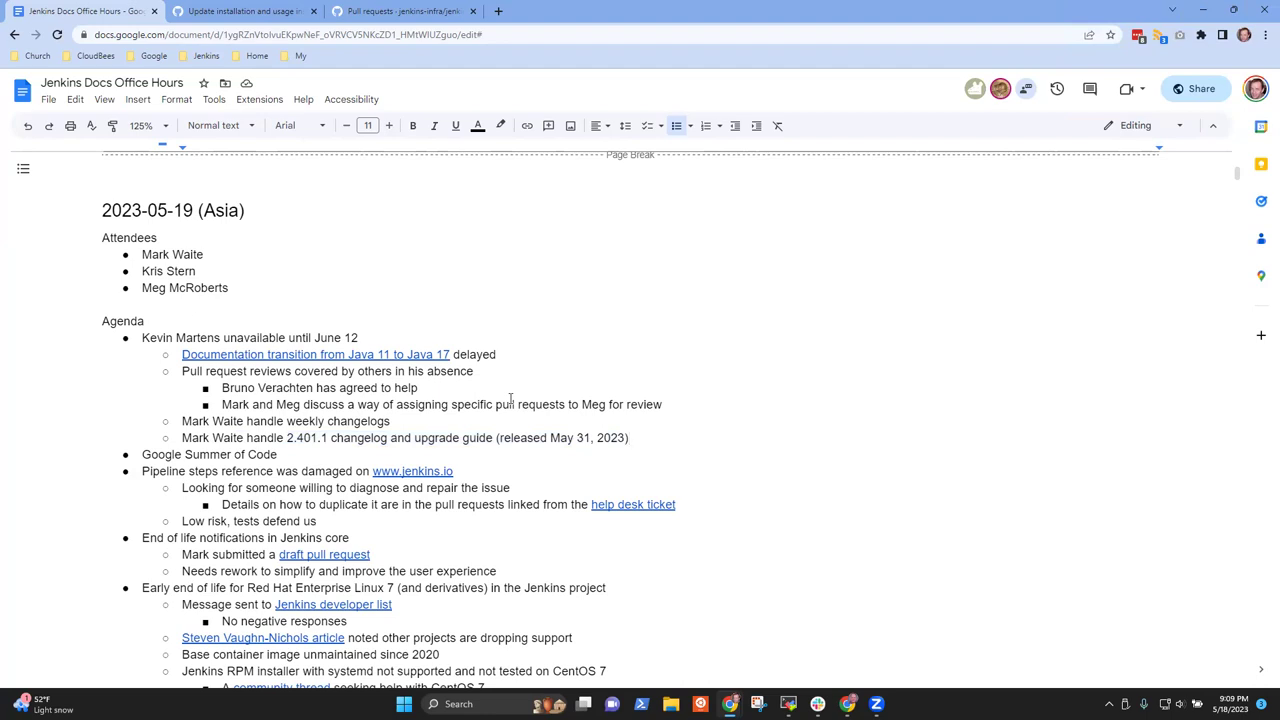
key("Return")
key("Tab")
type("Mark re")
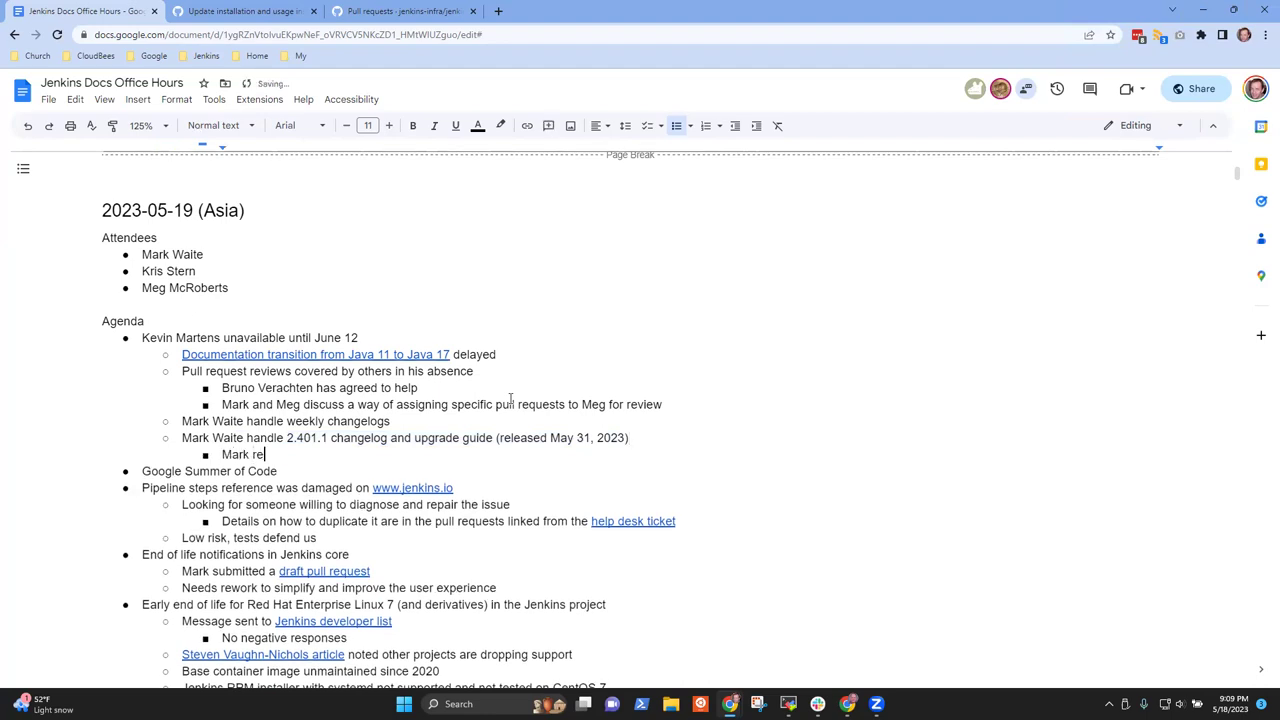
type("fresh his skills")
key("Return")
type("Alexandre")
key("BackSpace")
key("BackSpace")
key("BackSpace")
type("der Brandes is release lead")
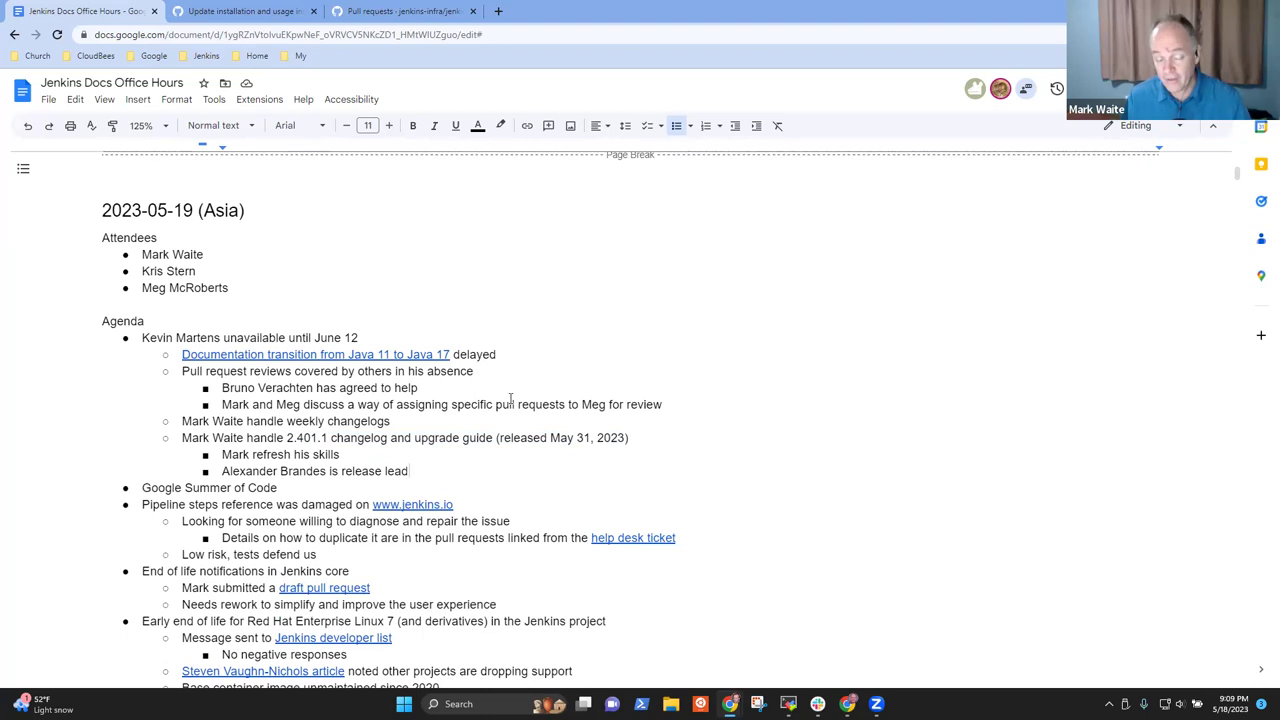
key("Up")
key("Up")
key("Up")
key("Up")
key("shift+End")
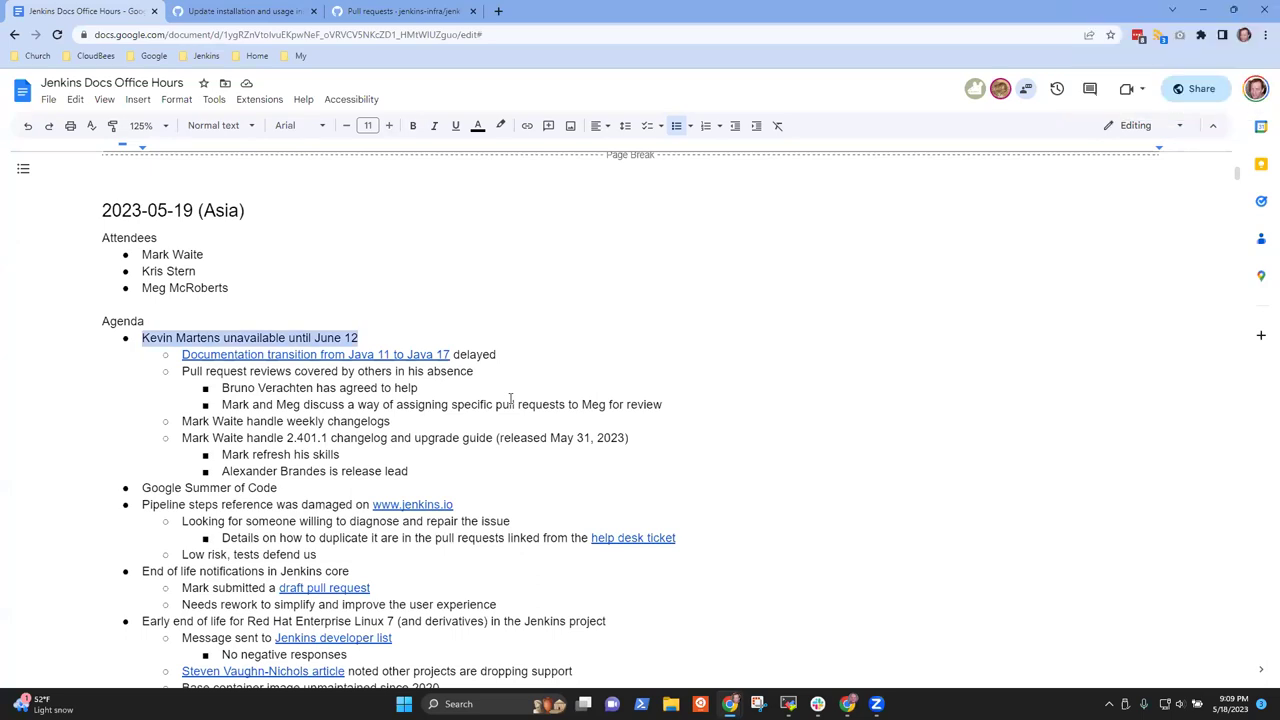
key("Down")
key("Down")
key("Down")
key("Down")
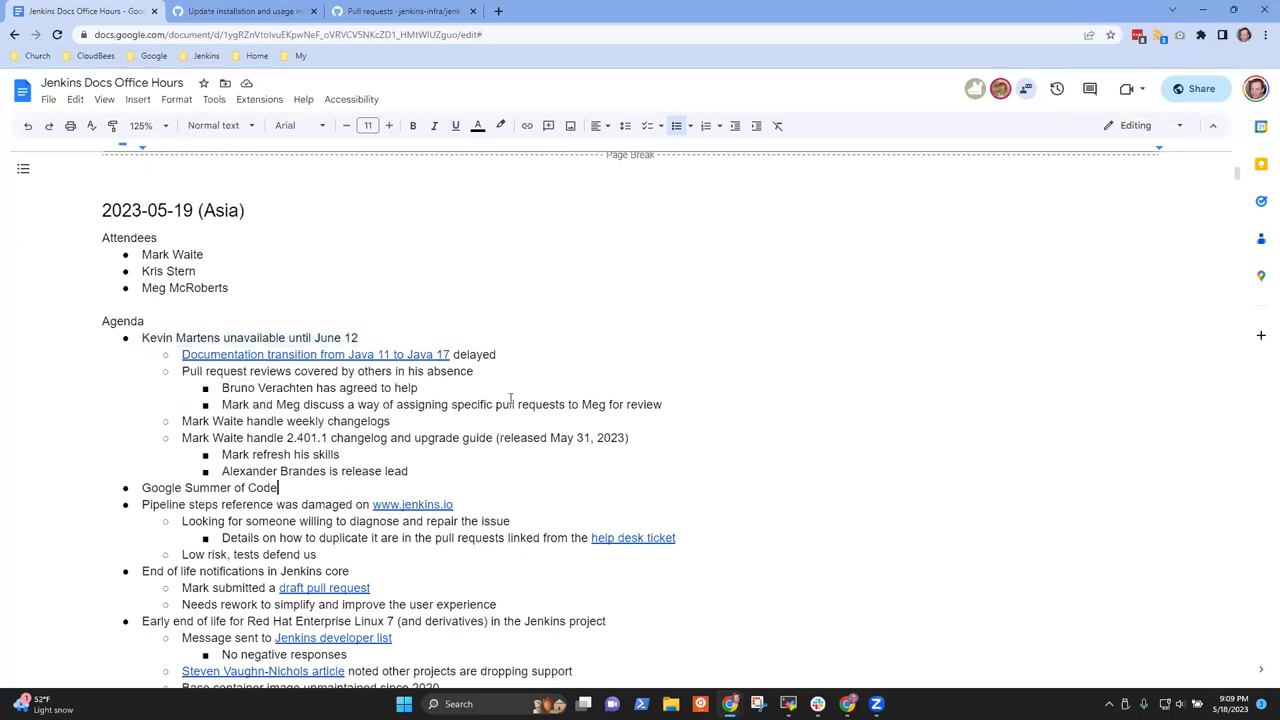
Step: Add a 'Documentation processes of the project' sub-bullet under Google Summer of Code, dropping a 'Recommendation' line
key("shift+Home")
key("End")
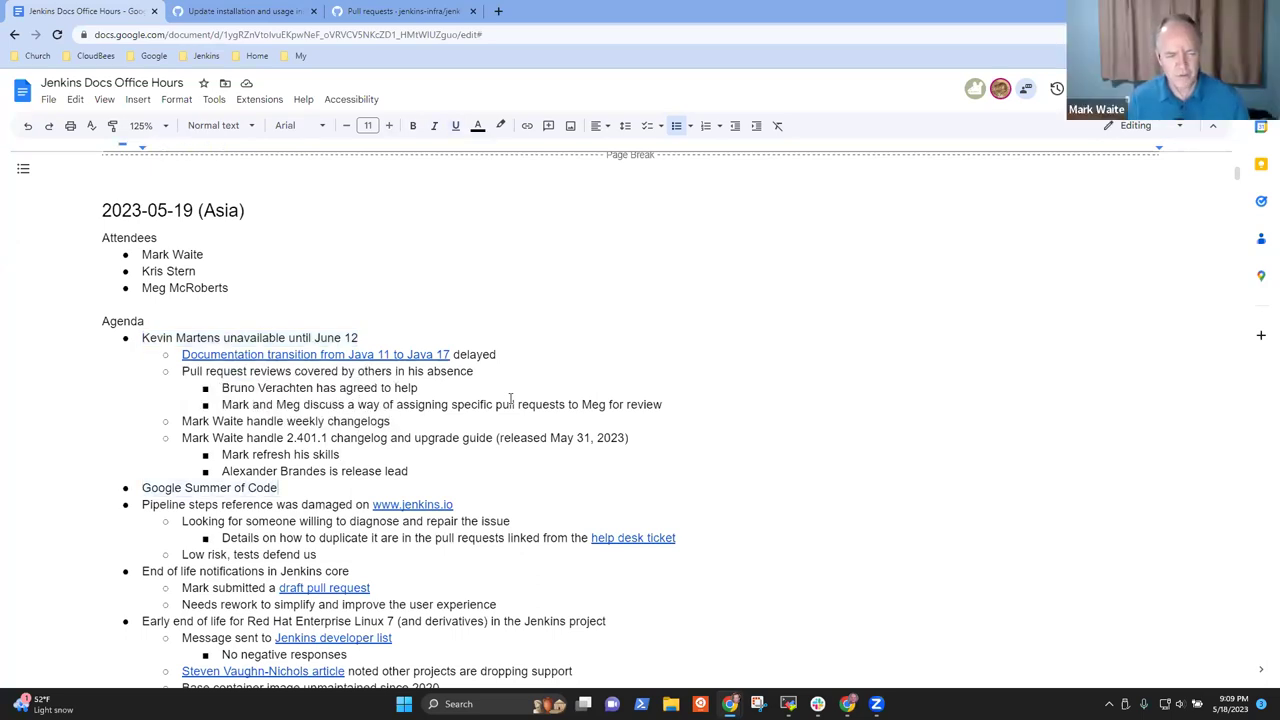
key("Return")
key("Tab")
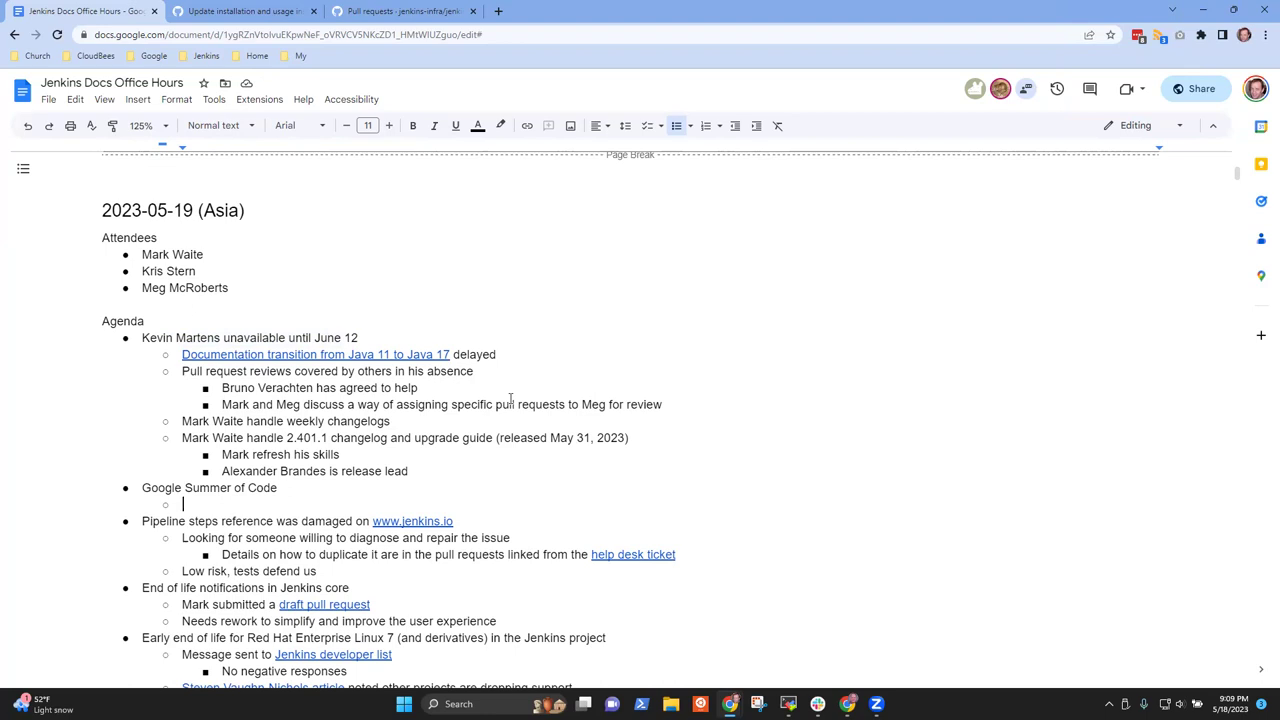
type("Documentation processes of the project")
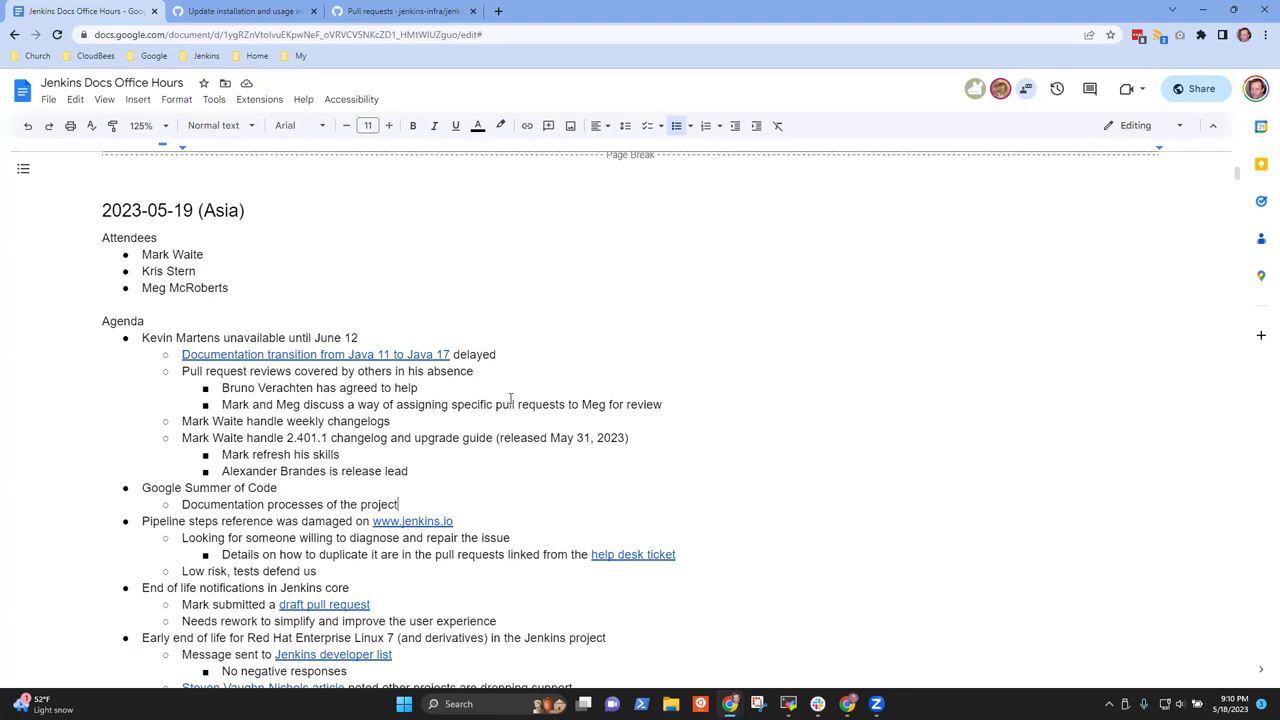
key("Return")
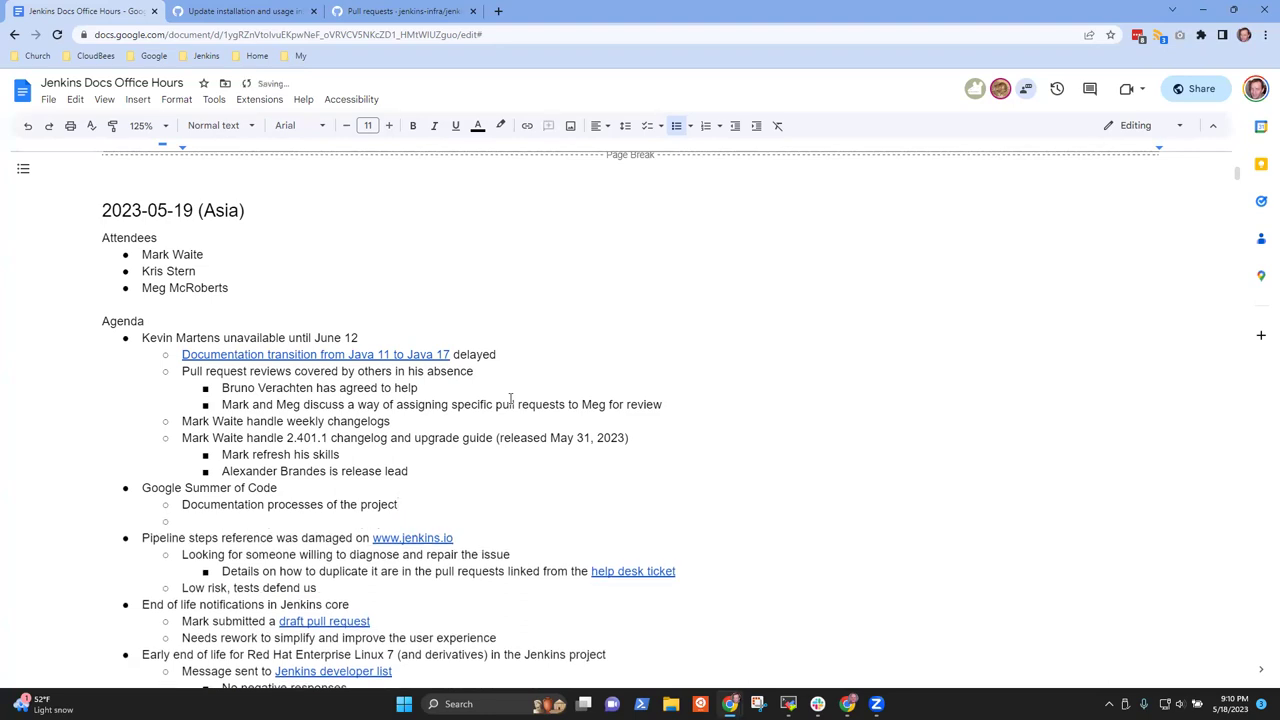
type("Recomm")
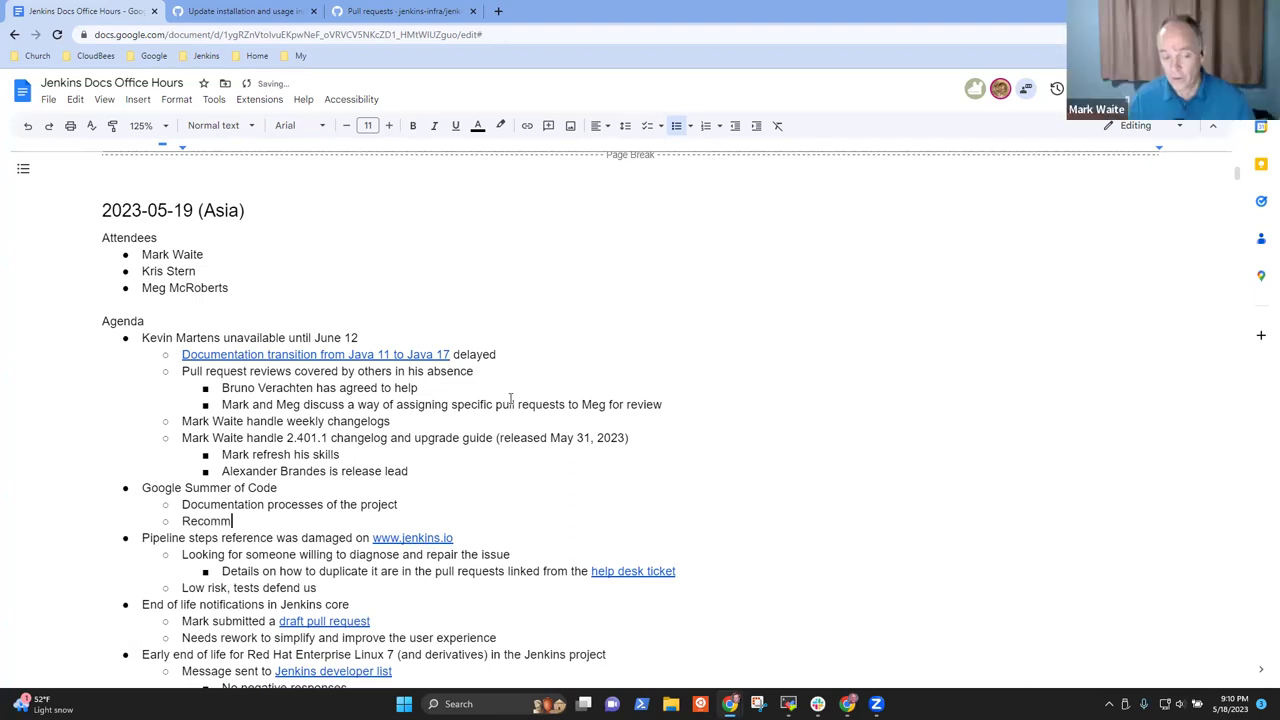
type("endation")
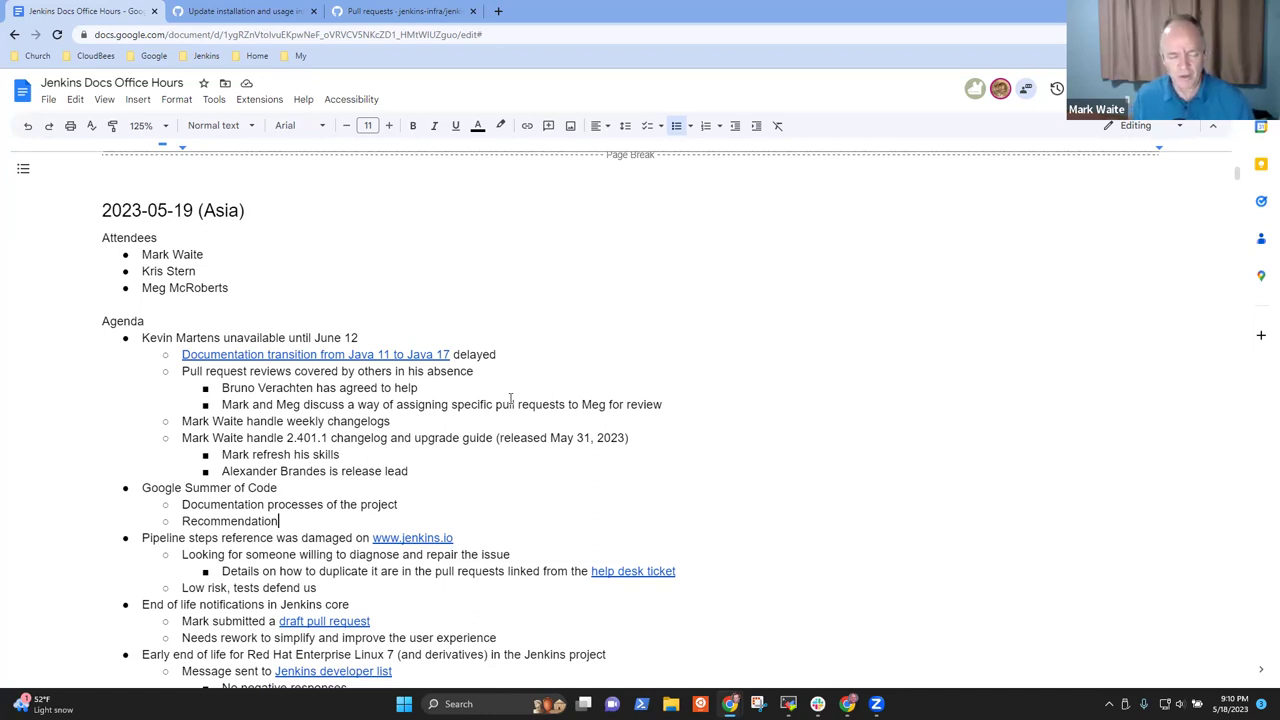
key("ctrl+BackSpace")
key("BackSpace")
key("BackSpace")
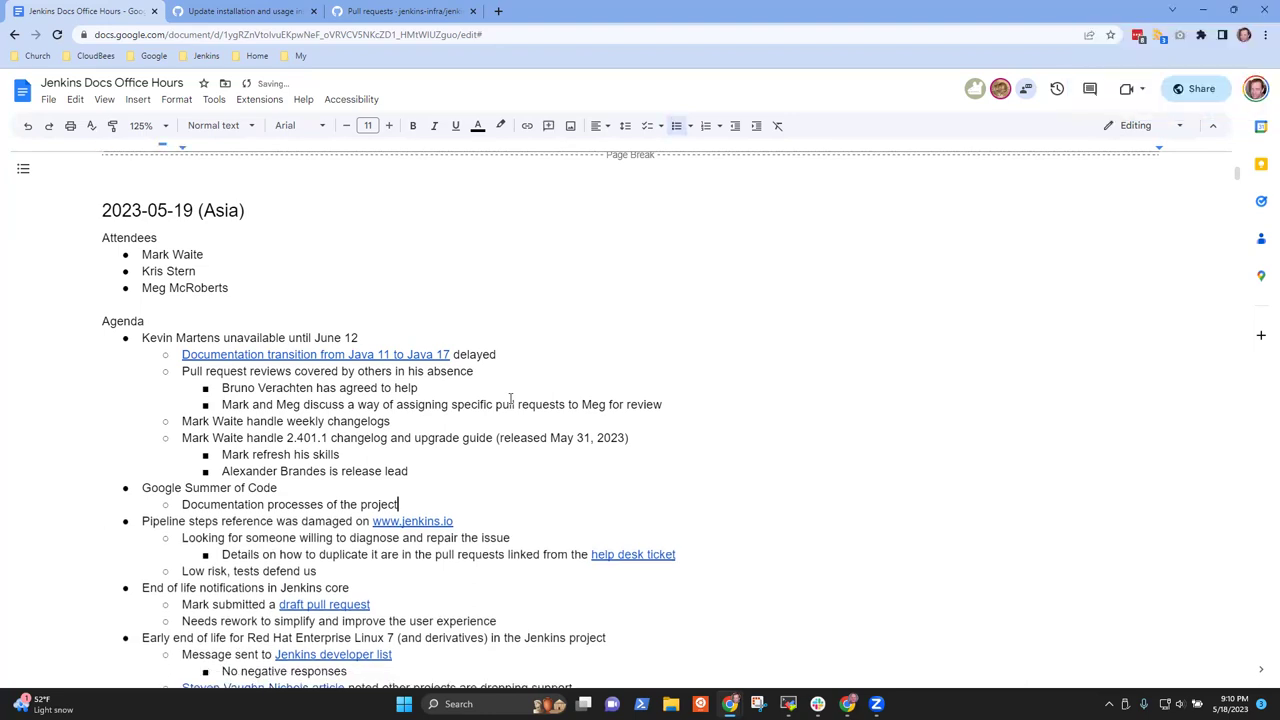
Step: Reword it to 'Documentation processes to track GSoC projects' and add 'Alternatives, techniques used in the past'
key("Return")
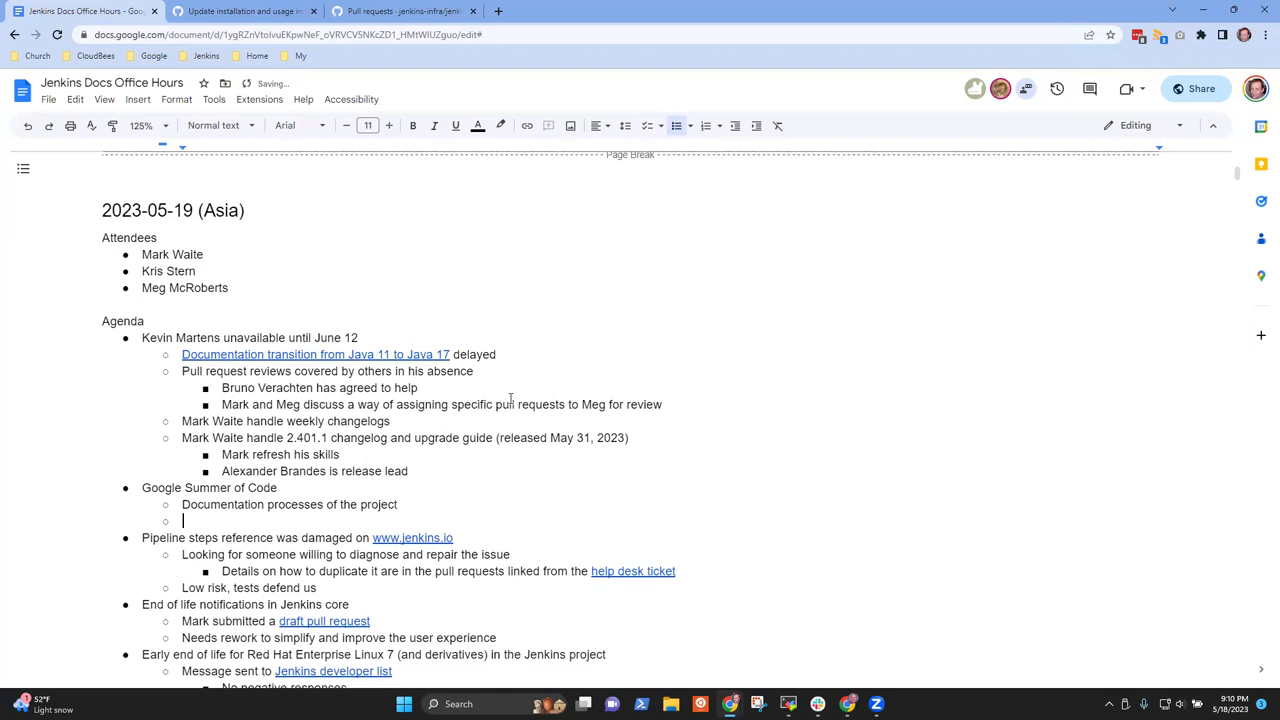
type("Docu")
key("BackSpace")
key("BackSpace")
key("BackSpace")
key("BackSpace")
key("BackSpace")
key("BackSpace")
key("BackSpace")
key("BackSpace")
key("BackSpace")
key("BackSpace")
key("BackSpace")
key("BackSpace")
key("BackSpace")
key("BackSpace")
key("BackSpace")
key("BackSpace")
key("BackSpace")
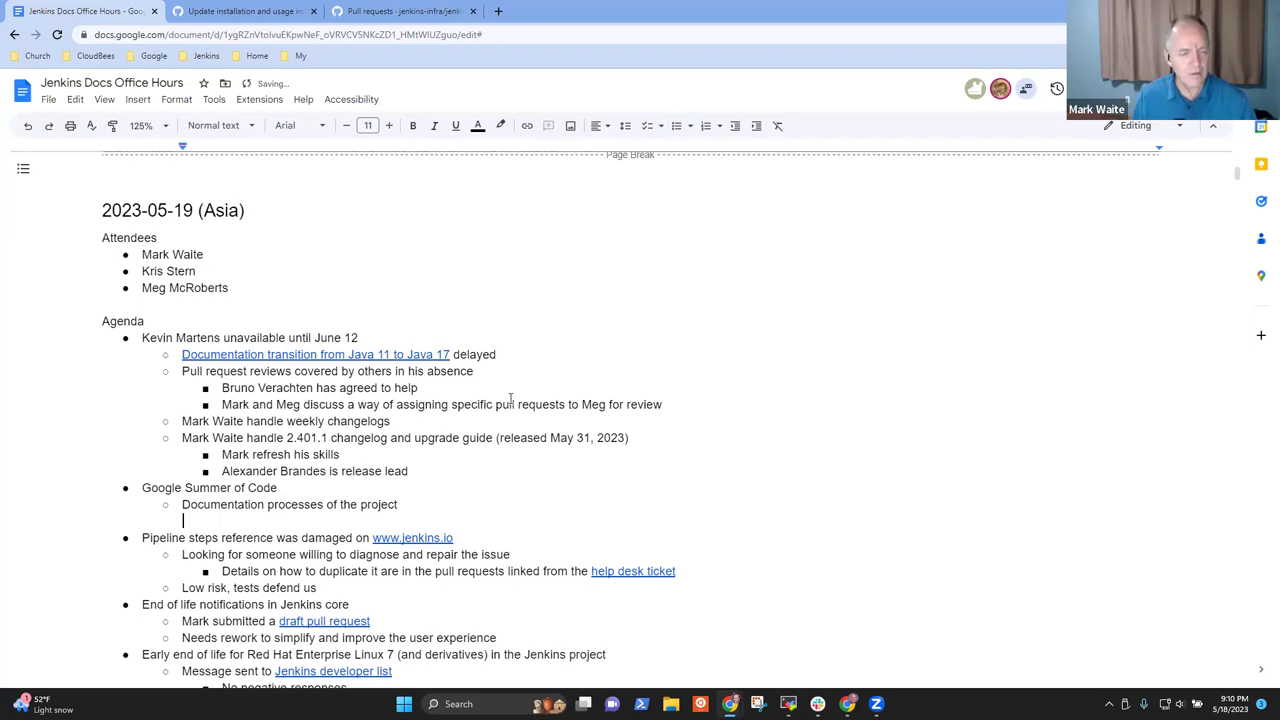
key("BackSpace")
key("BackSpace")
key("BackSpace")
type("to track")
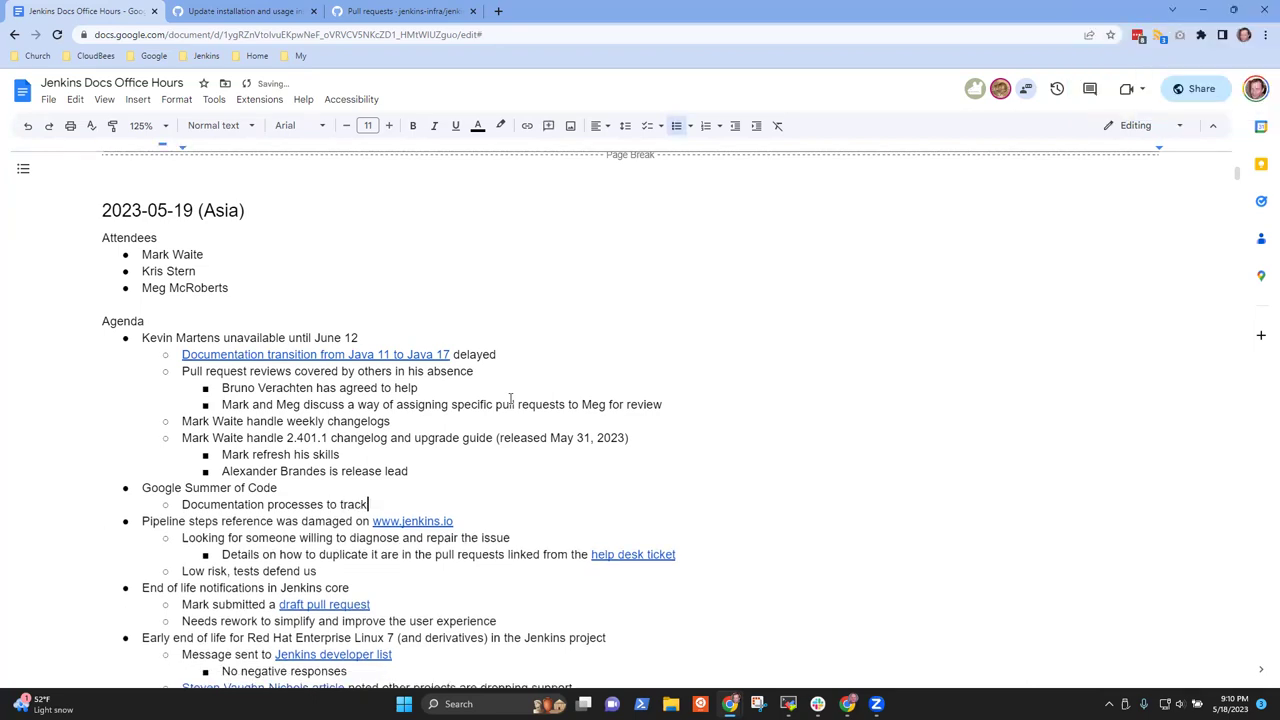
type(" GSoC projects")
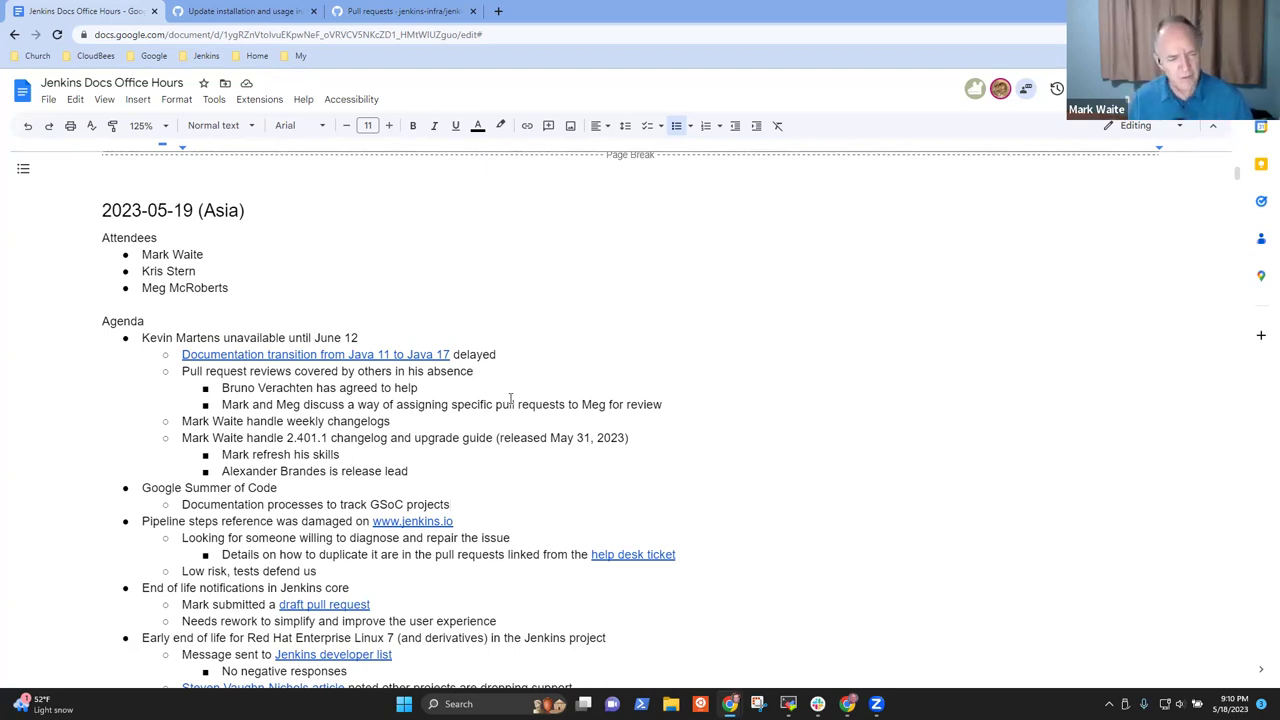
key("Return")
type("Alt")
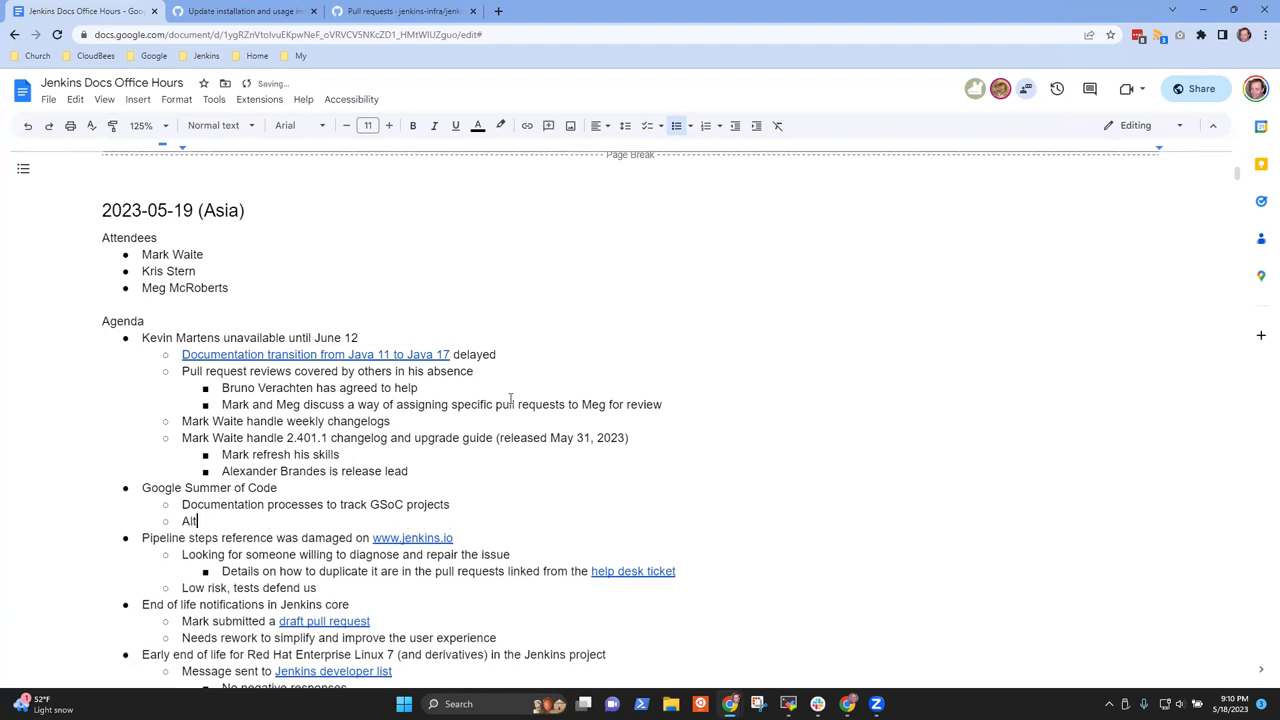
type("ern")
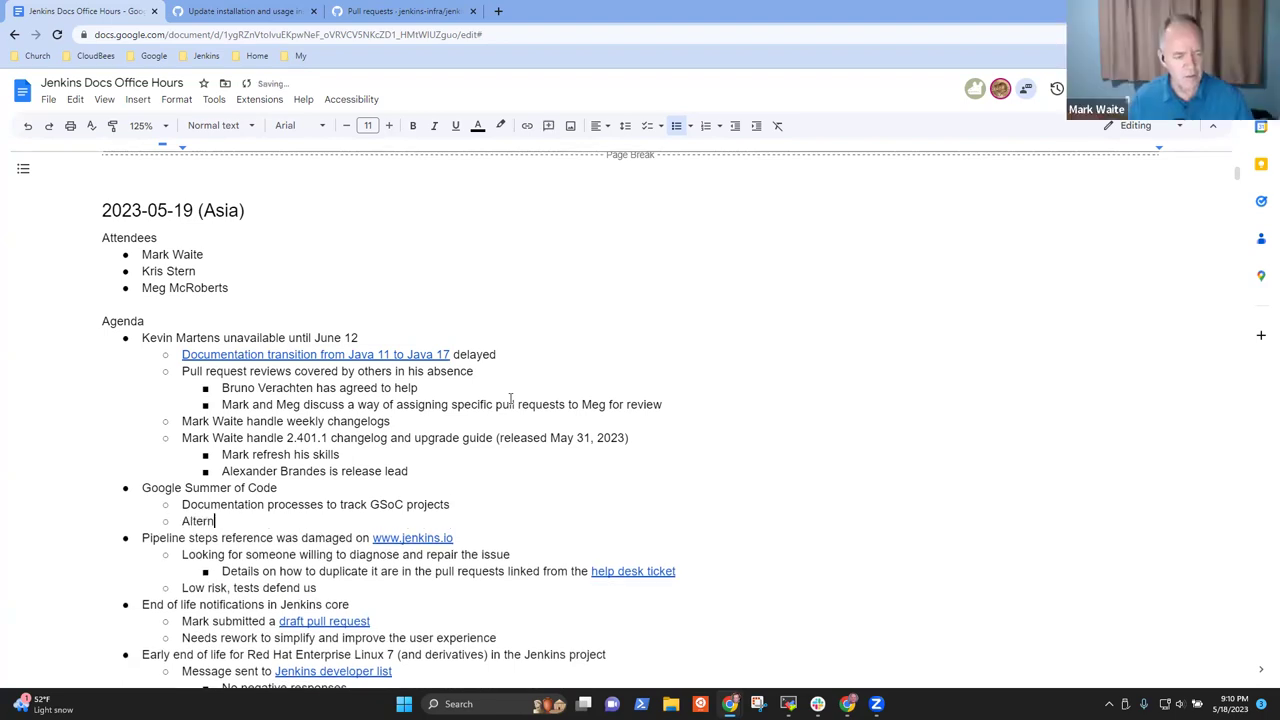
type("atives, tech")
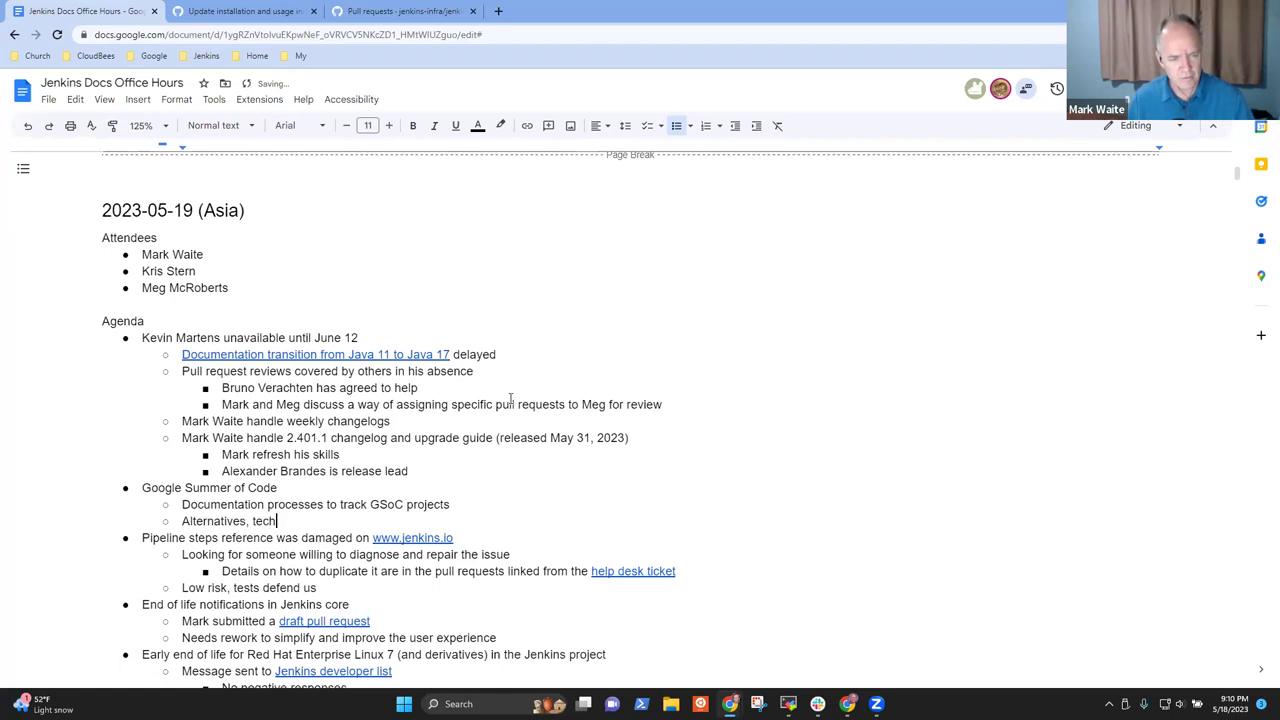
type("niques used in the past")
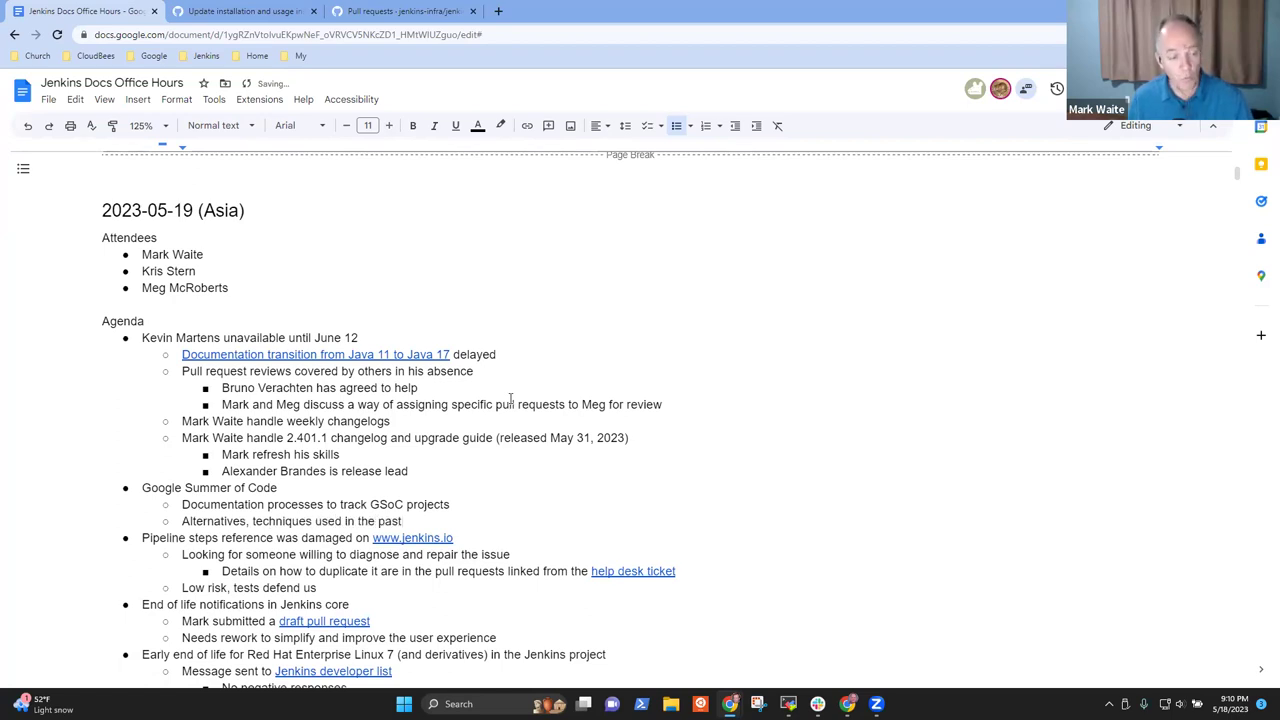
Step: Add nested bullets under Alternatives for Google Doc meeting notes and 'Blog posts for status reports'
key("Return")
key("Tab")
type("Google")
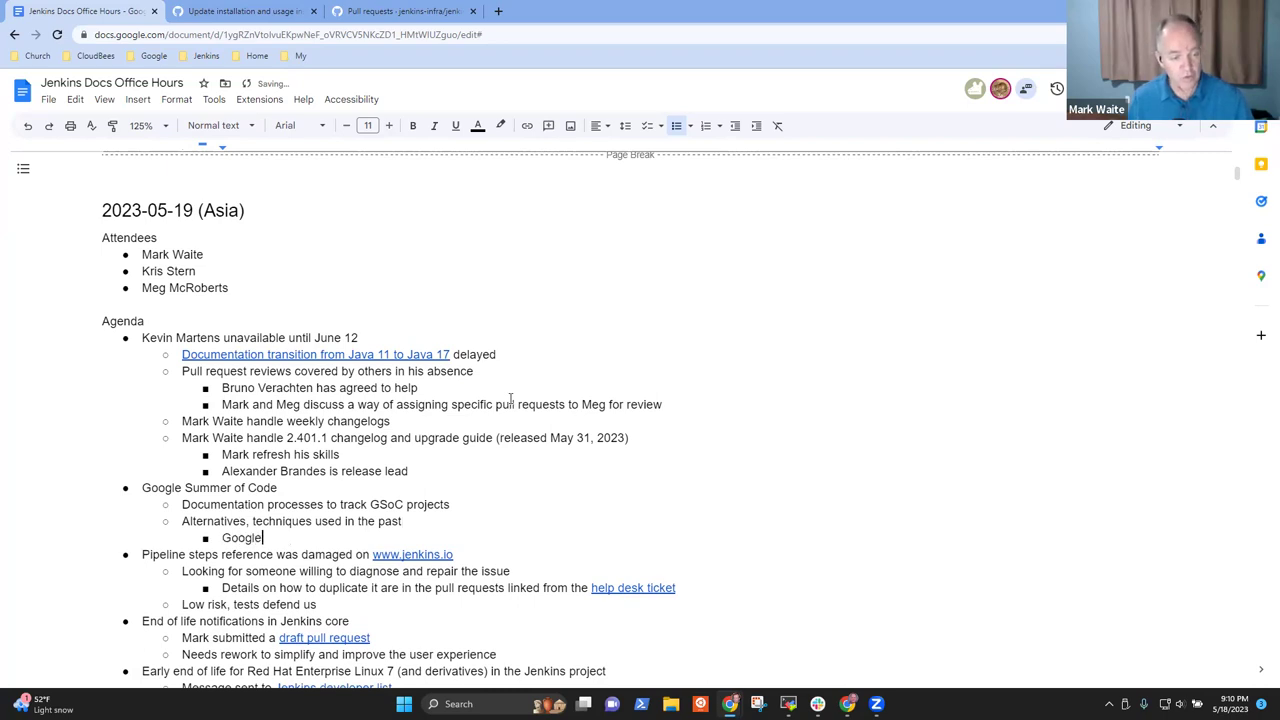
type(" Doc to maintainer")
key("BackSpace")
key("BackSpace")
key("BackSpace")
type("meeting notes")
key("Return")
type("Blog posts")
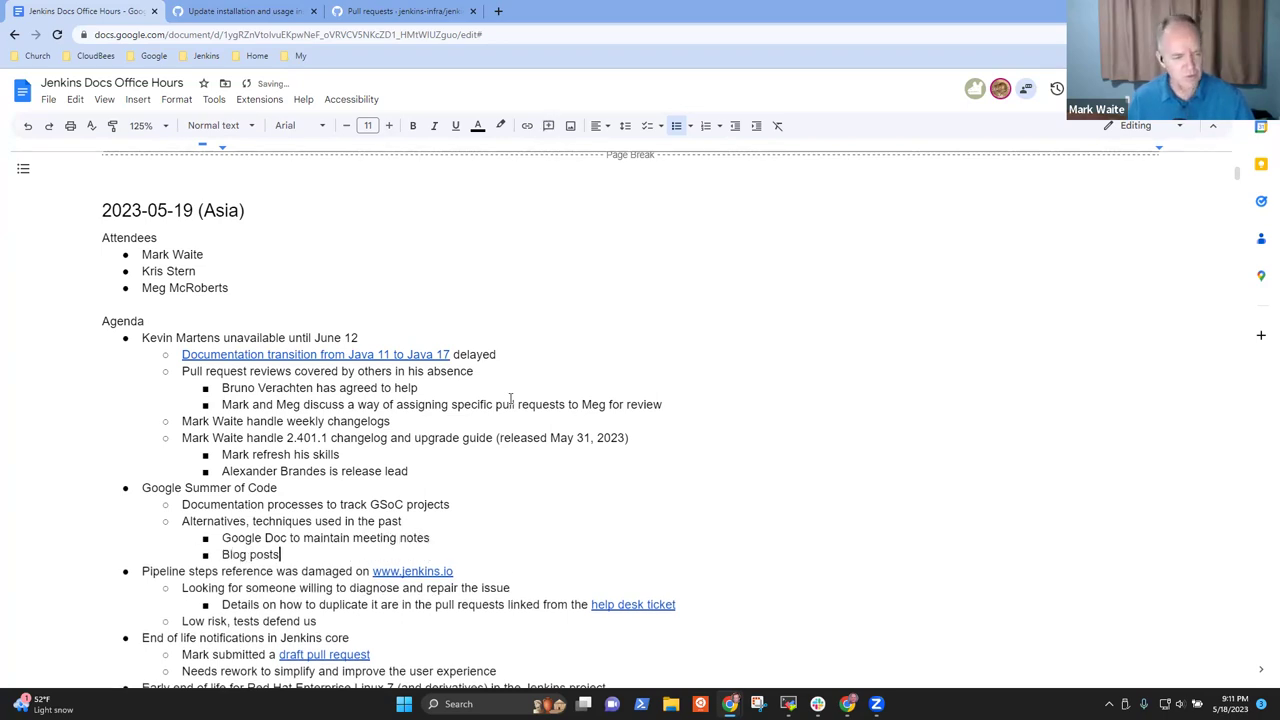
type(" for status reports")
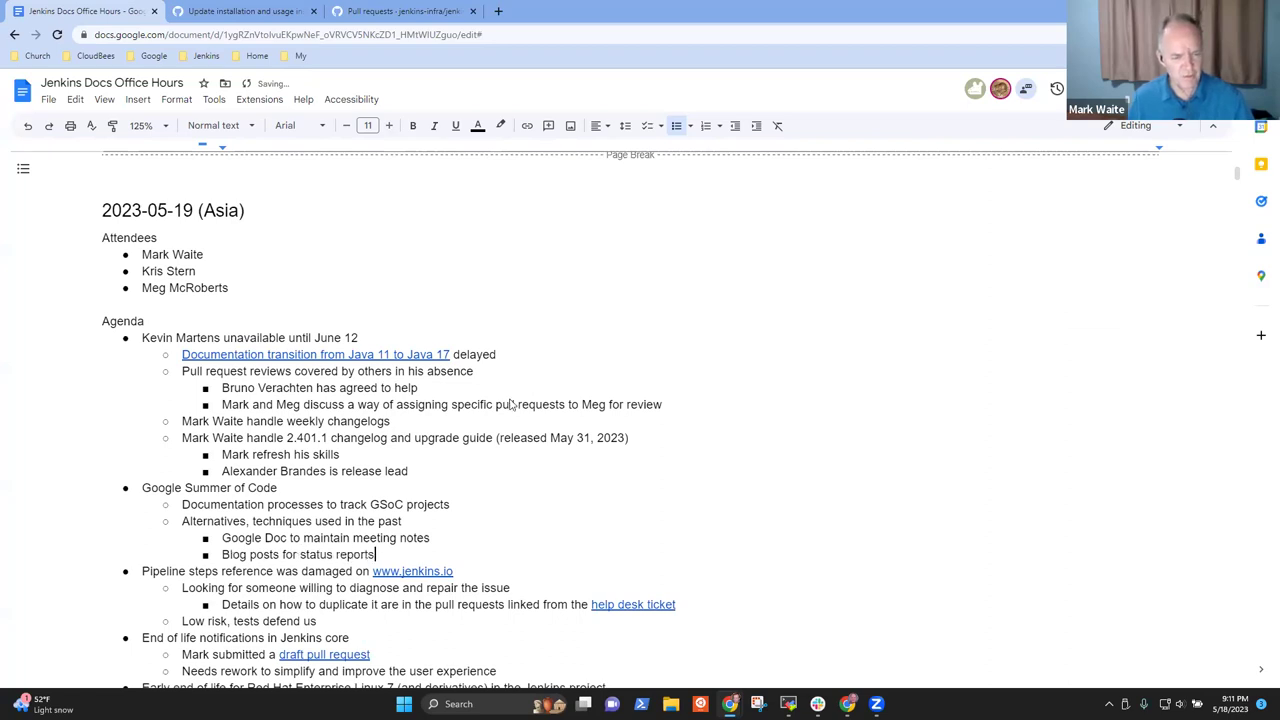
key("Return")
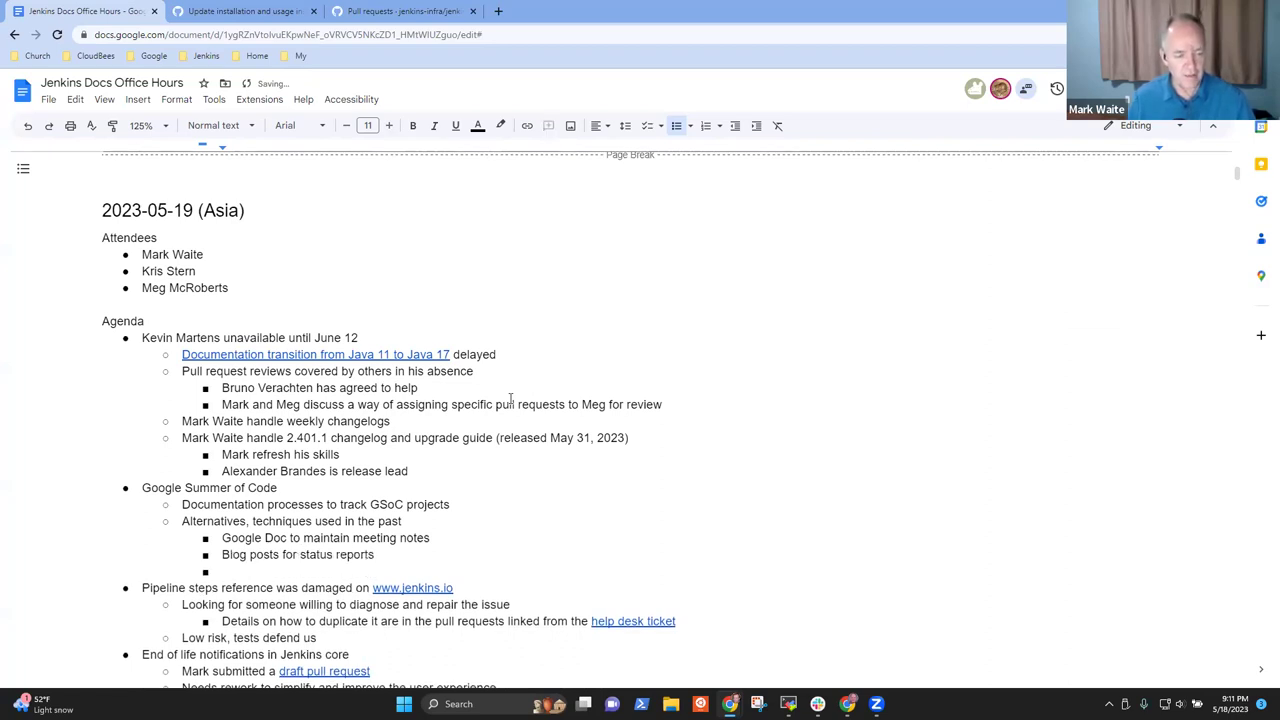
Step: Insert a 'Past techniques' bullet above them and nest the items beneath it
key("Up")
key("Up")
key("Return")
key("Up")
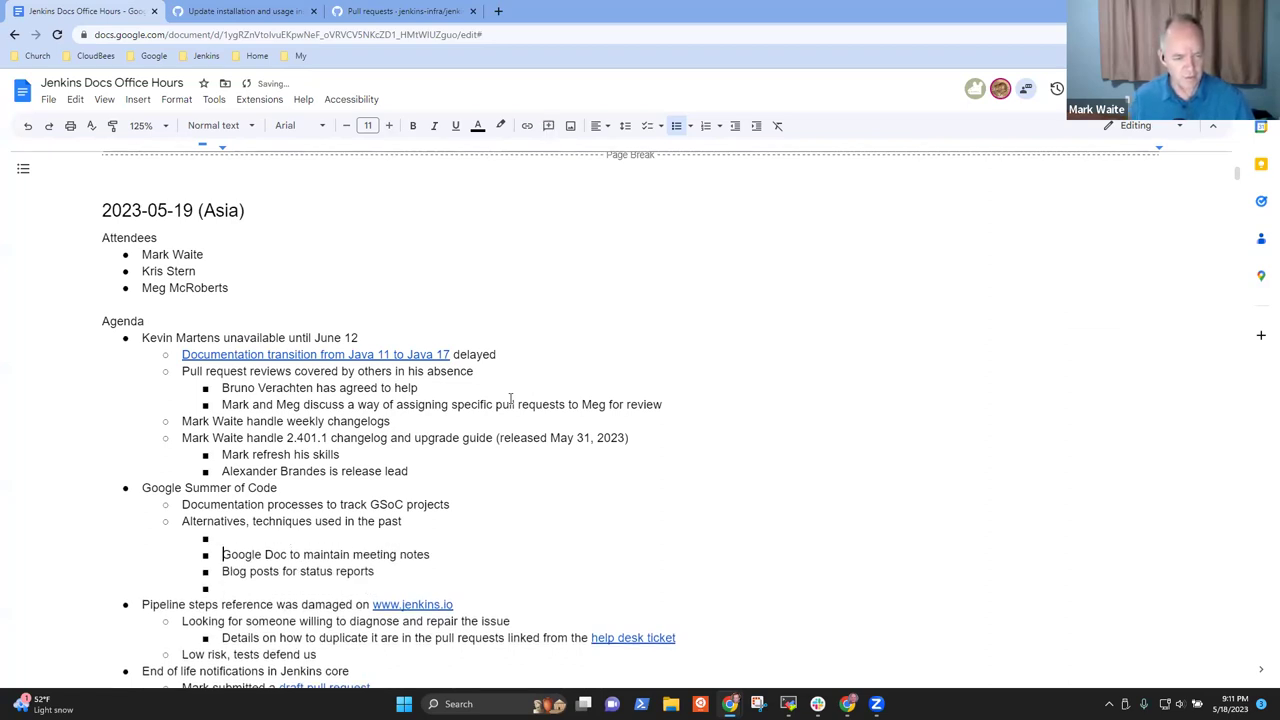
type("O")
key("BackSpace")
type("Past techniques")
key("Tab")
key("Down")
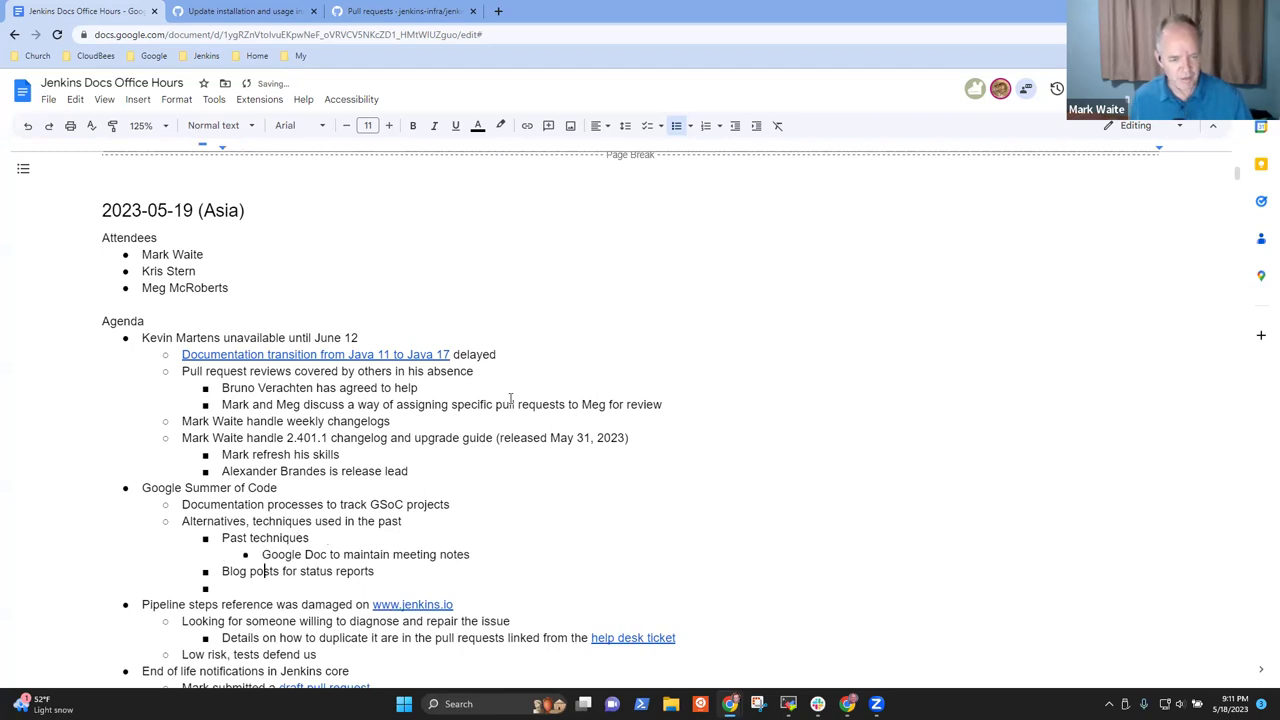
key("Tab")
key("Down")
key("Tab")
Step: Add 'Meetups for demos and interactive question and answer', then a 'Recent' bullet at Past techniques level
type("Meetups for ")
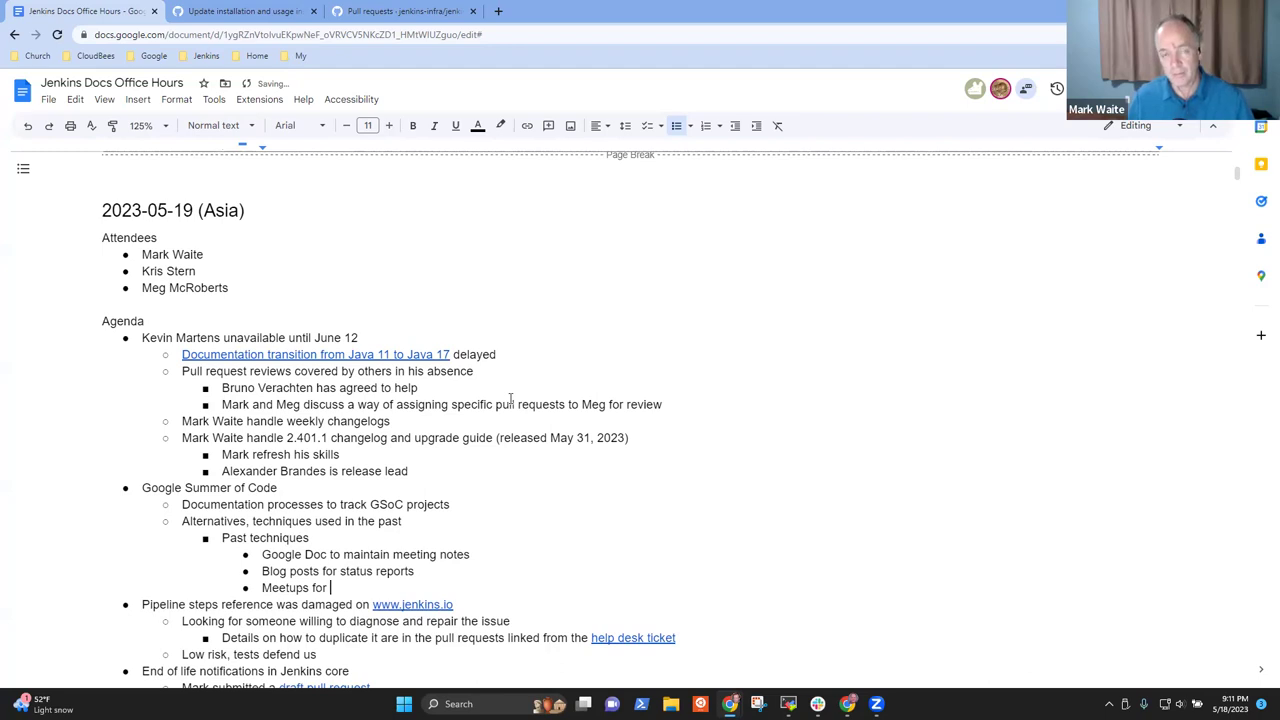
type("interact")
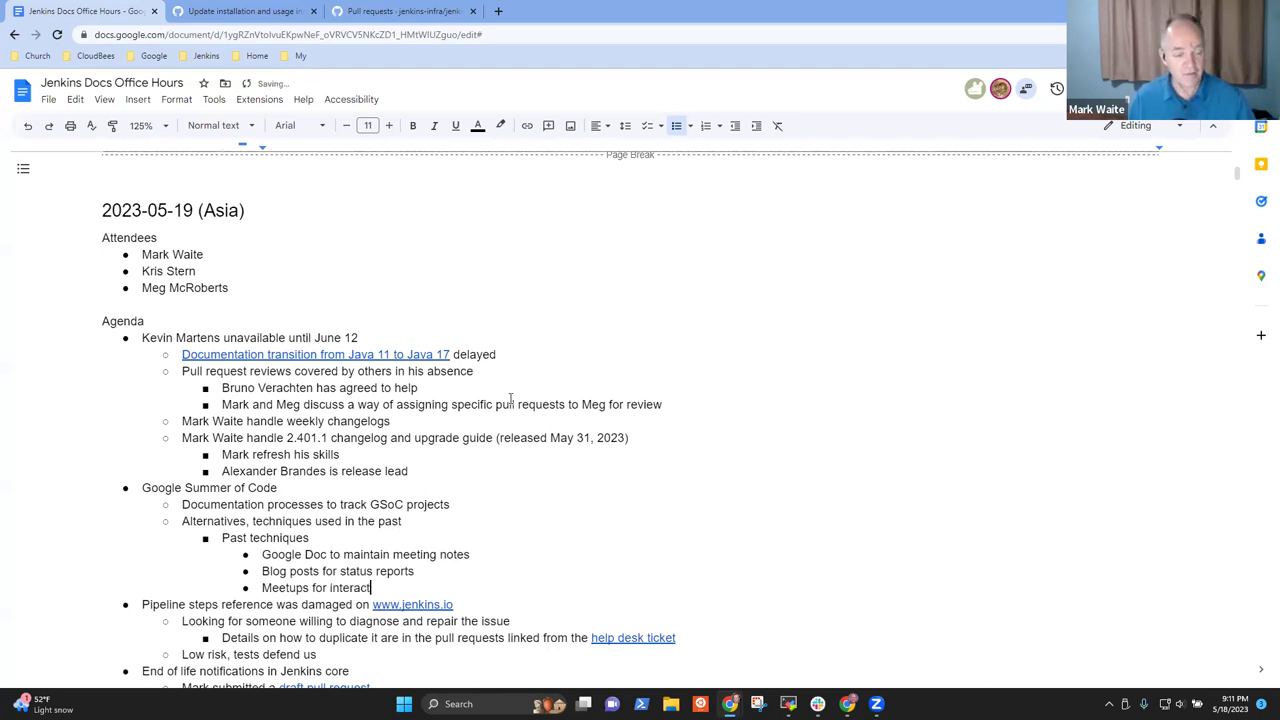
type("ive with")
key("ctrl+BackSpace")
key("ctrl+BackSpace")
type("demos and interac")
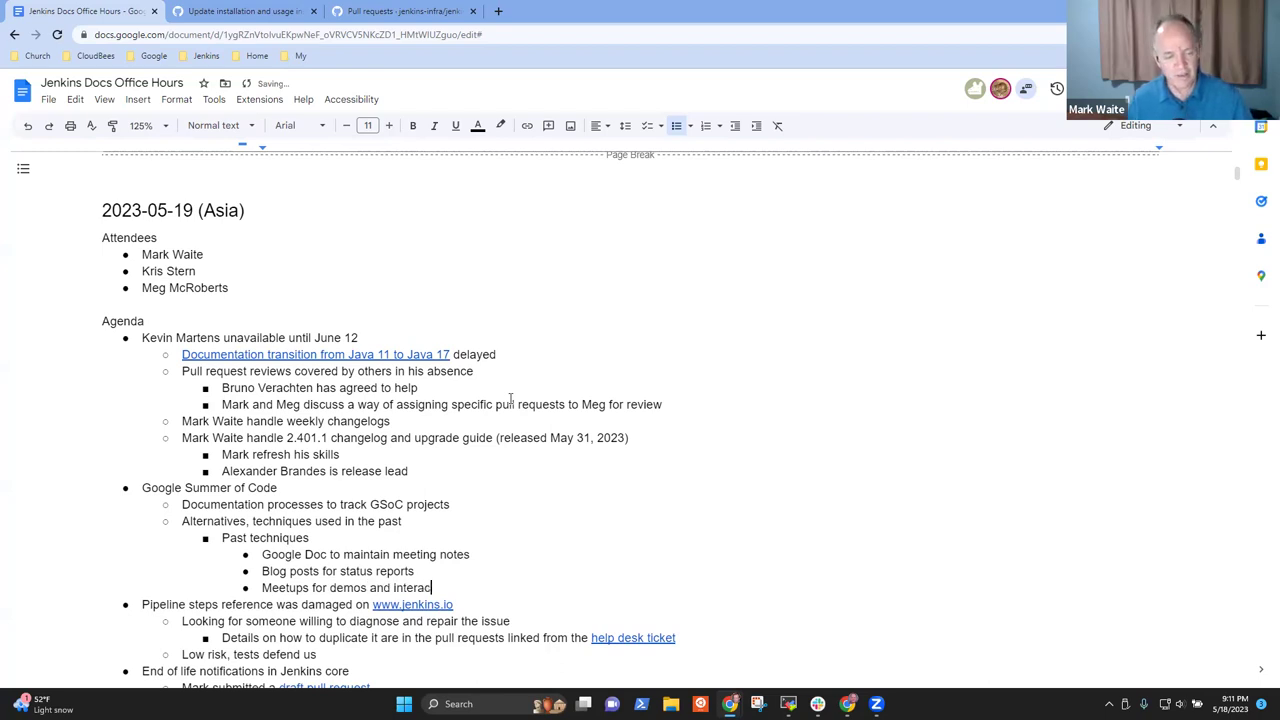
type("tive question an")
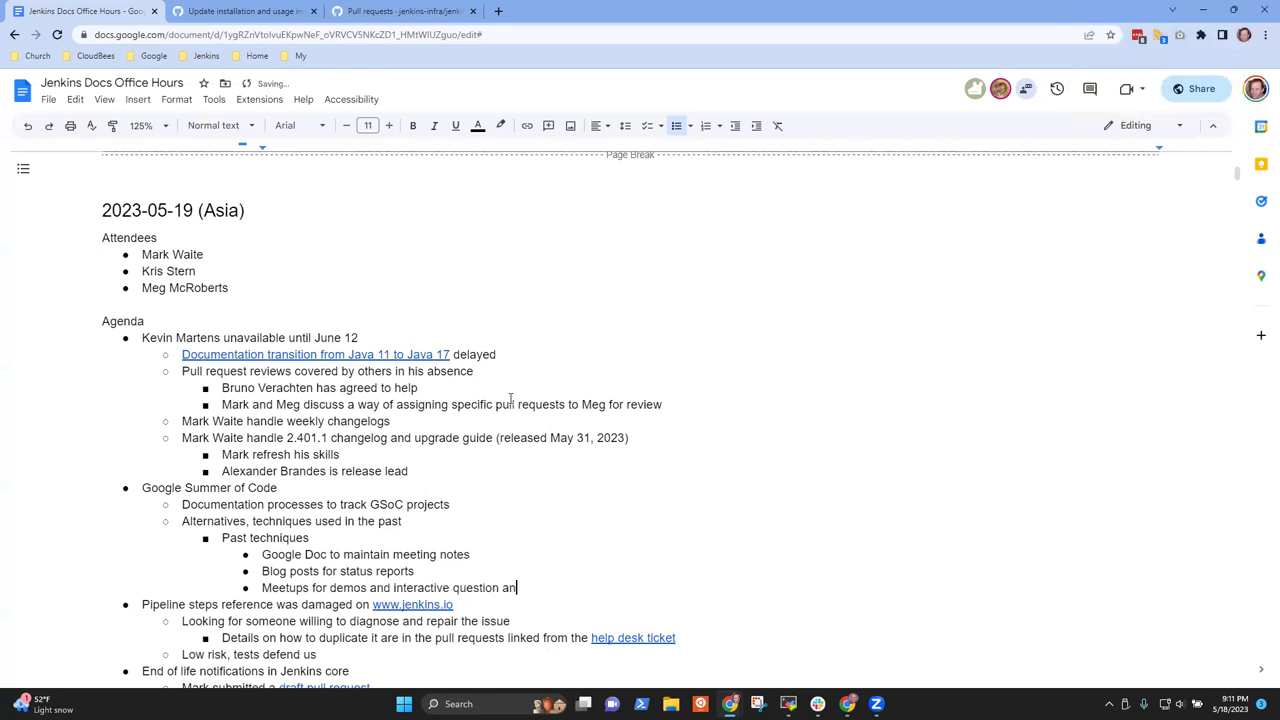
type("d answer")
key("Return")
key("shift+Tab")
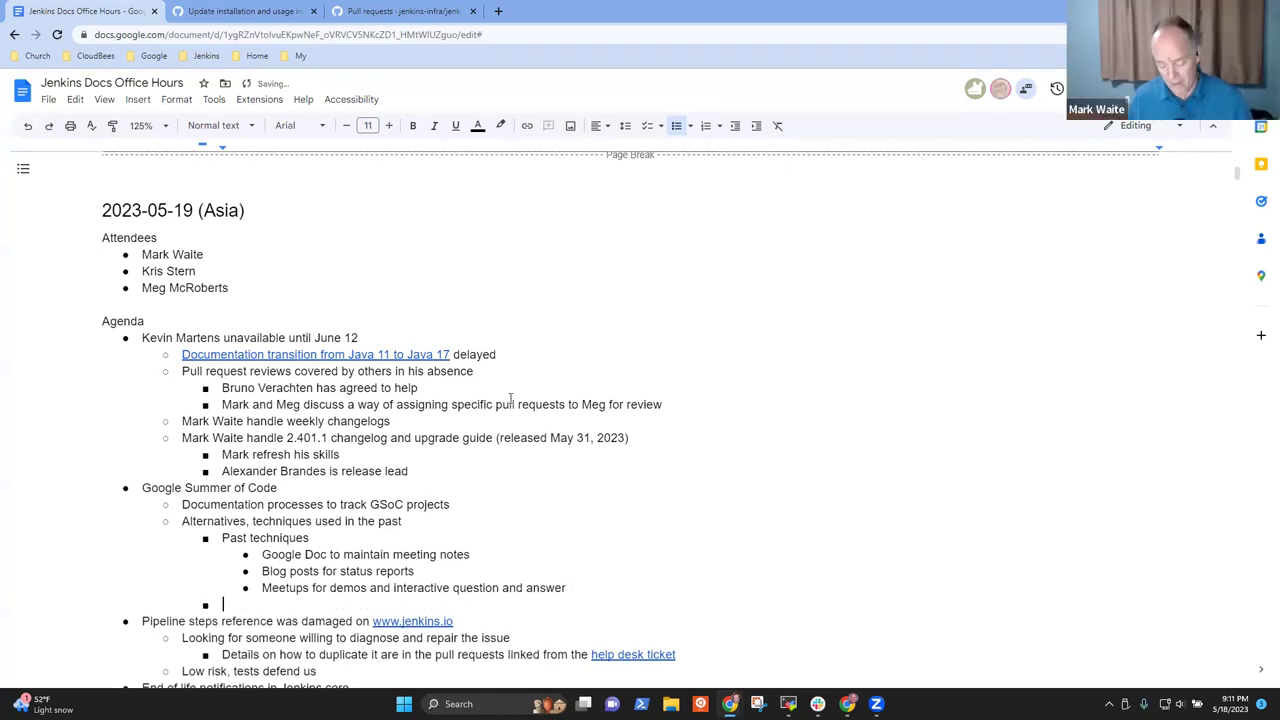
type("Recent")
Step: Add 'Zoom recordings to capture meetings, with notes and recording posted to community.jenkins.io'
key("Up")
key("Up")
key("Up")
key("Return")
type("Zoom ")
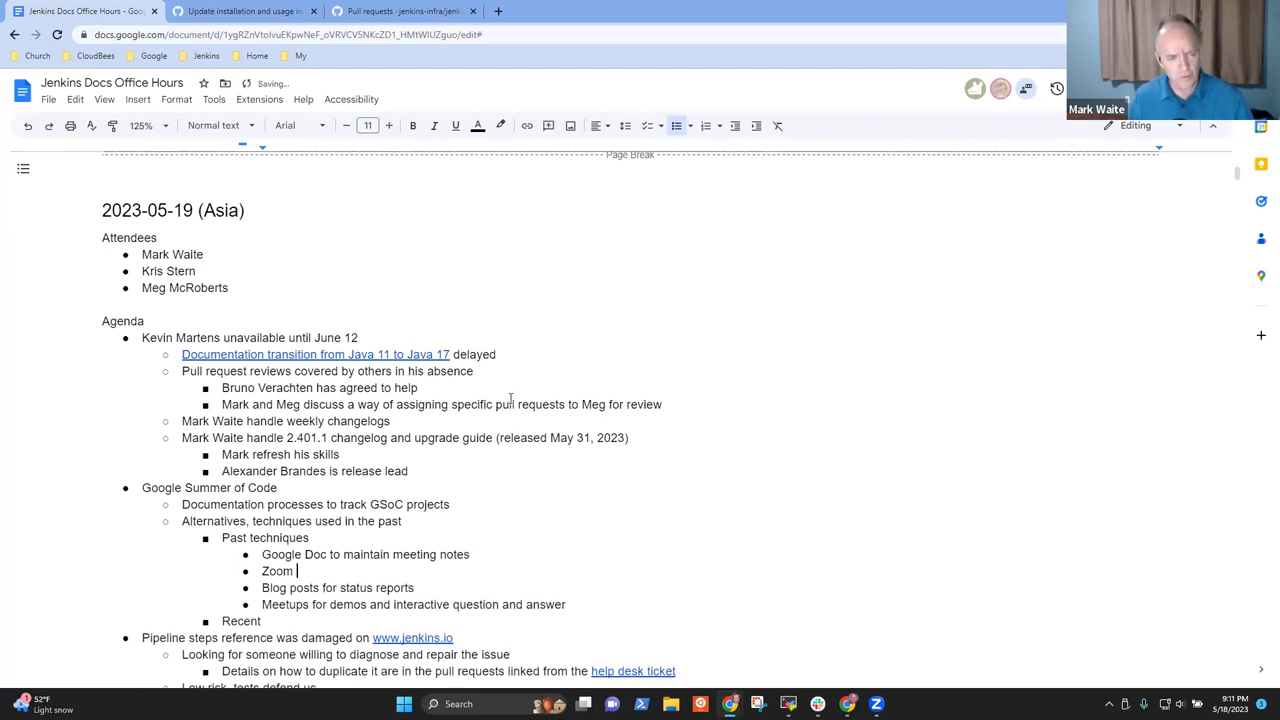
type("recordings ")
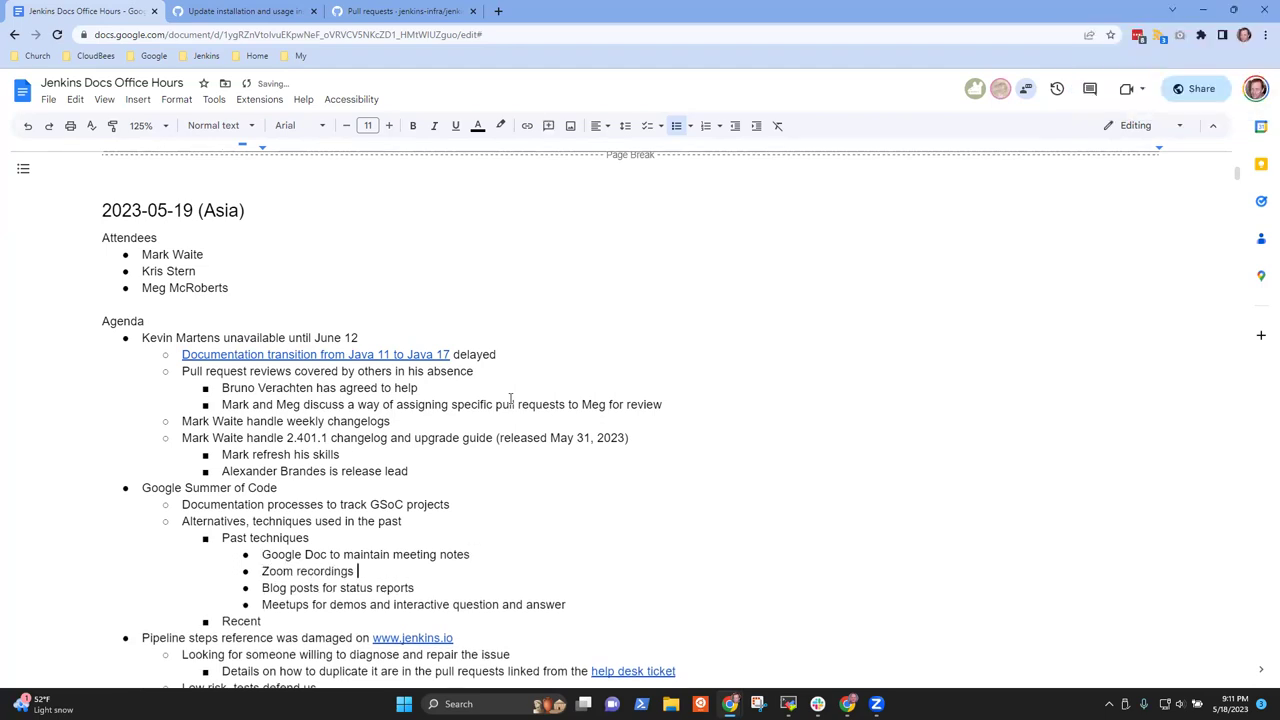
type("to capture meetings, with meet")
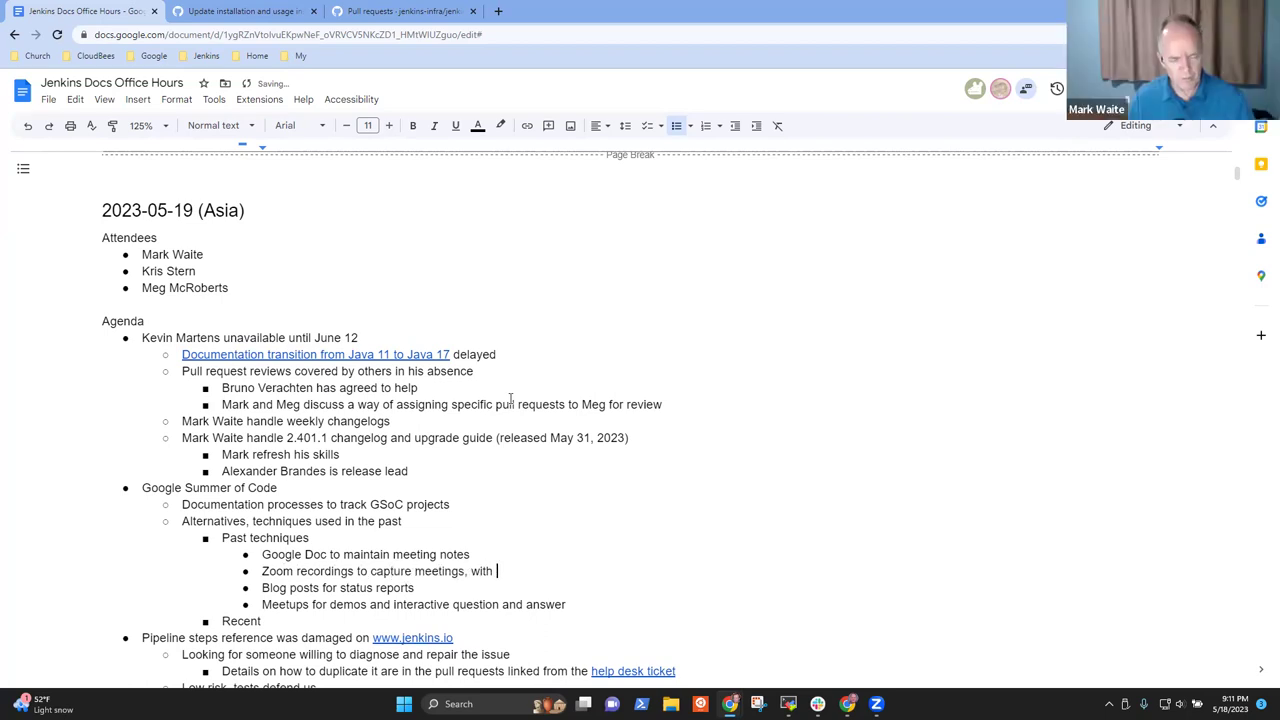
key("BackSpace")
key("BackSpace")
key("BackSpace")
key("BackSpace")
type("notes anre")
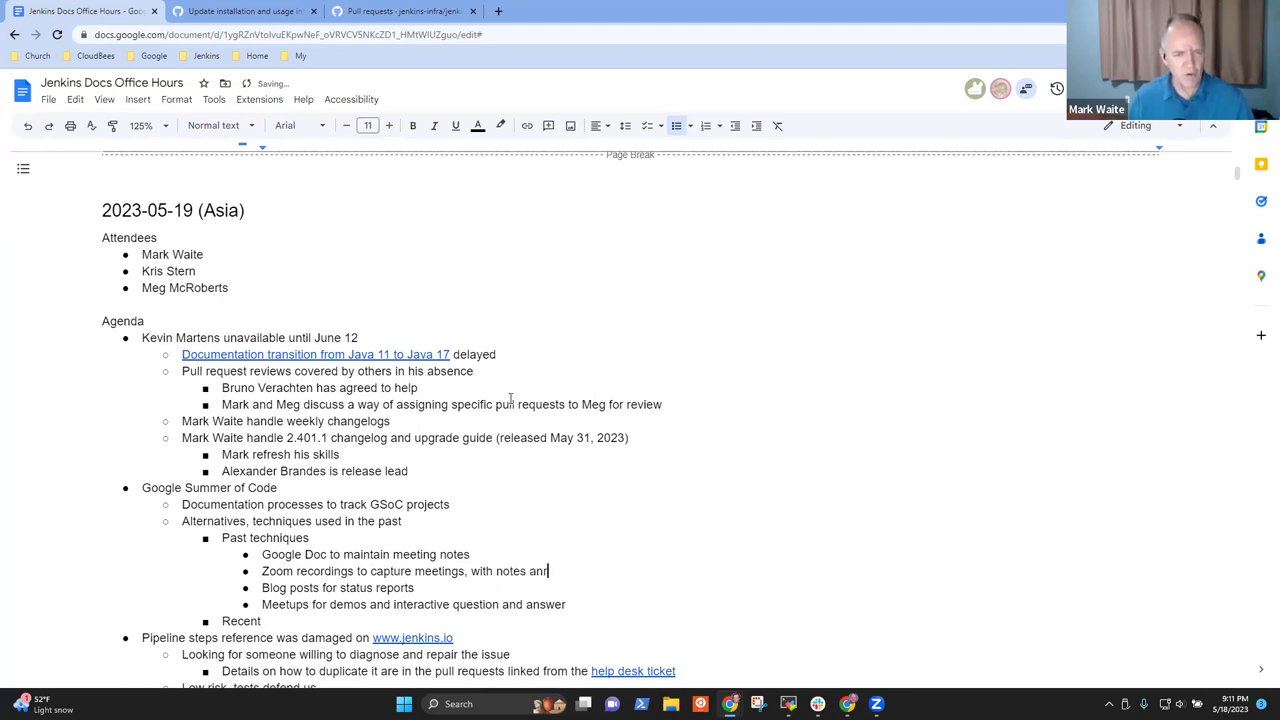
key("BackSpace")
key("BackSpace")
key("BackSpace")
type("d re")
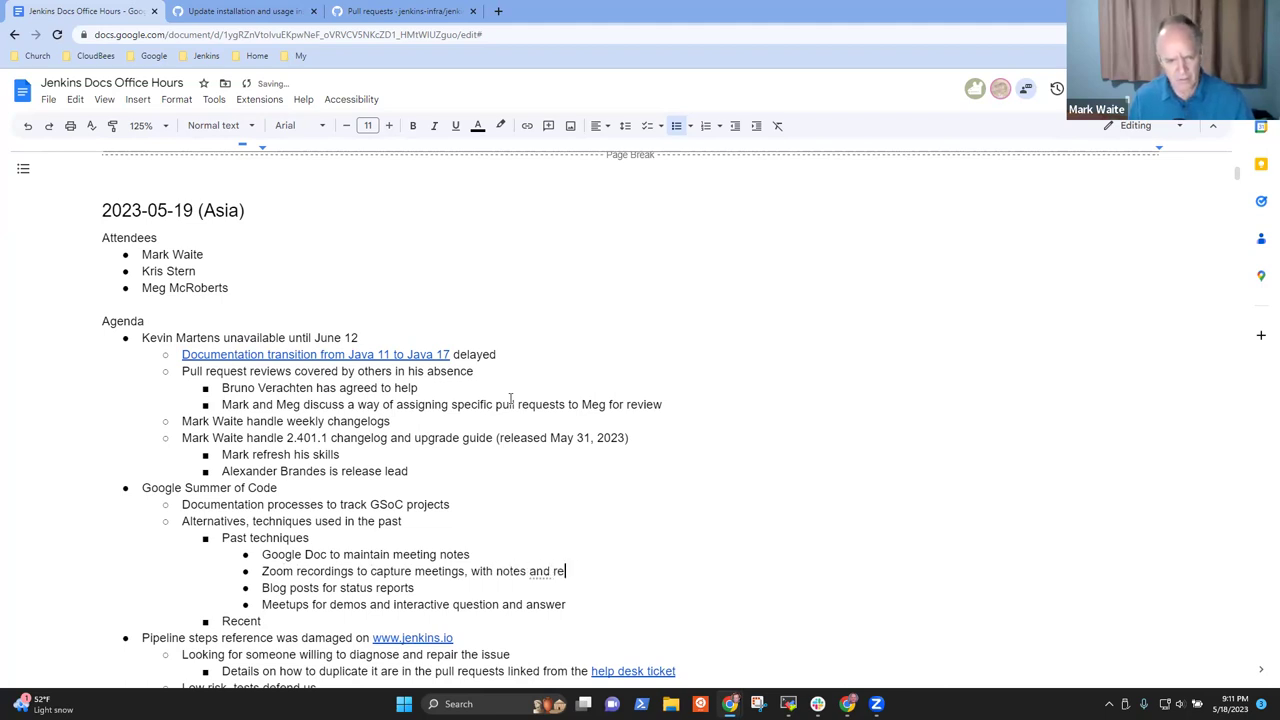
type("cording posted ")
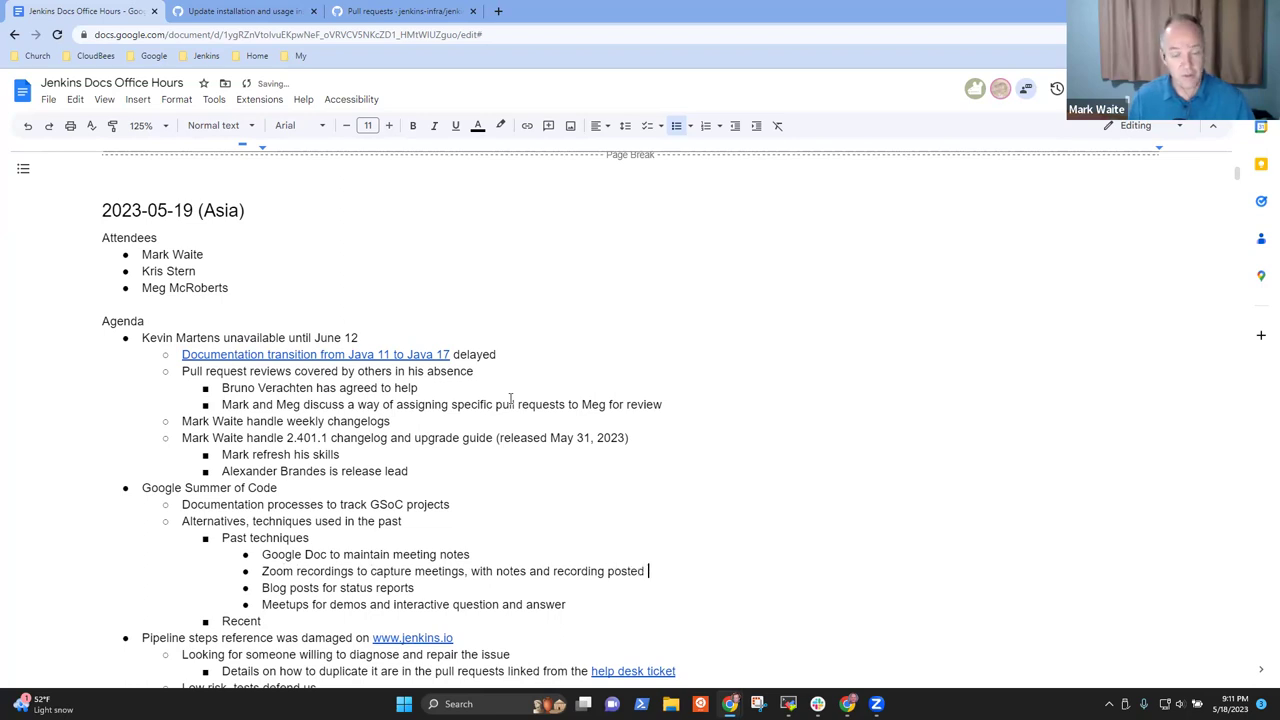
type("to commui=")
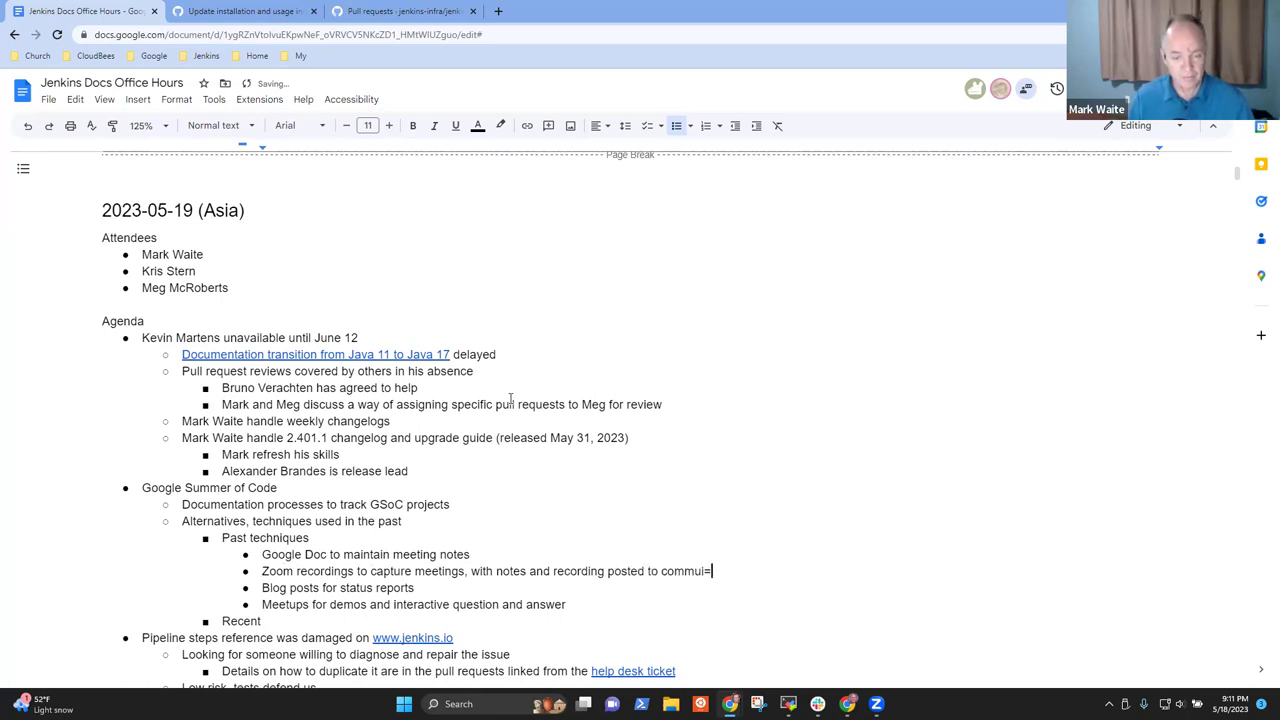
key("BackSpace")
type("nity.jenkins.io")
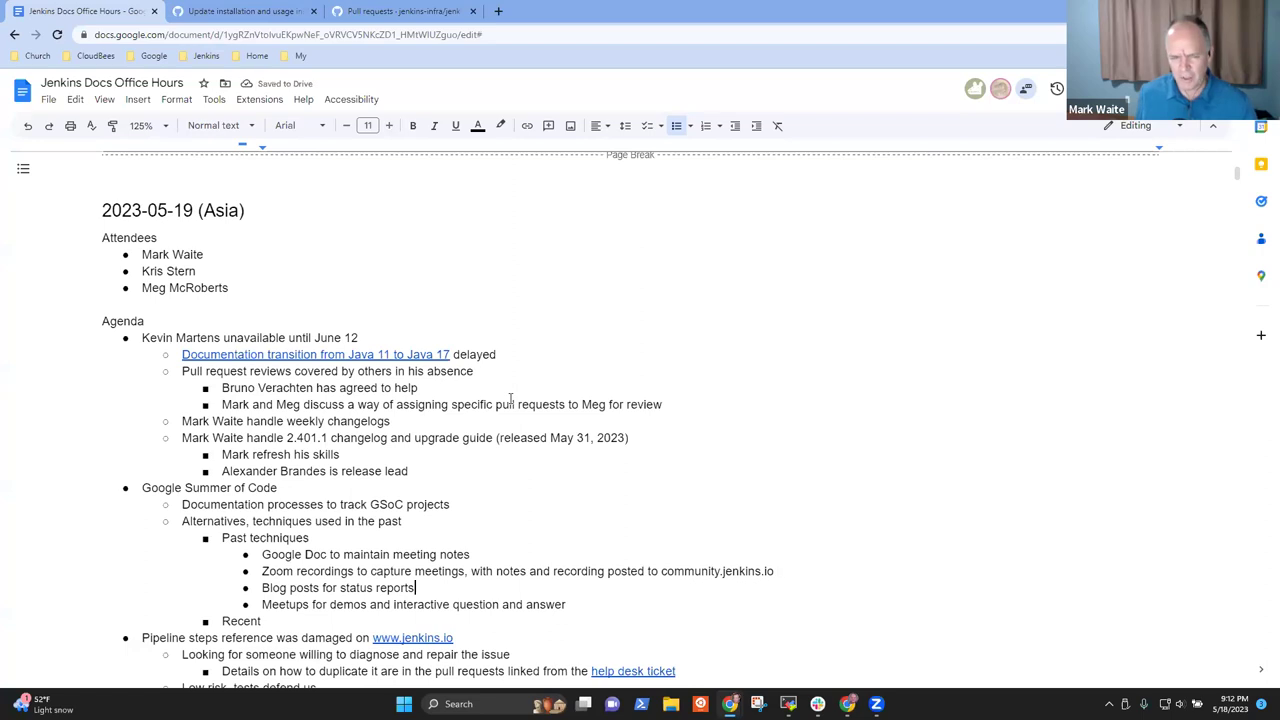
key("Down")
key("Down")
key("Down")
key("Down")
key("Down")
key("Down")
key("Down")
key("Up")
key("Up")
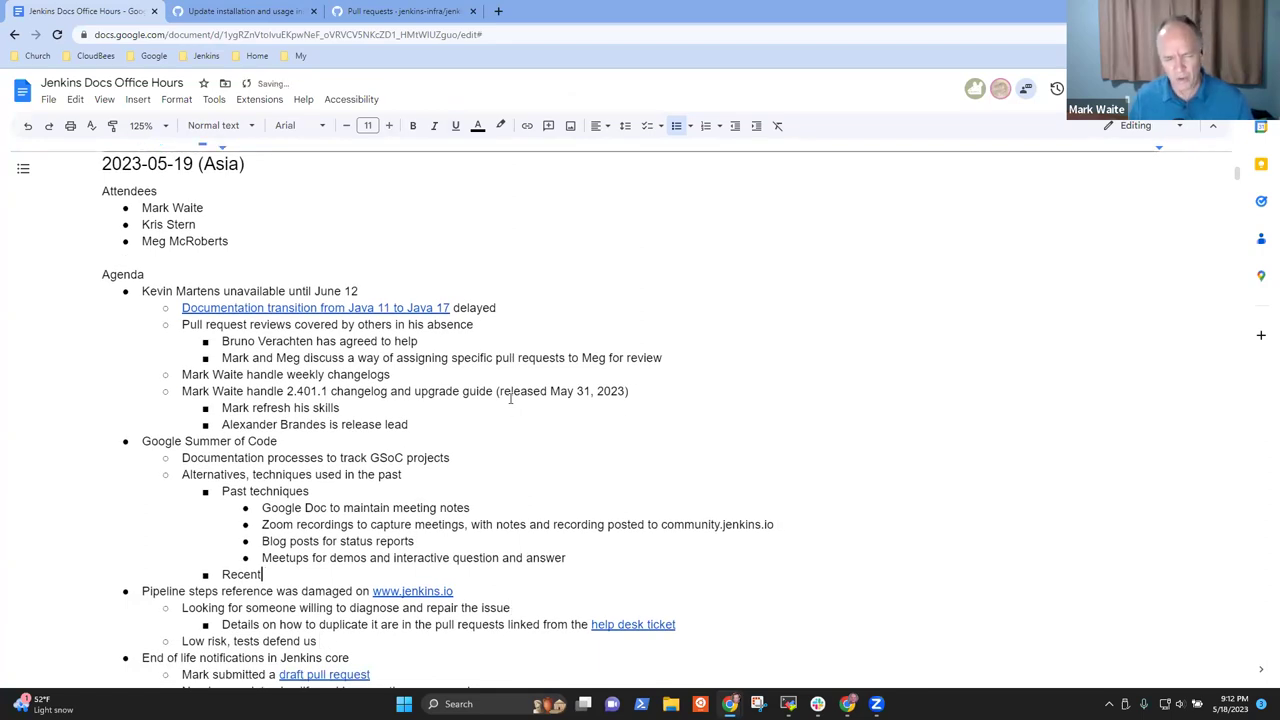
Step: Copy the Google Doc meeting notes line into a new indented bullet under Recent
key("Return")
key("Tab")
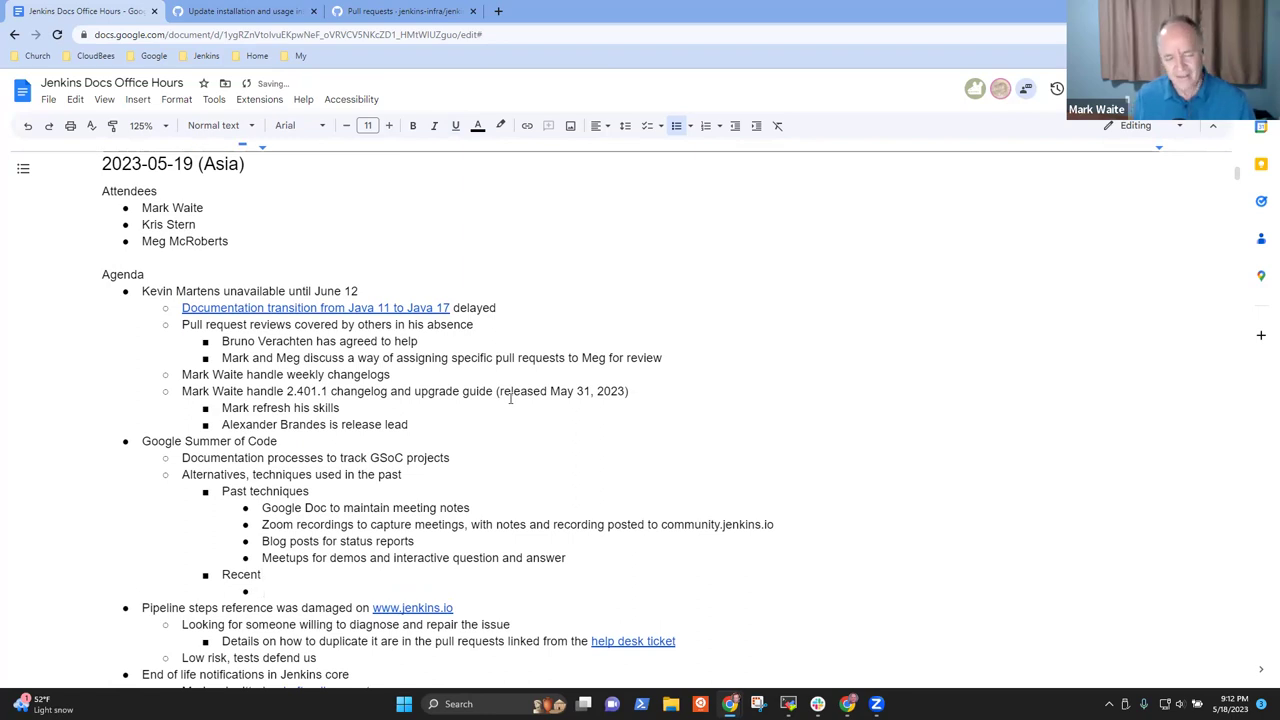
key("Up")
key("Up")
key("Up")
key("Up")
key("Up")
key("shift+End")
key("ctrl+c")
key("Down")
key("Down")
key("Down")
key("Down")
key("Down")
key("ctrl+v")
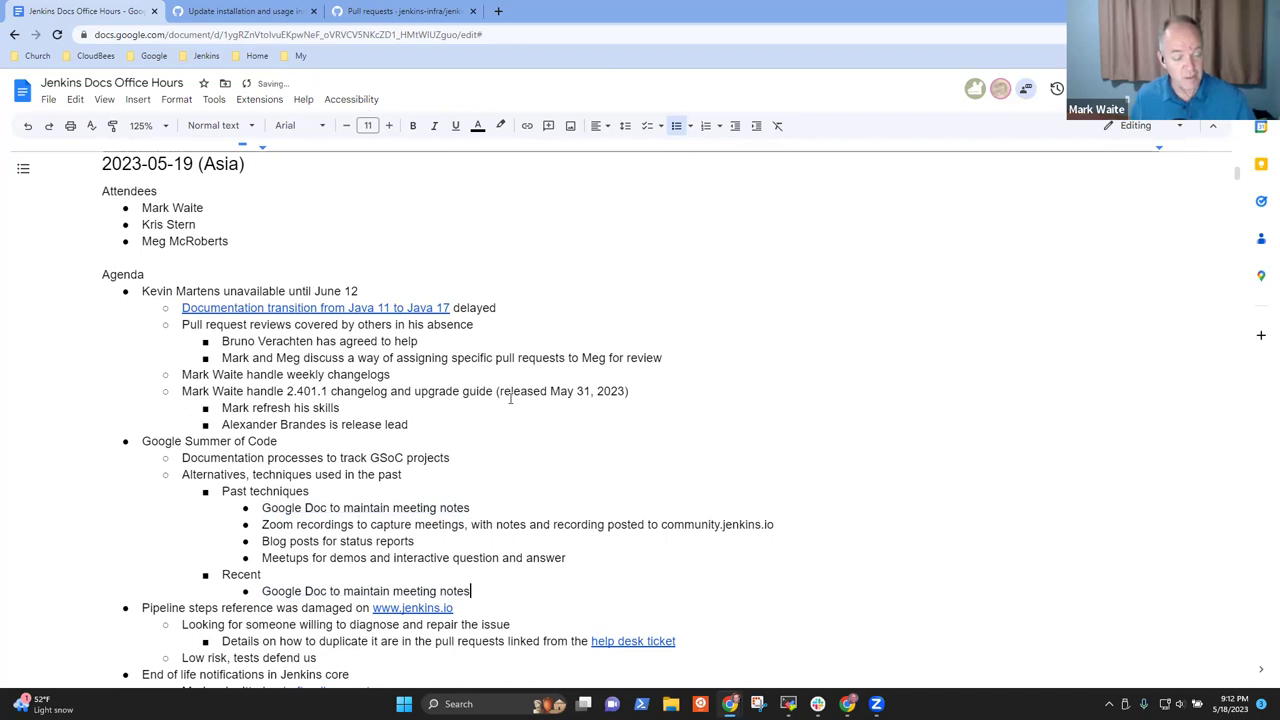
Step: Add a Google Meet bullet: capture meetings, recording without upload to YouTube
key("Return")
type("Google ")
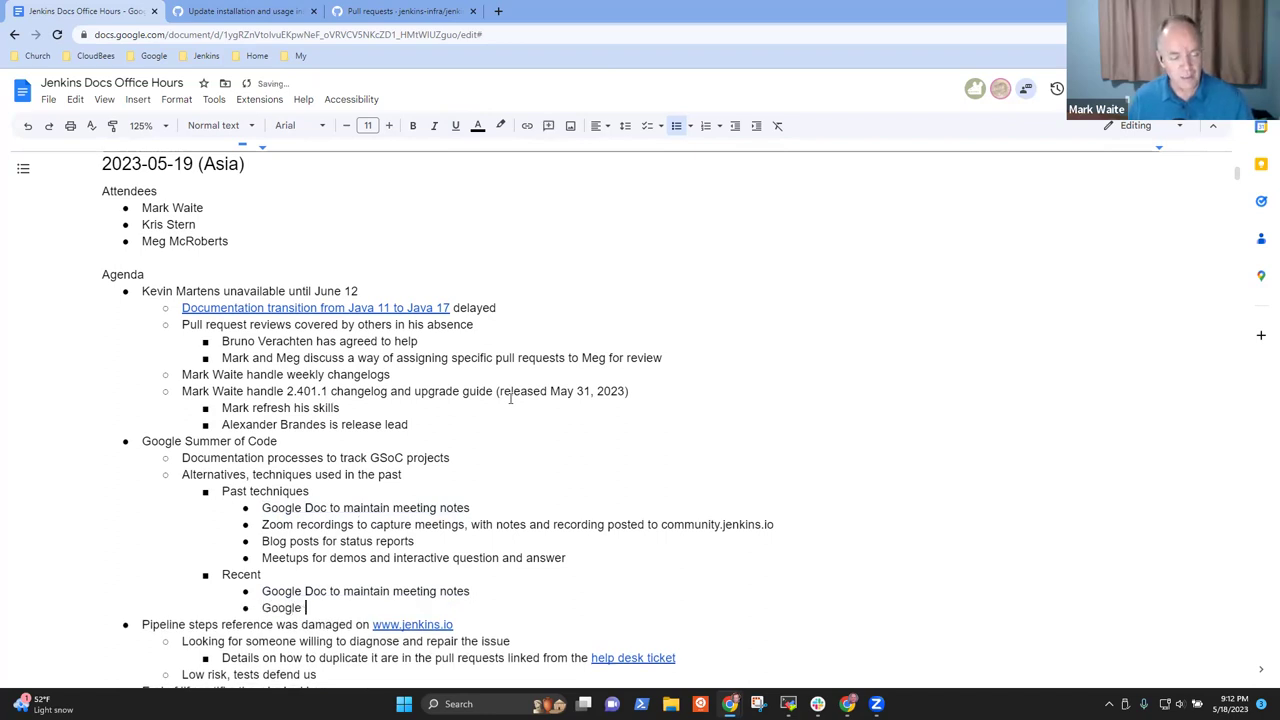
type("Meet to")
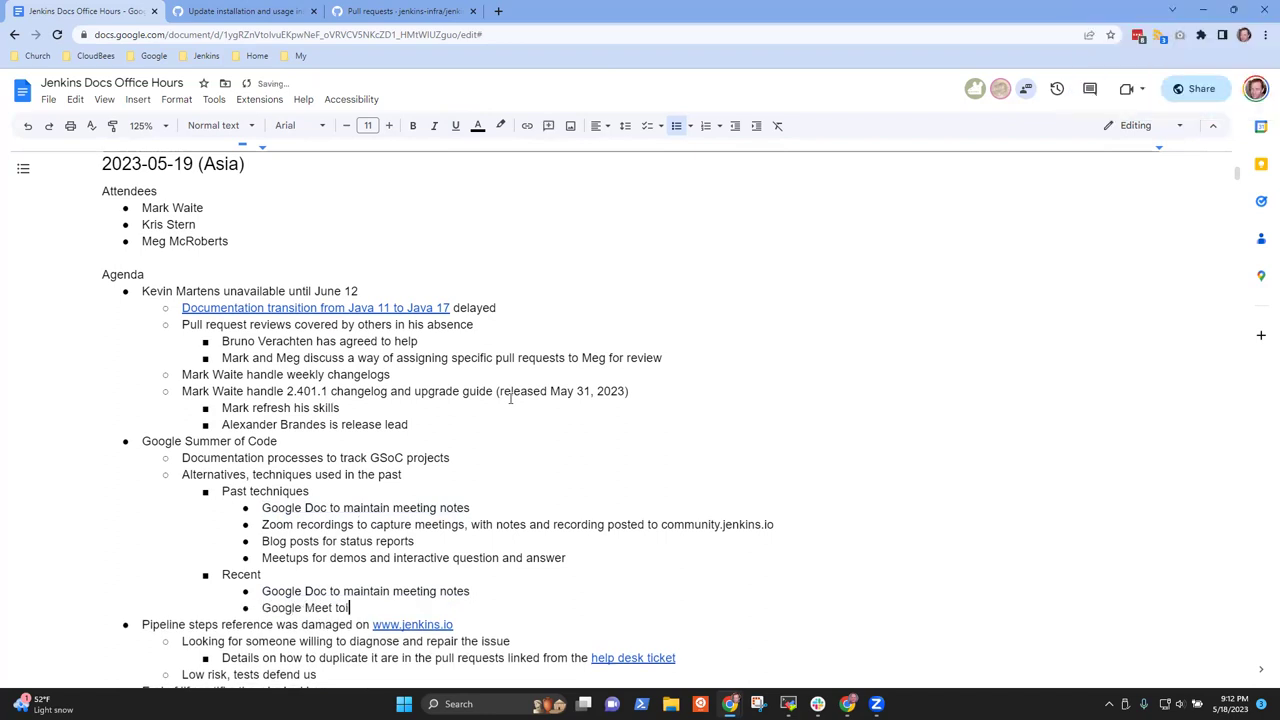
type("i")
key("BackSpace")
type("capt")
key("BackSpace")
key("BackSpace")
key("BackSpace")
type("apture ")
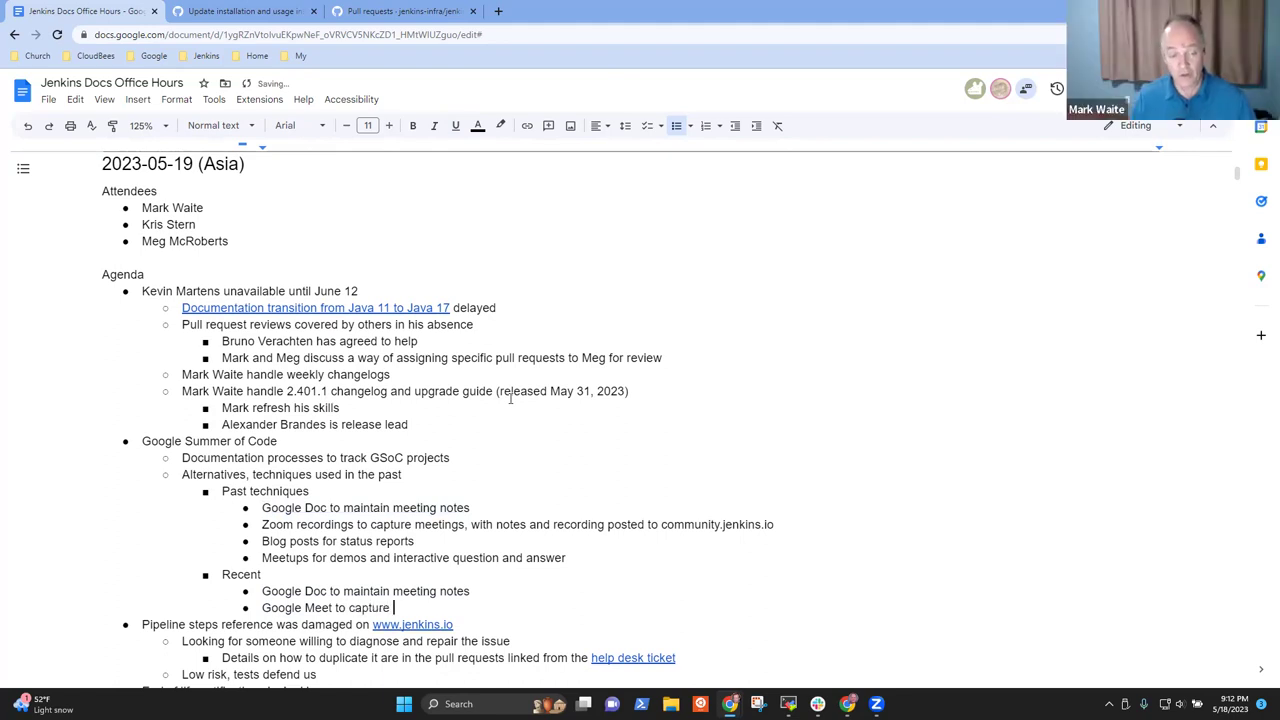
type("meetings, ")
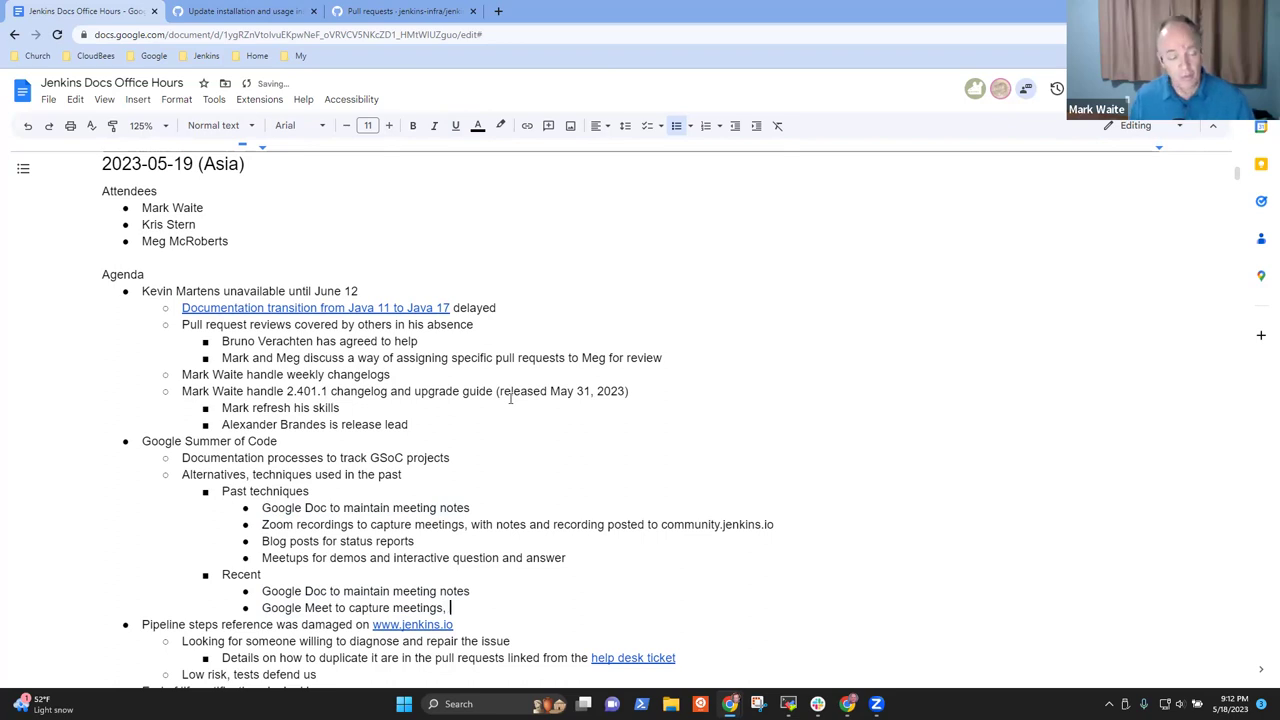
type("recording ")
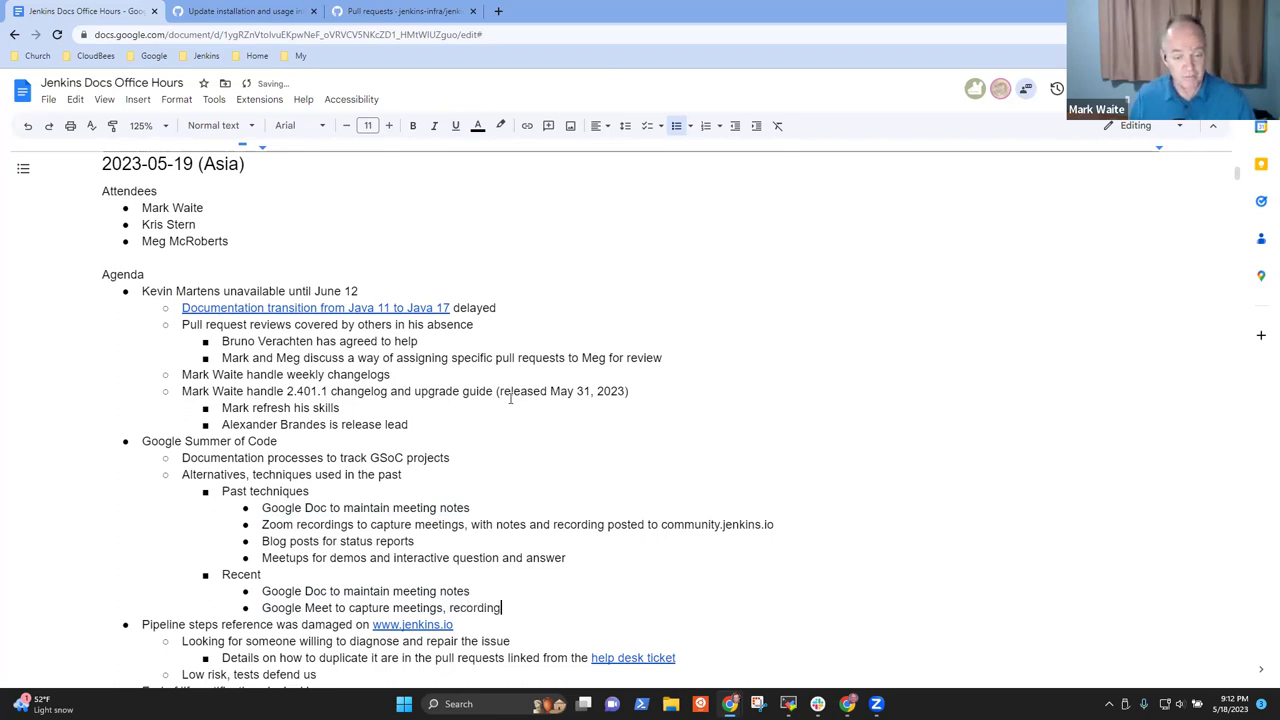
type("is immediately")
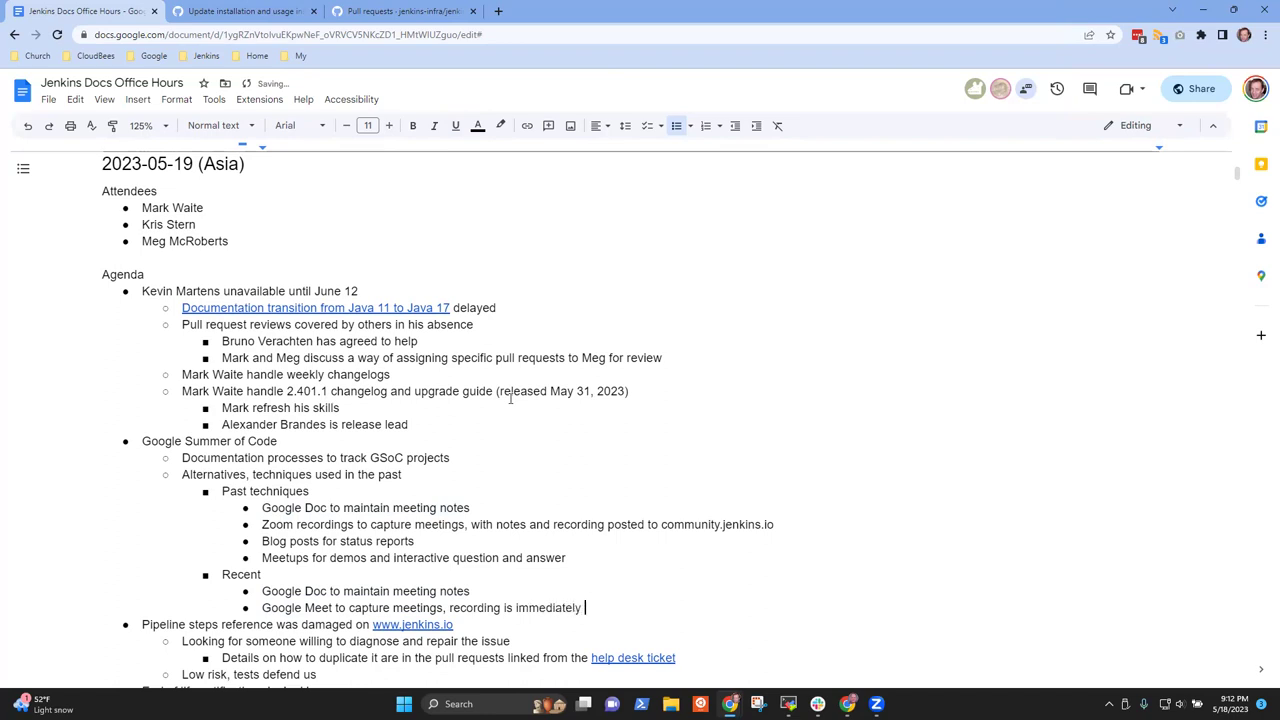
type("available t")
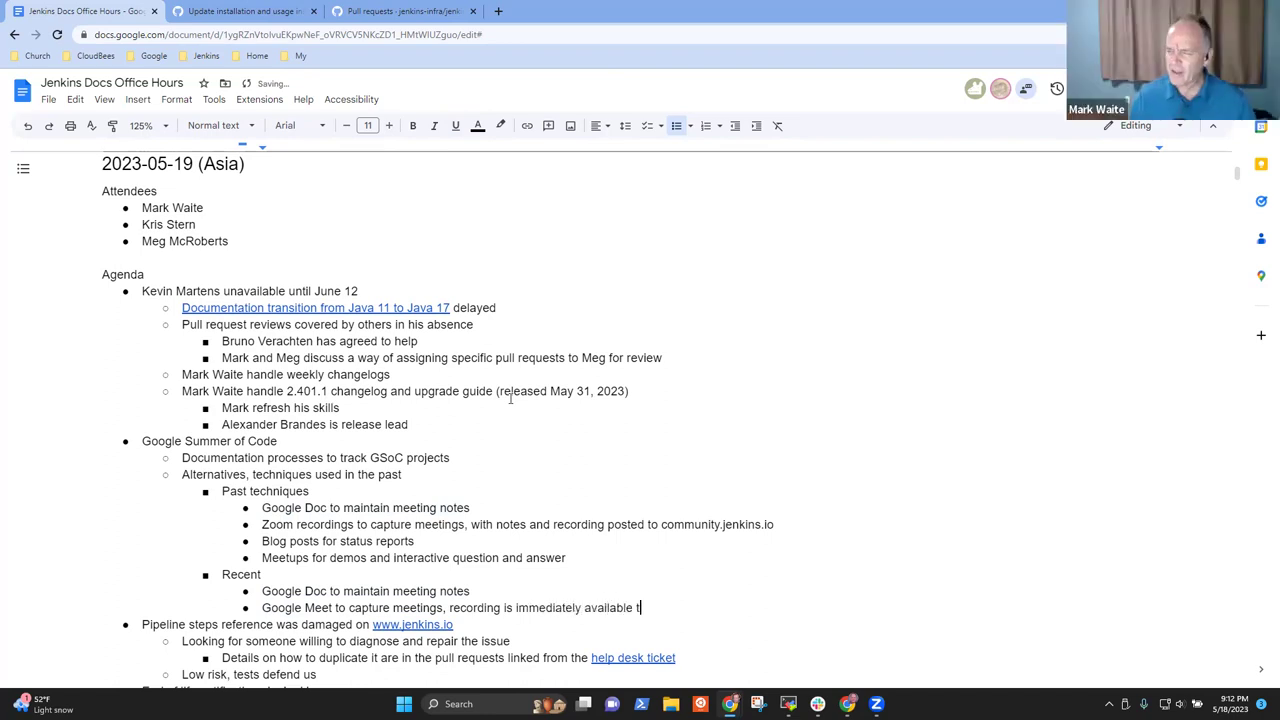
type("o")
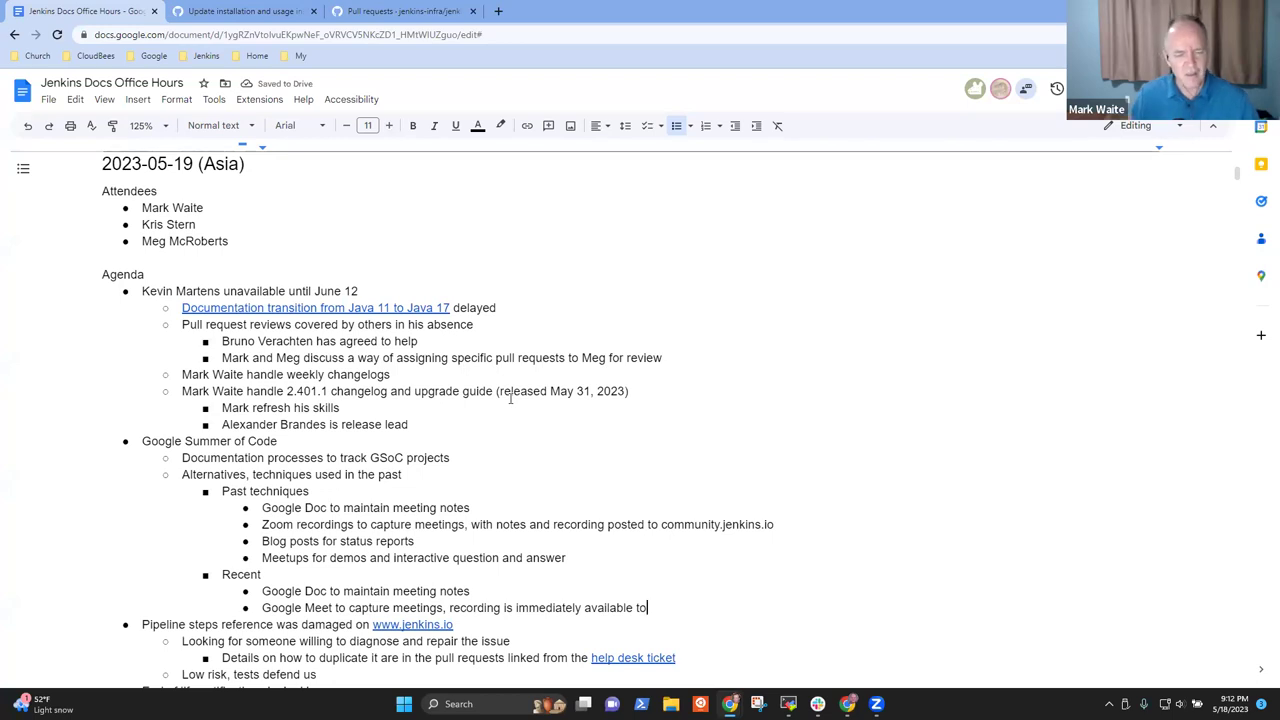
key("BackSpace")
key("BackSpace")
key("ctrl+BackSpace")
type("without upload to YouTube")
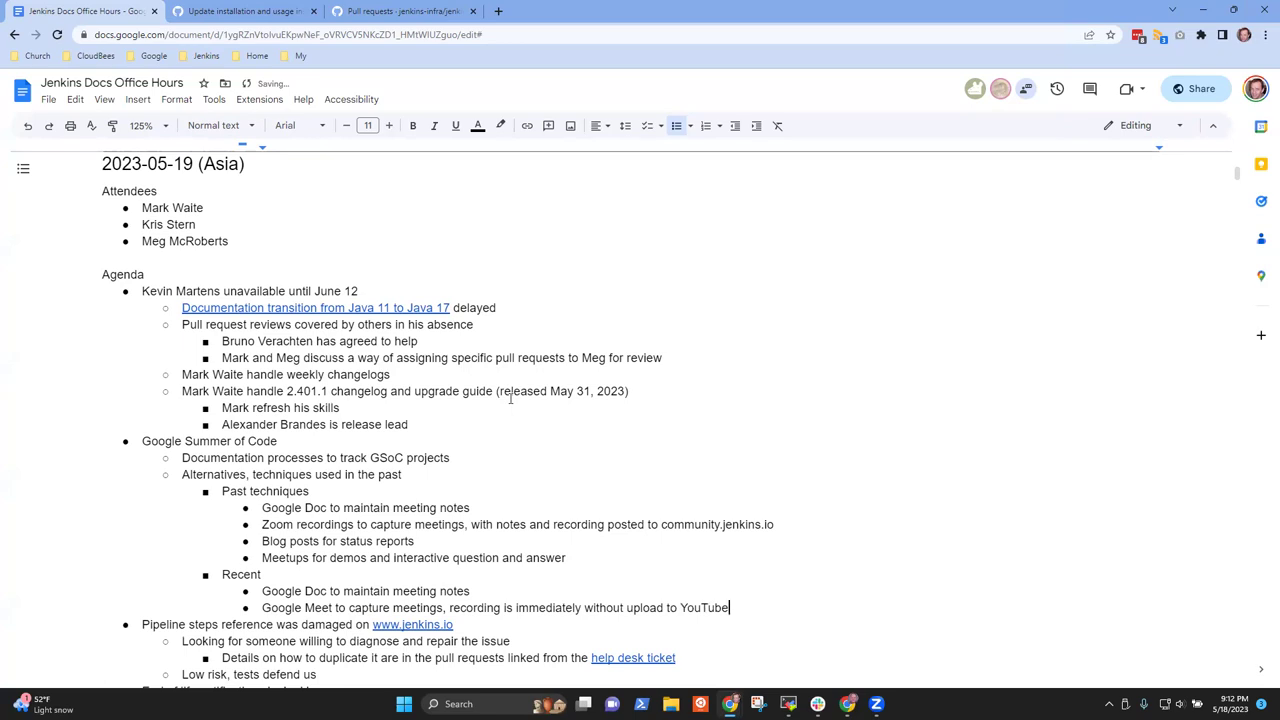
type(" (")
key("BackSpace")
key("BackSpace")
Step: Add the sub-bullet 'Negative, no copy on YouTube' under the Google Meet item
key("Return")
key("Tab")
type("Negative, ")
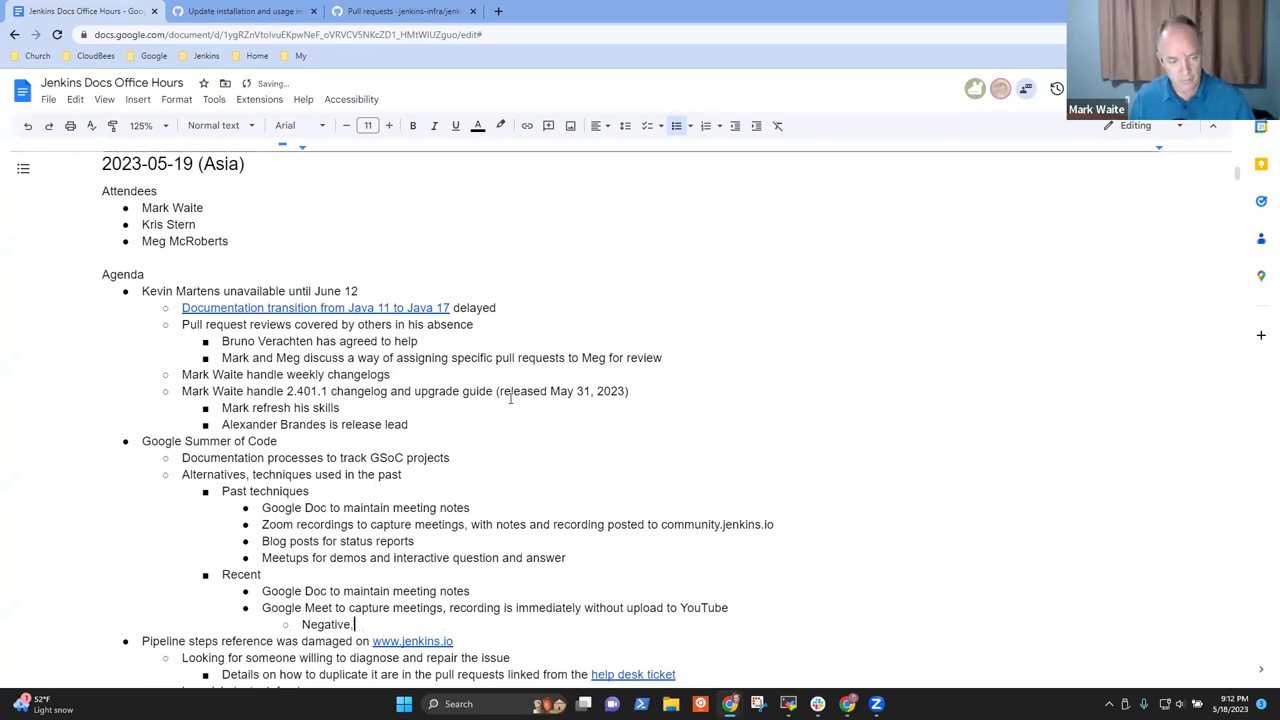
type("no copy on")
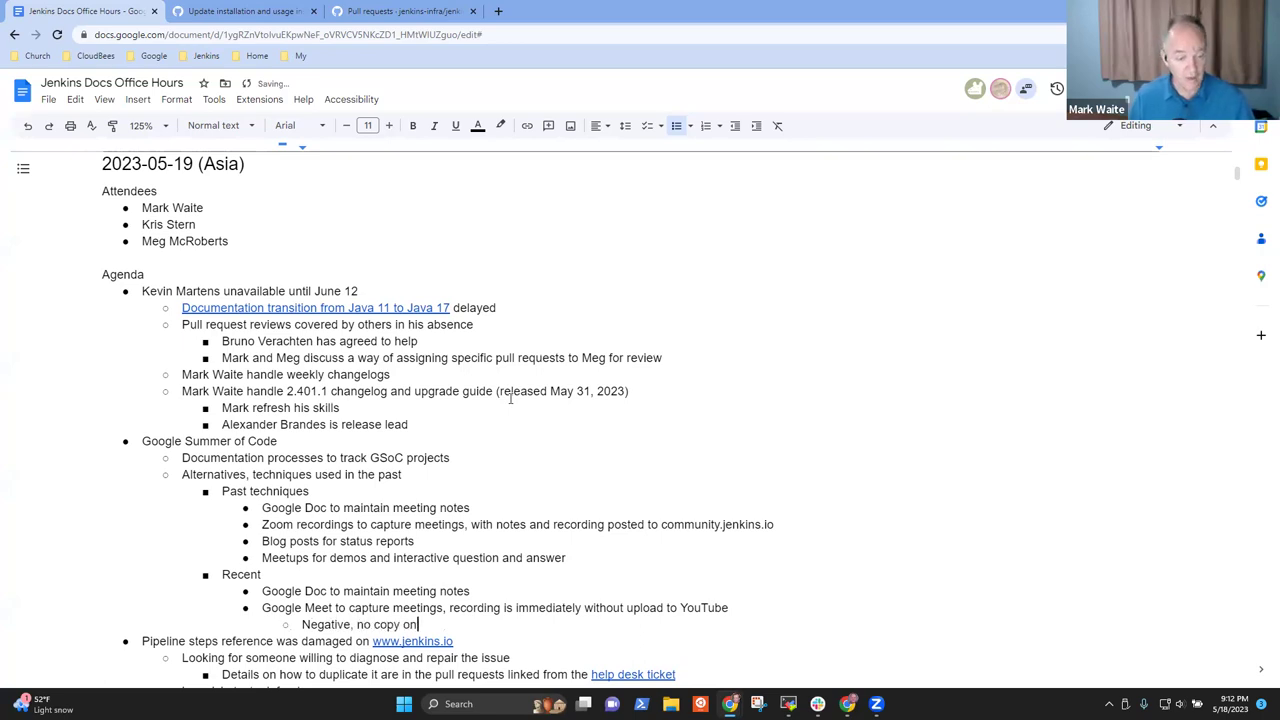
type(" YouTu")
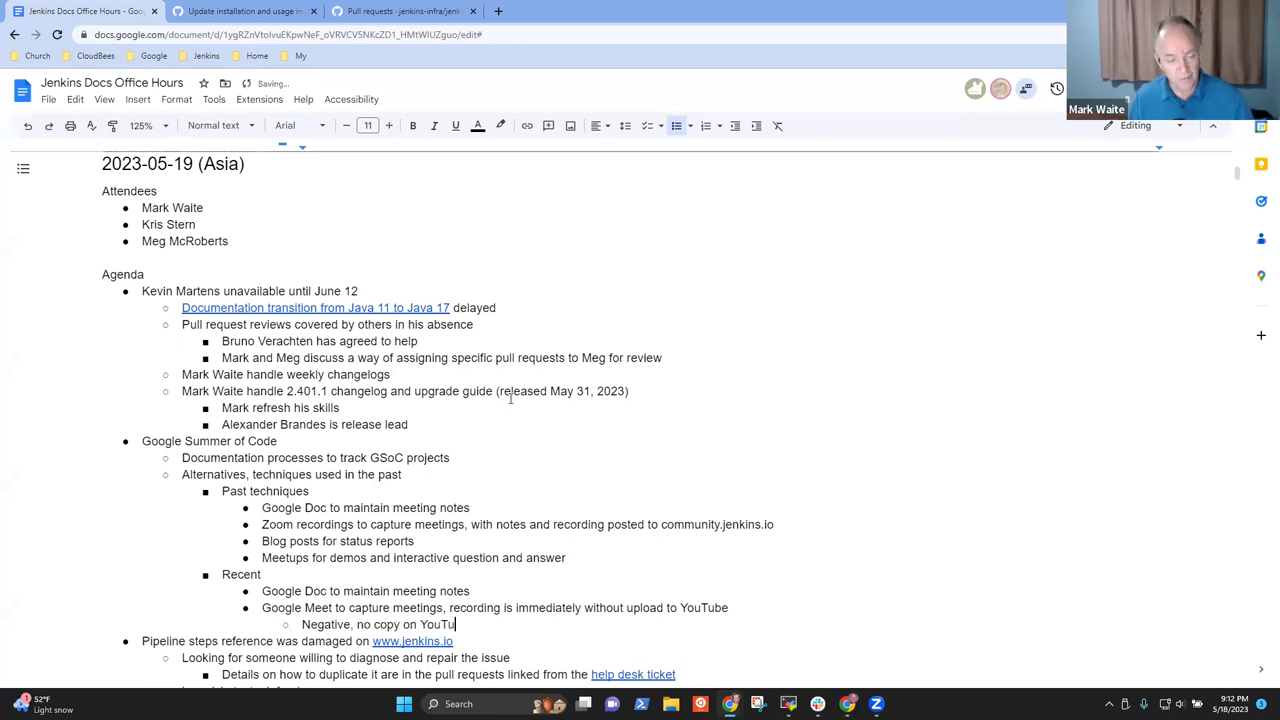
type("be")
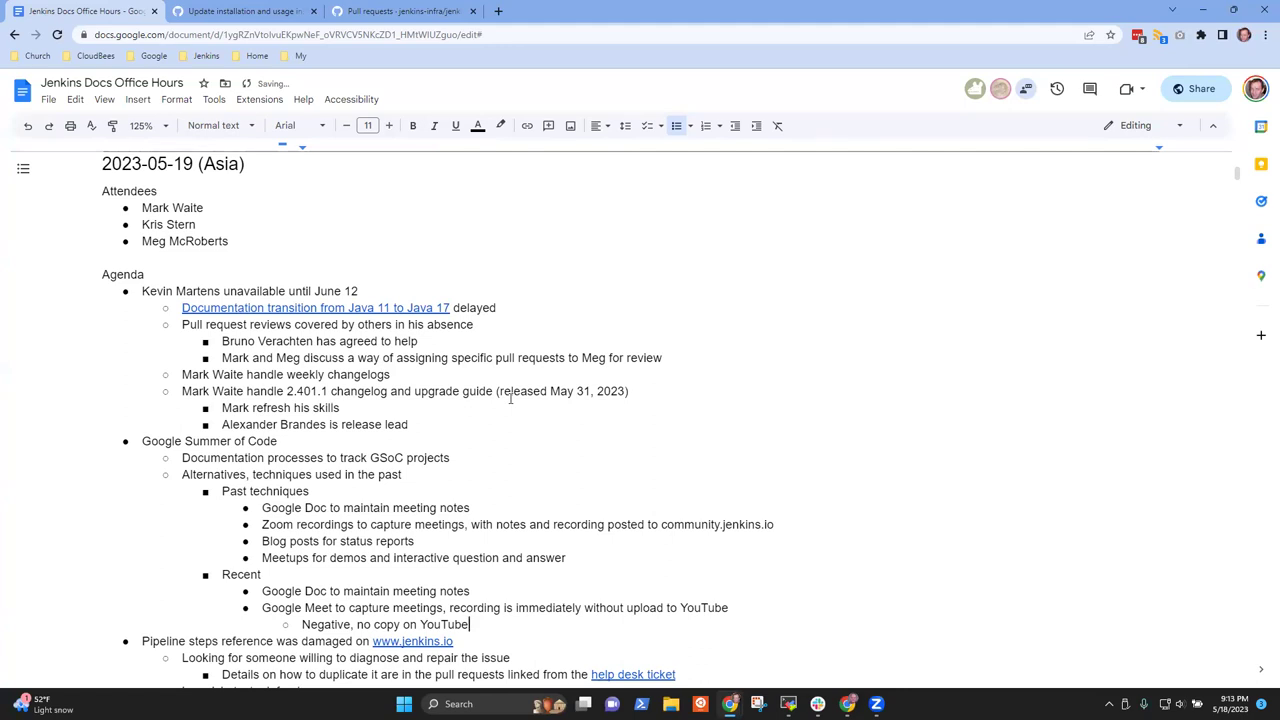
Step: Add an outdented bullet 'Community bonding is in progress'
key("Return")
key("shift+Tab")
key("shift+Tab")
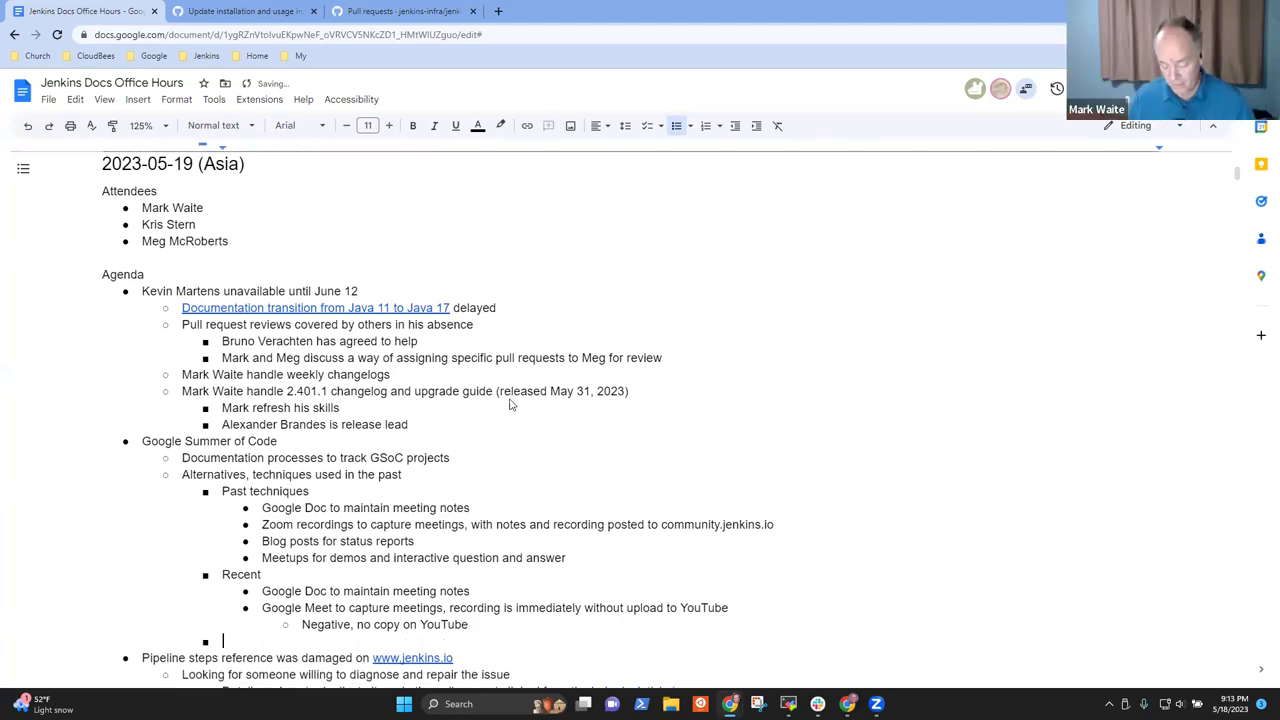
type("Community")
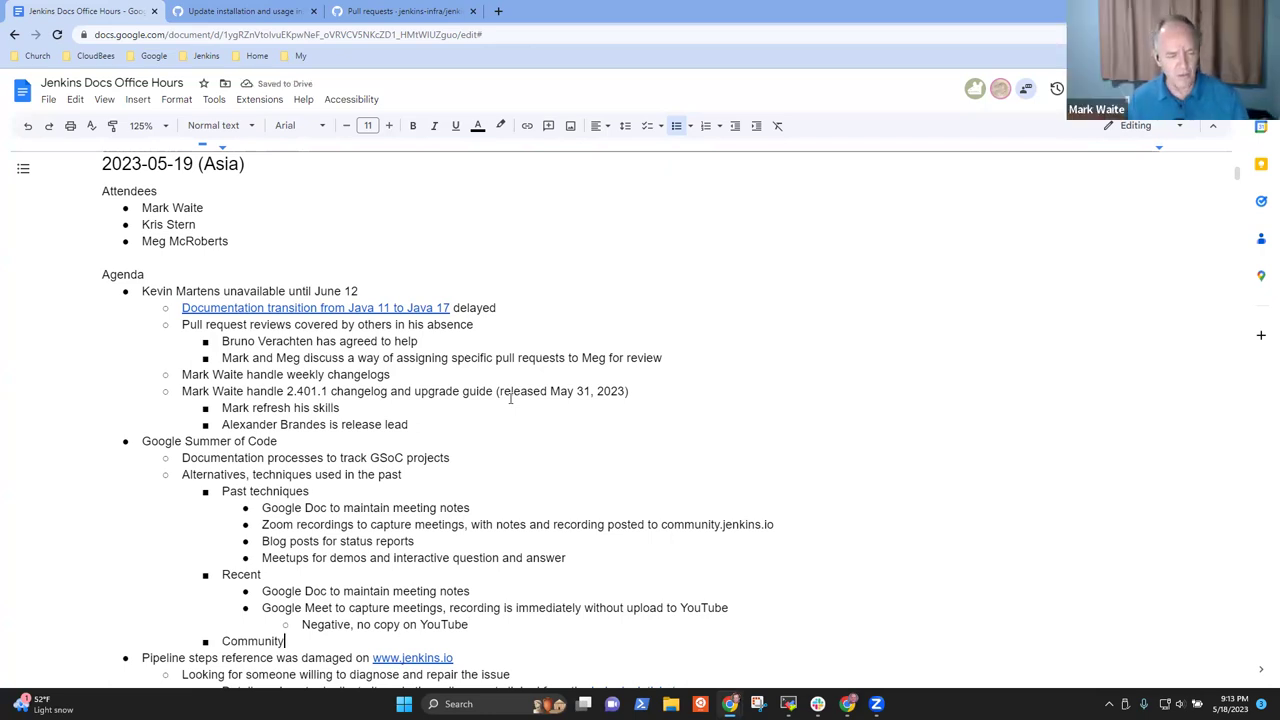
type("bond")
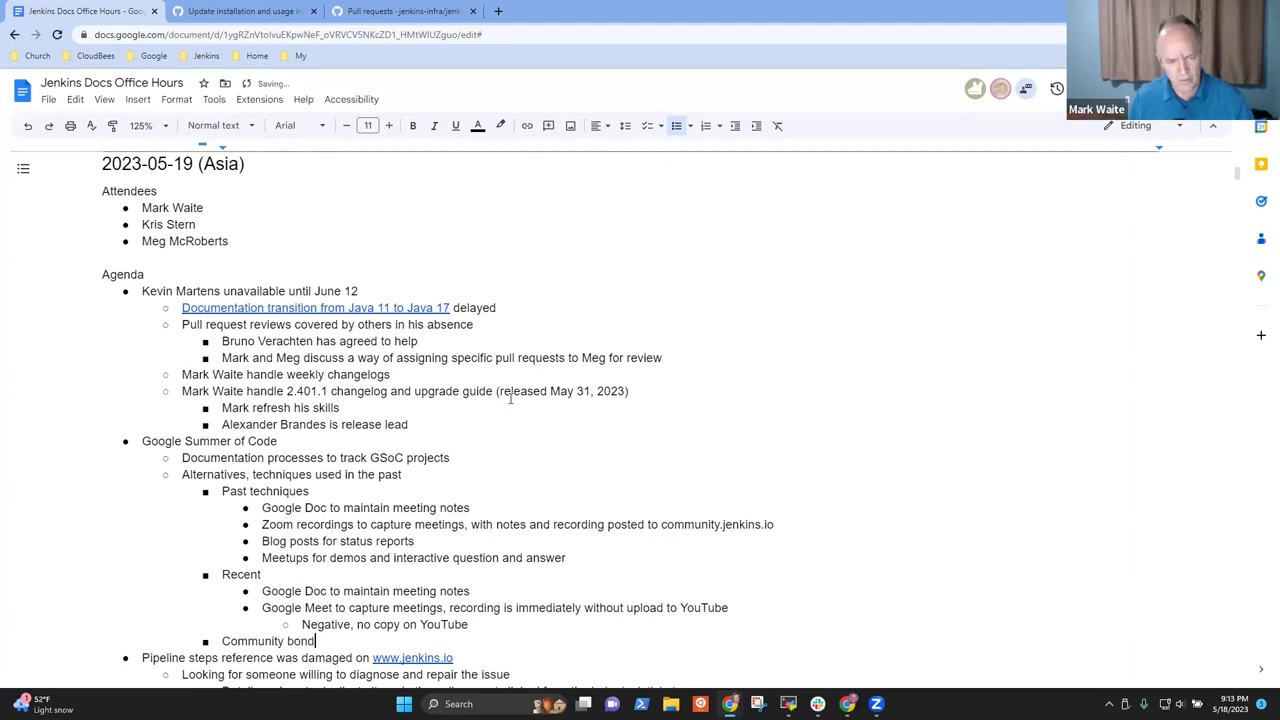
type("ing is in p")
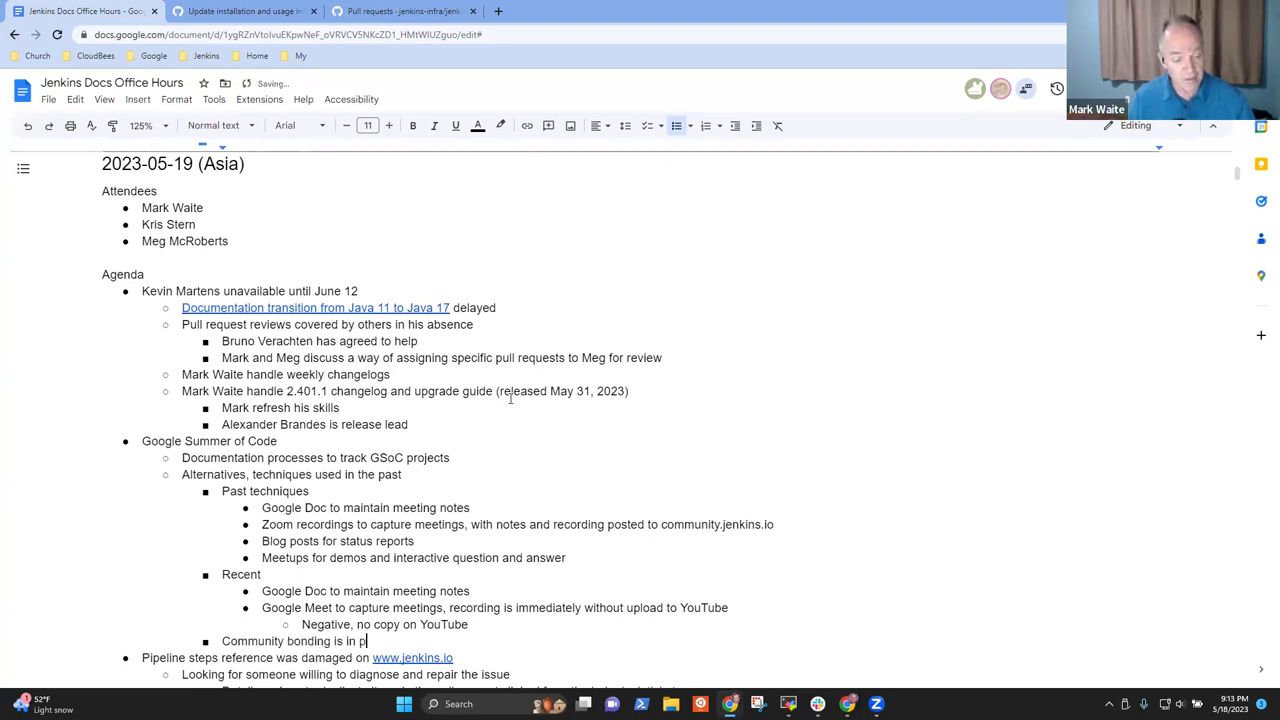
type("rogress")
Step: Nest 'Checklist provided by org admins to help with community bonding' beneath it
key("Return")
key("Tab")
type("Checklist provided the")
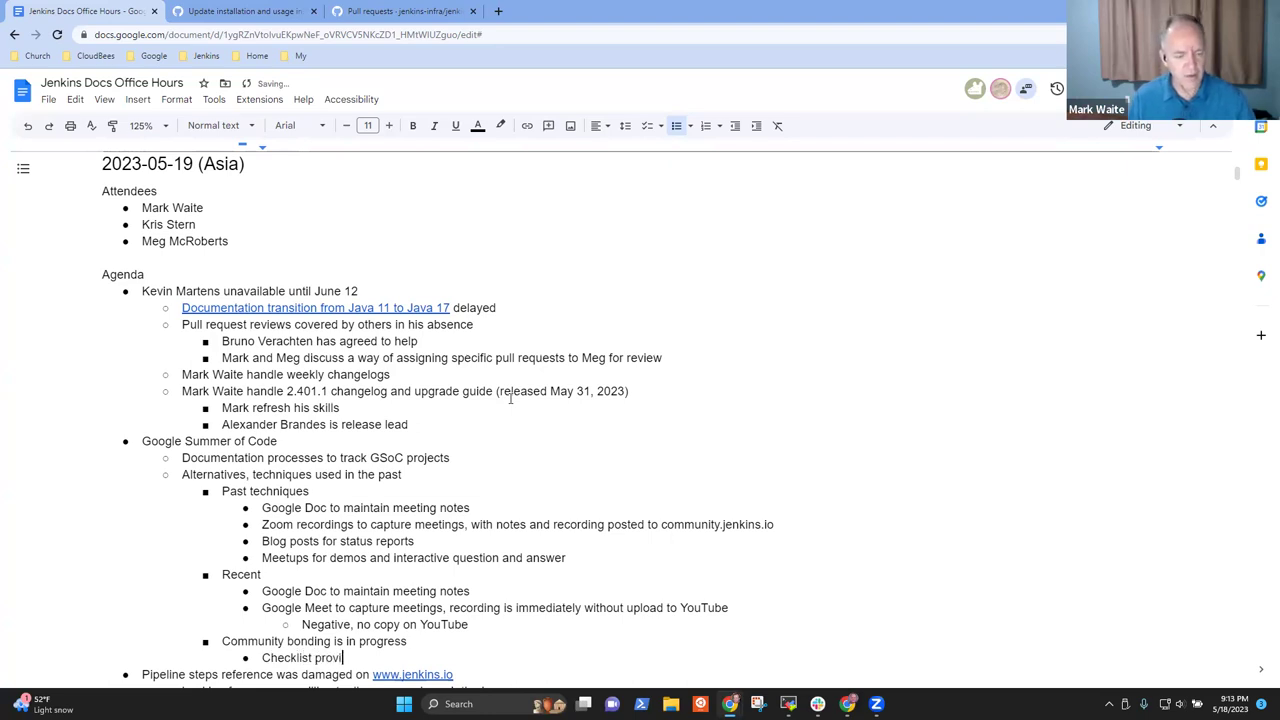
key("BackSpace")
key("BackSpace")
key("BackSpace")
key("BackSpace")
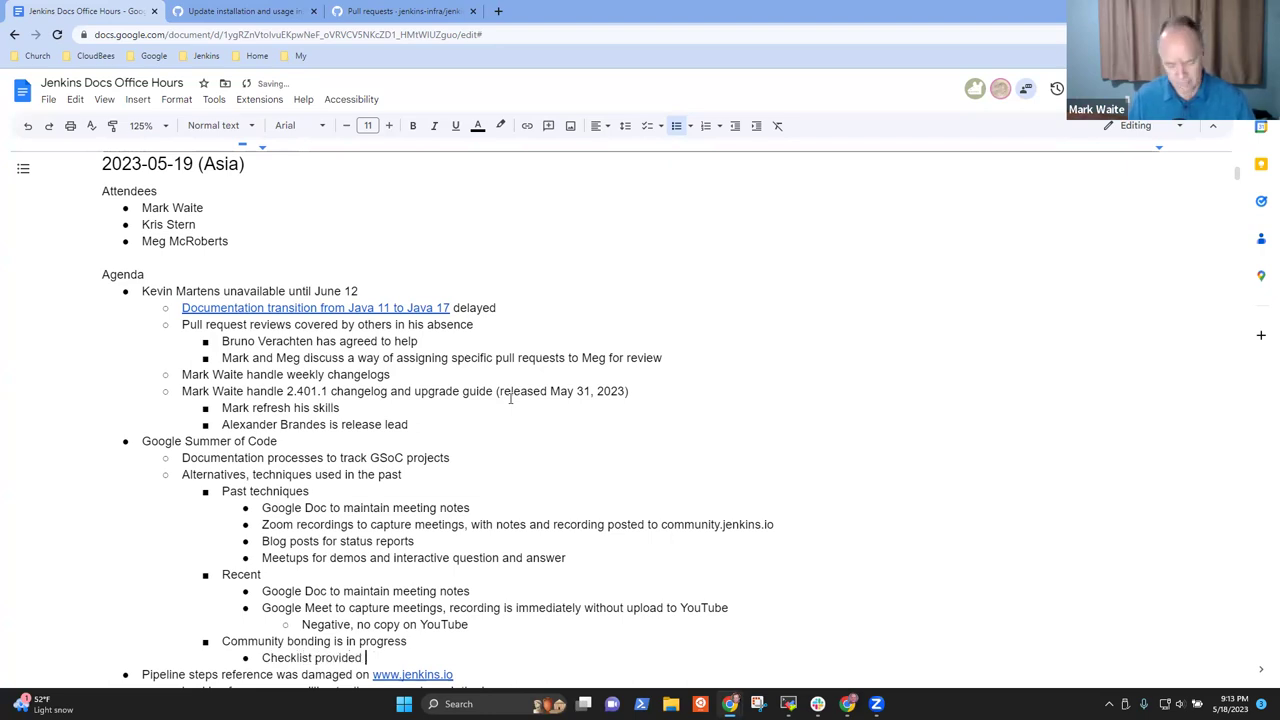
type("bty")
key("BackSpace")
key("BackSpace")
key("BackSpace")
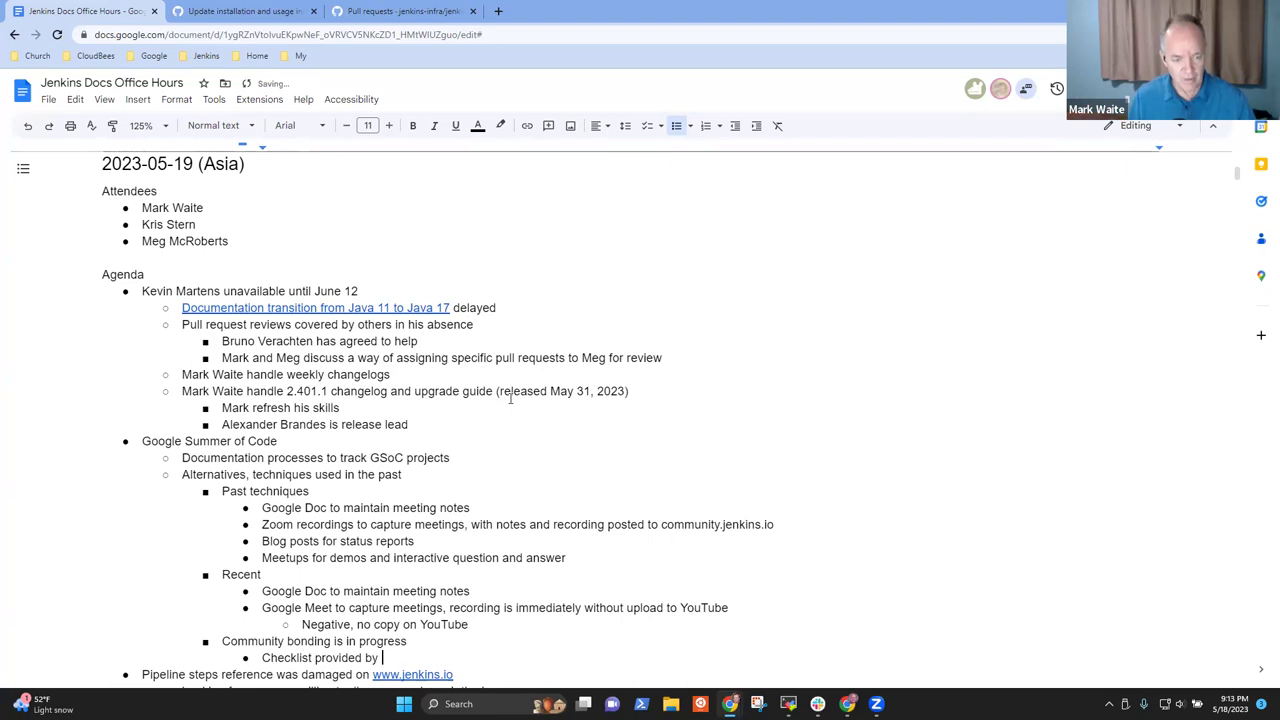
type("y org admins")
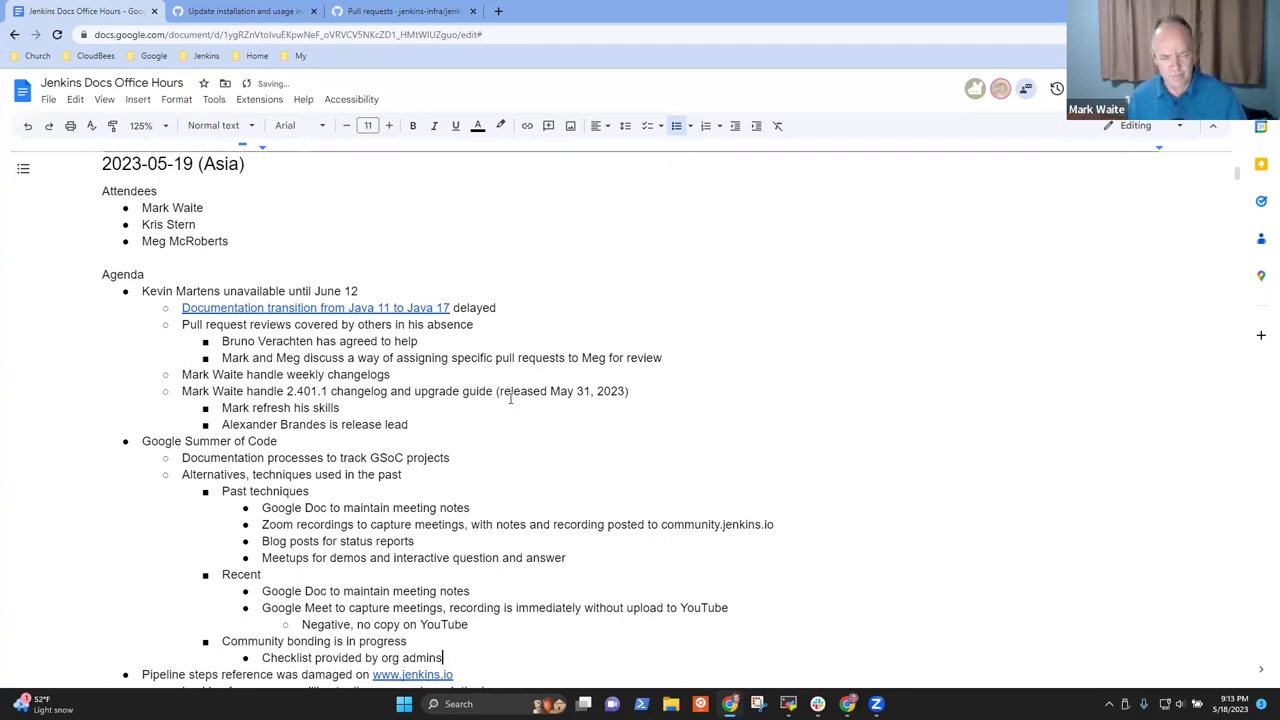
type(" to help with ")
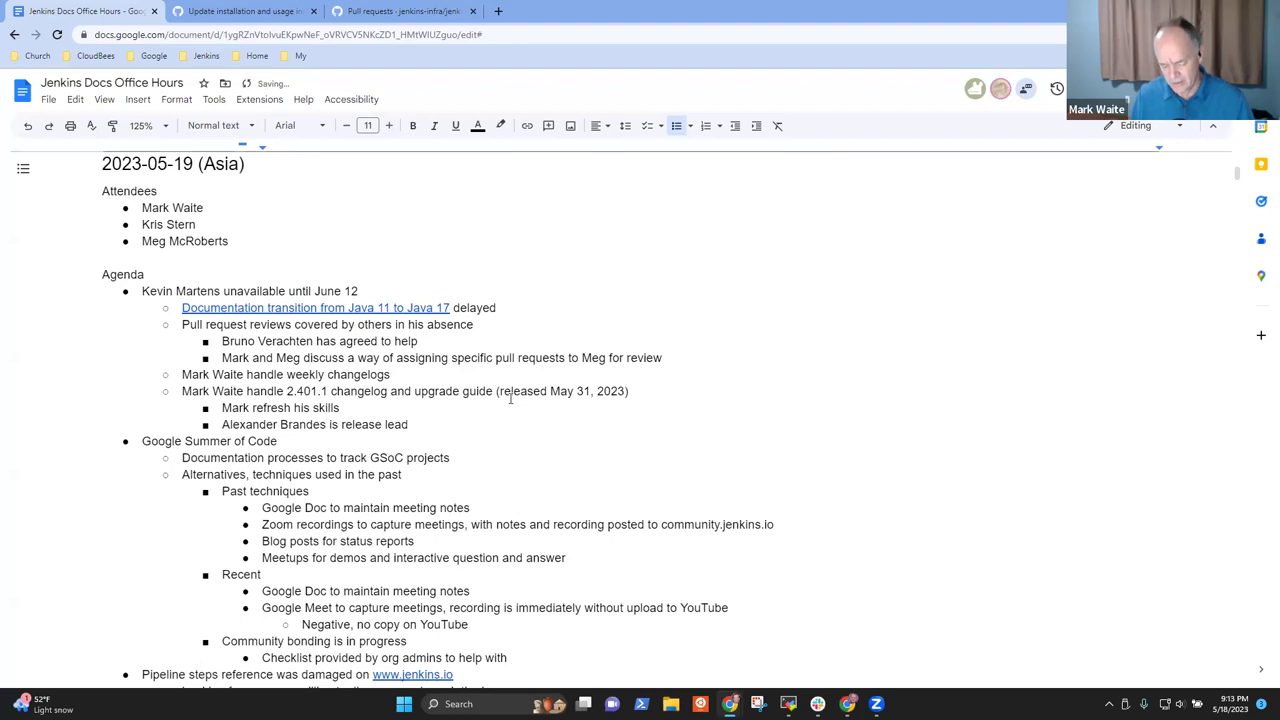
type("communit")
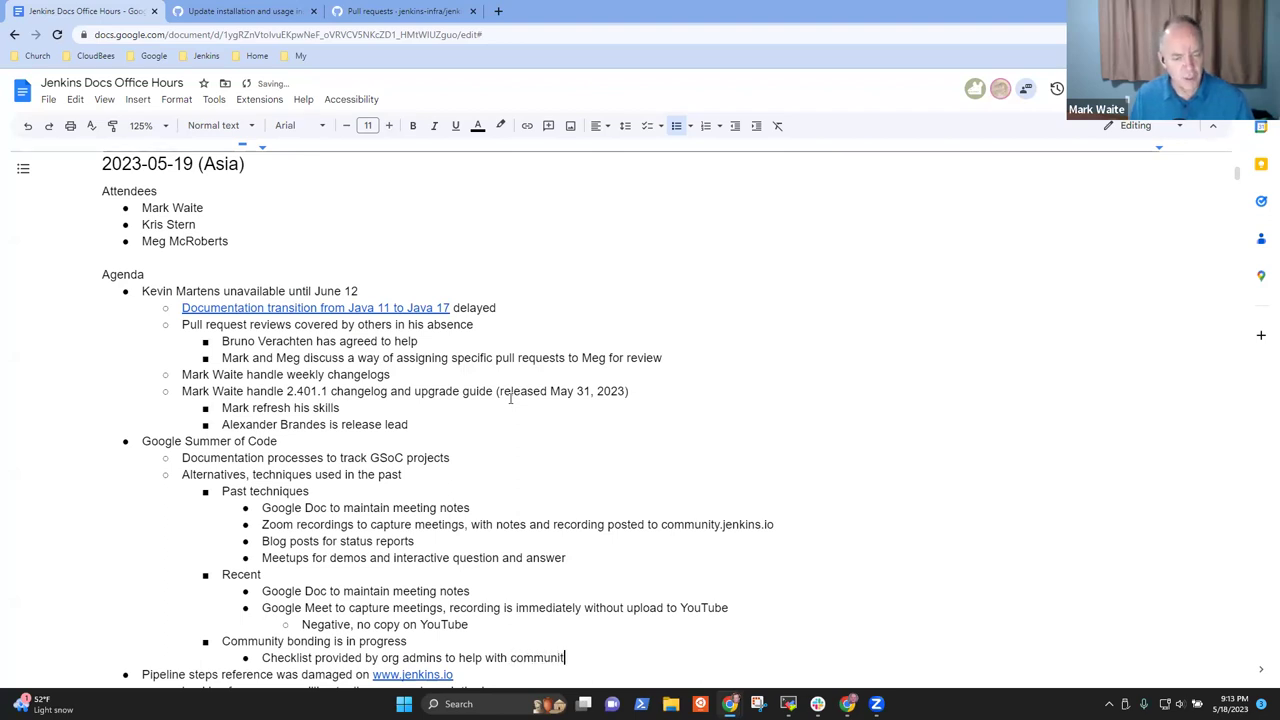
type("y bond")
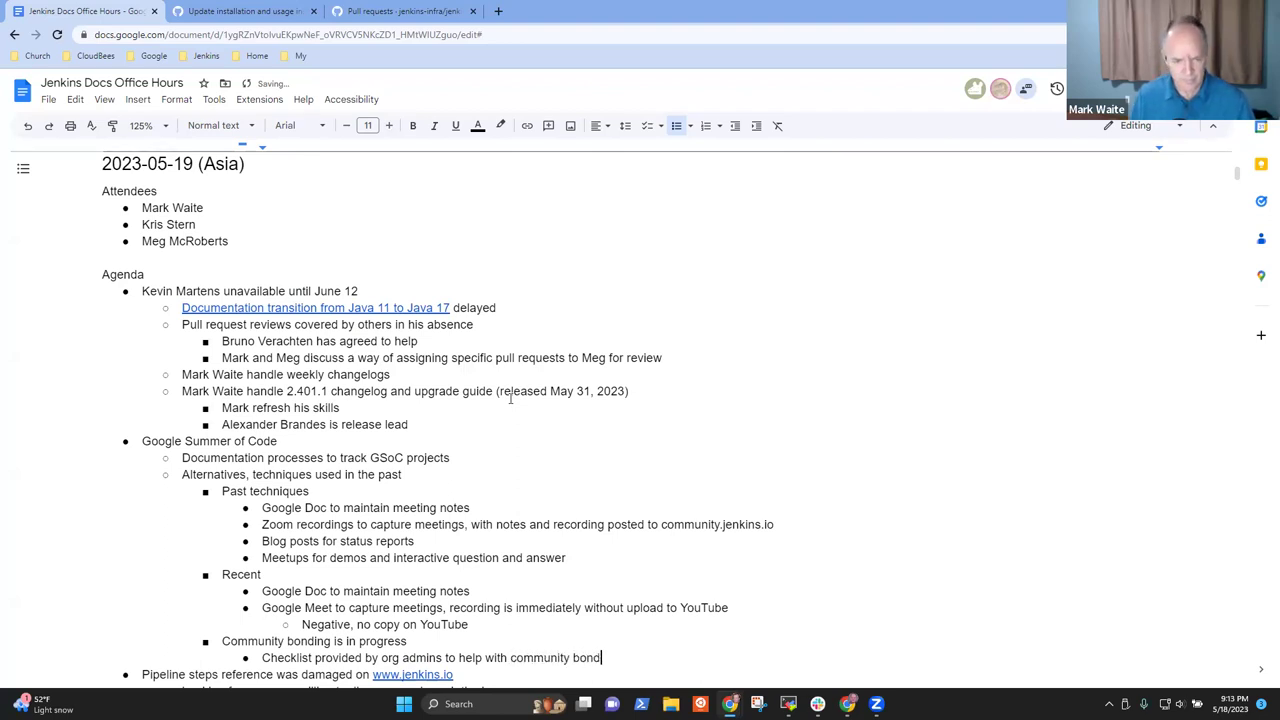
type("ing")
key("Return")
key("shift+Tab")
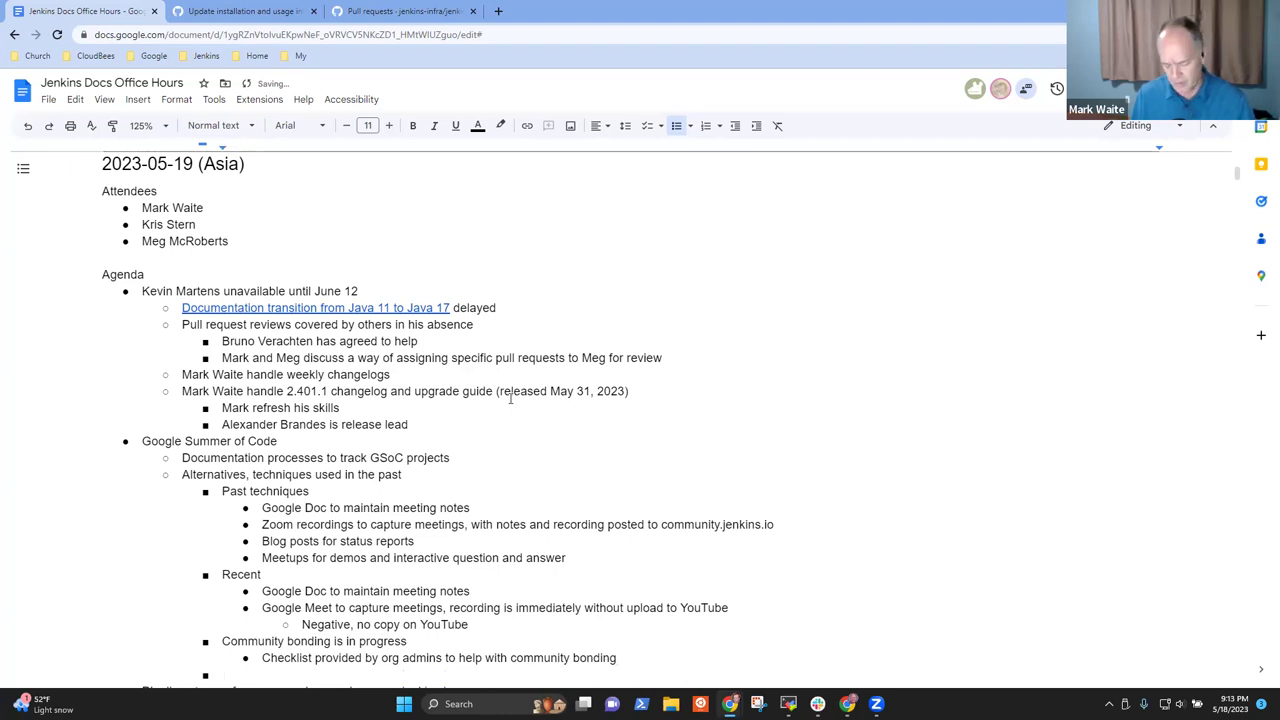
Step: Add the bullet 'Overall checklist provided org admins very recently'
type("Overall ")
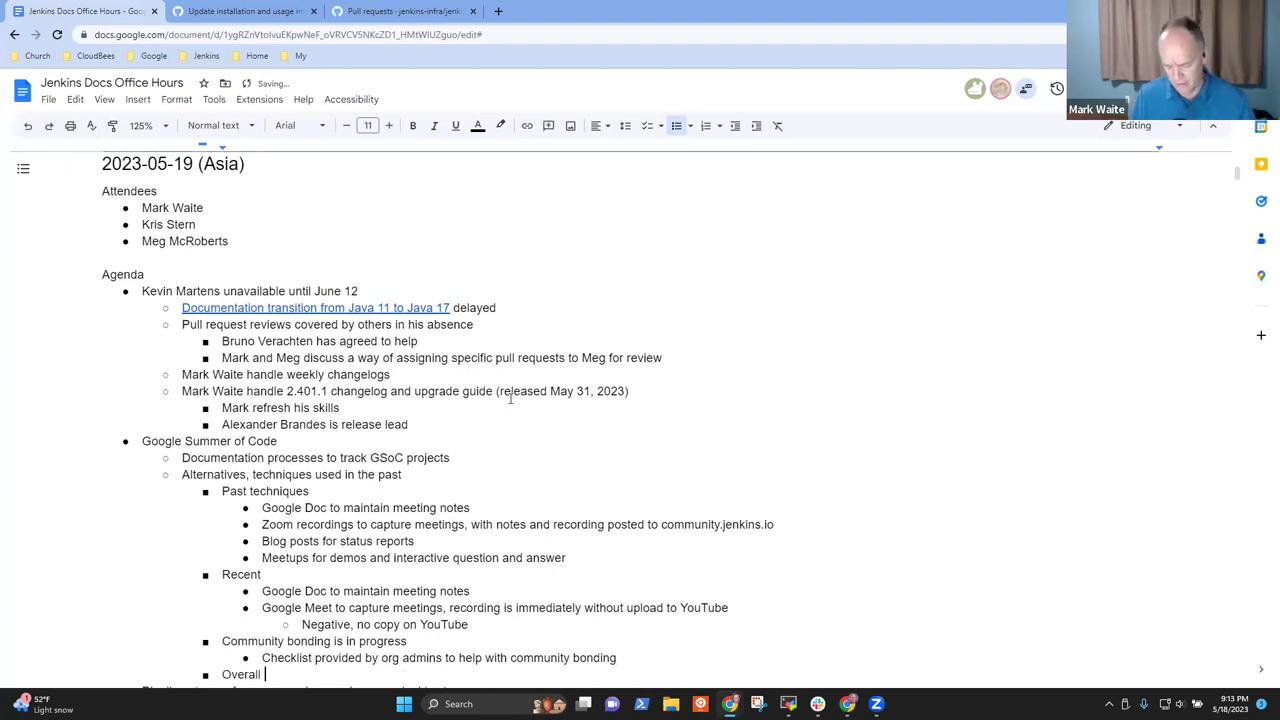
type("checklist pro")
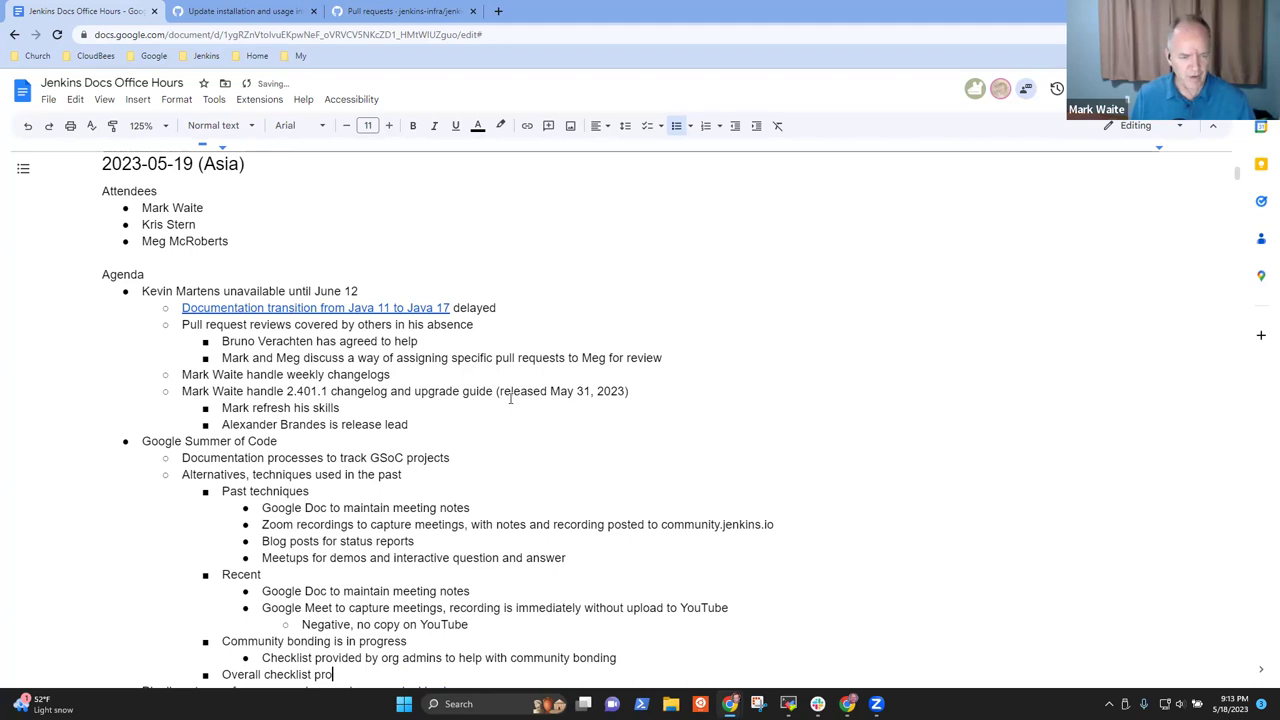
type("vided org")
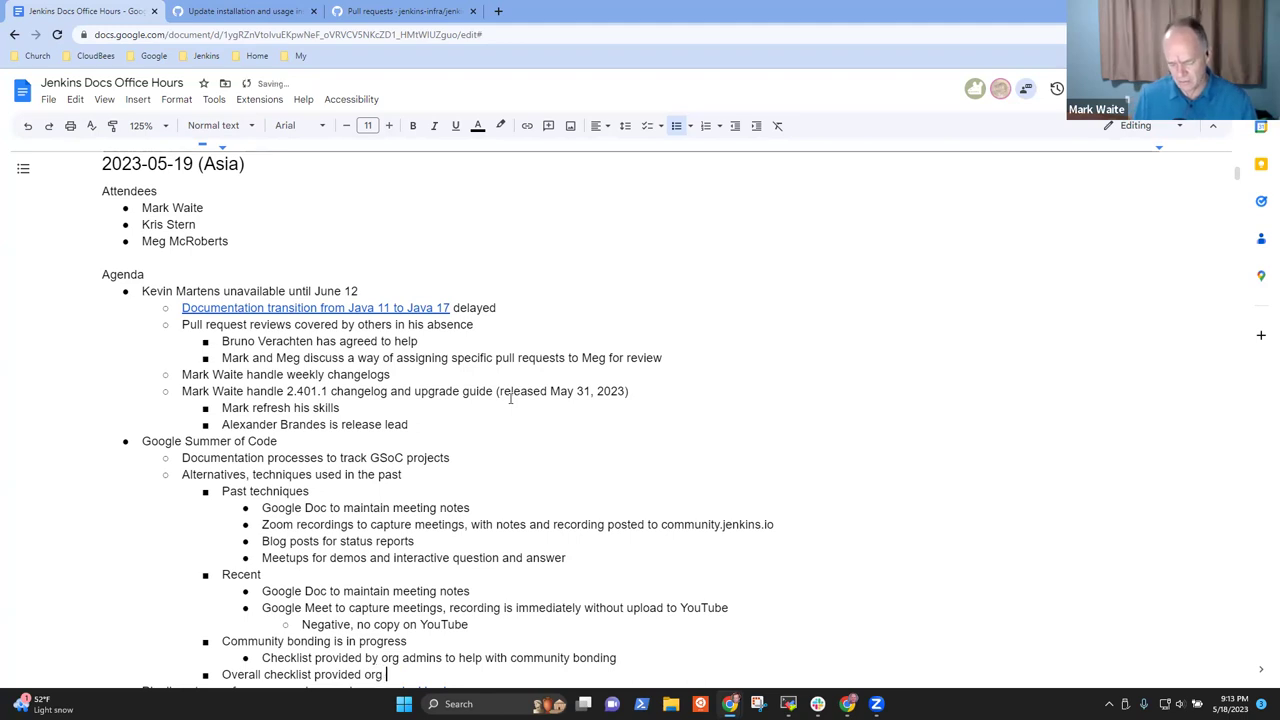
type(" admini")
key("BackSpace")
key("BackSpace")
key("BackSpace")
key("BackSpace")
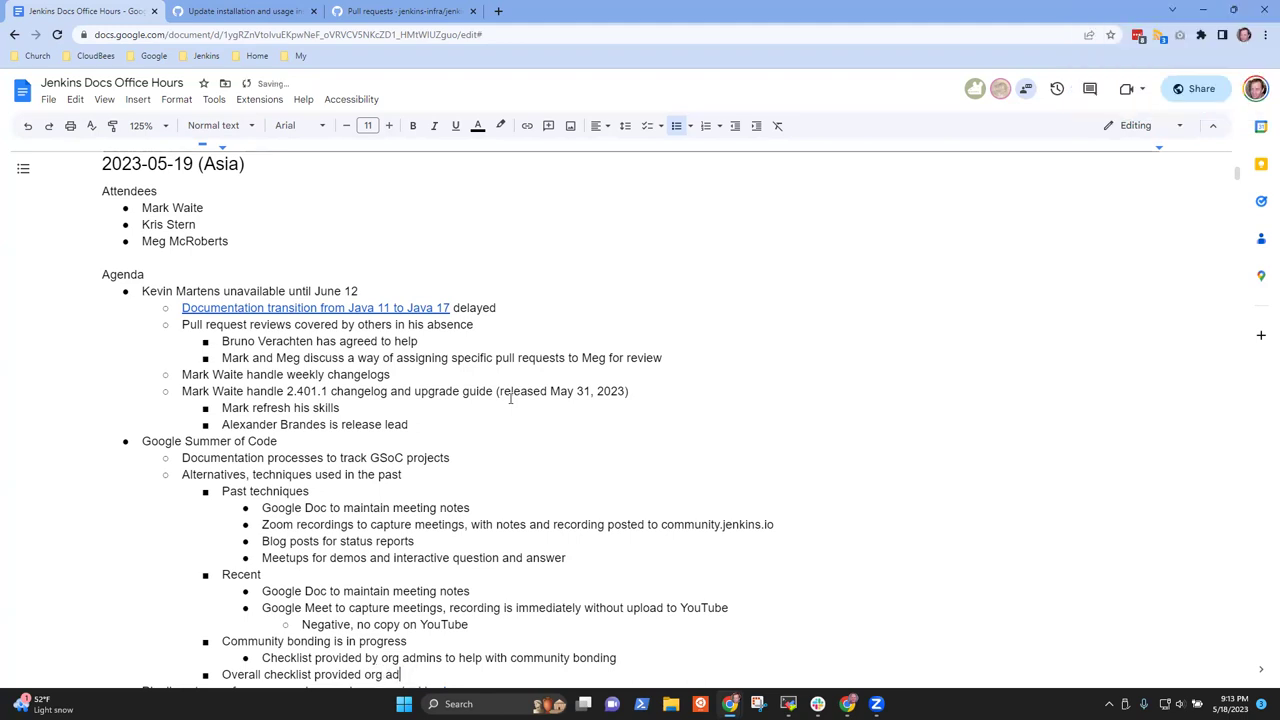
type("mins  very recently")
Step: Nest 'Mentors use that to assure we stay on track, etc.' beneath the checklist item
key("Return")
key("Tab")
type("Mentors use that to ")
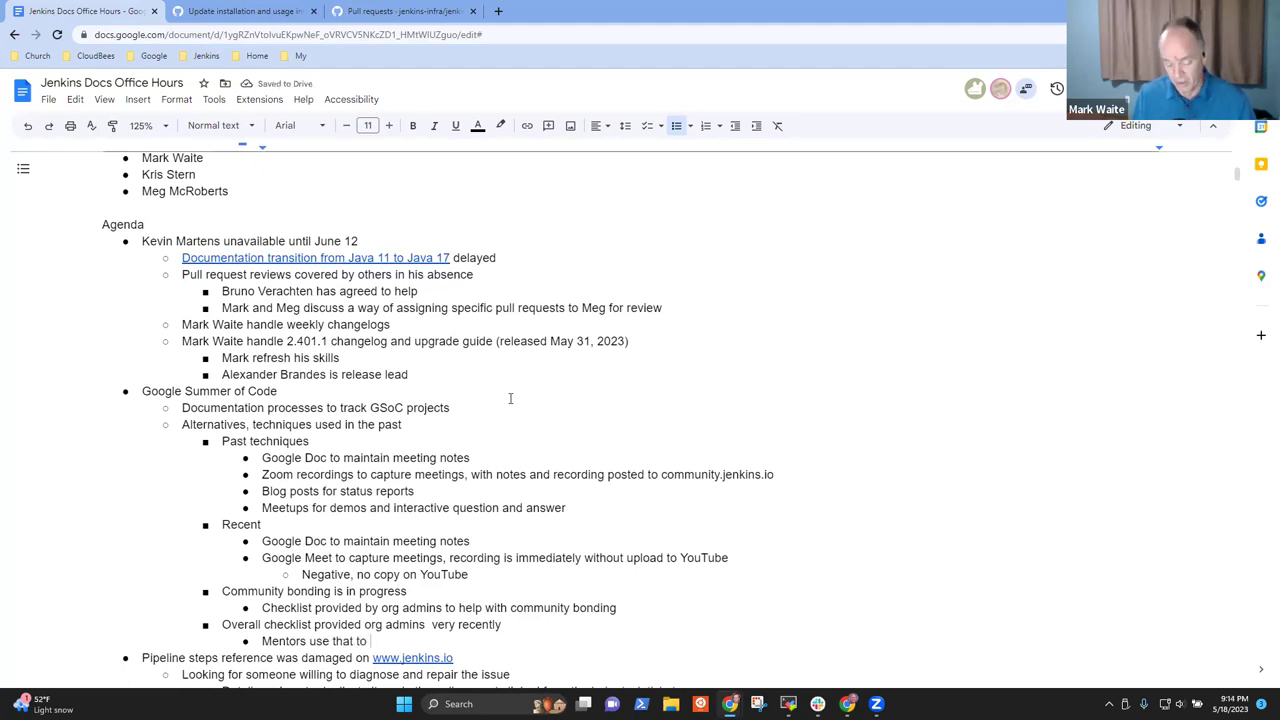
type("assure we sdt")
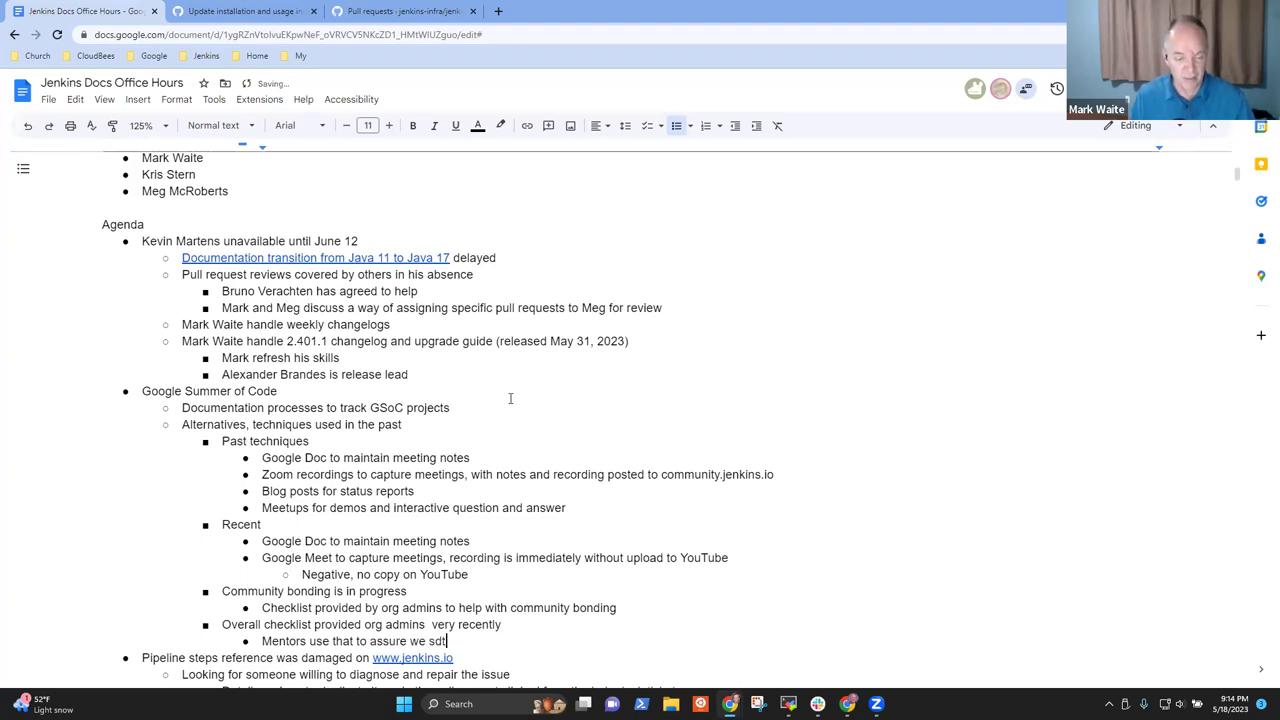
key("BackSpace")
key("BackSpace")
type("tay on track")
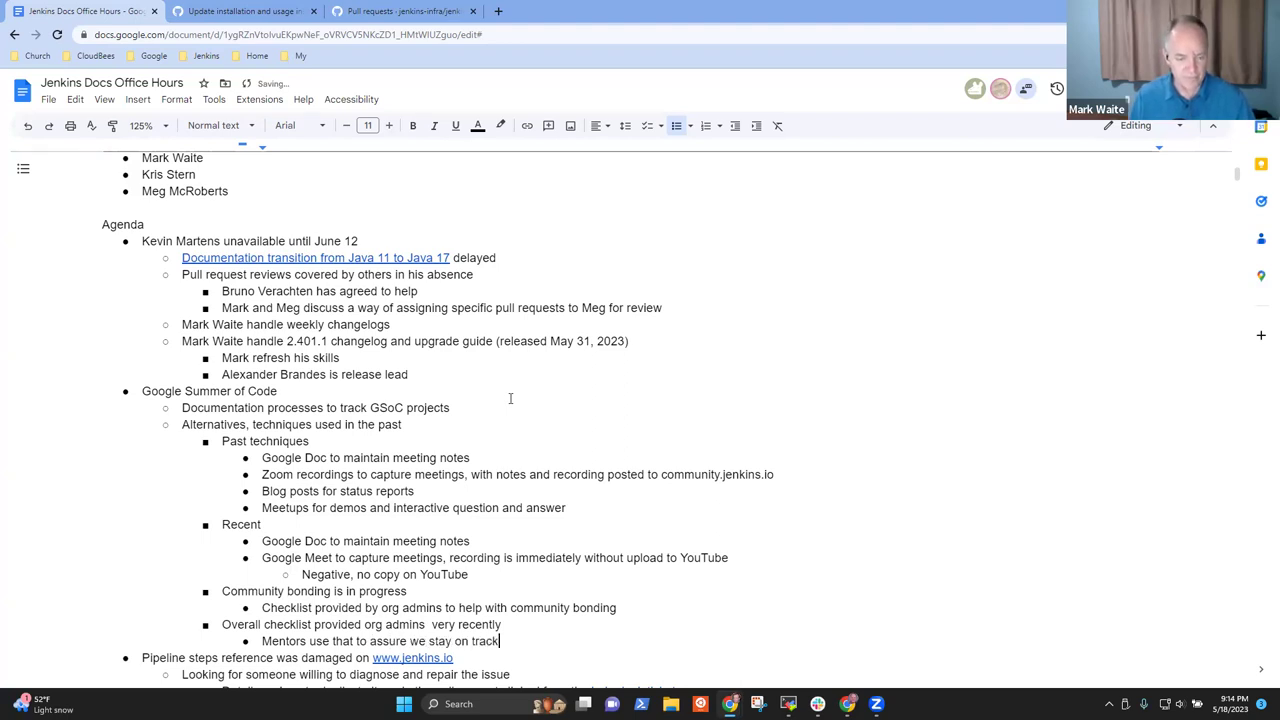
type(", etc.")
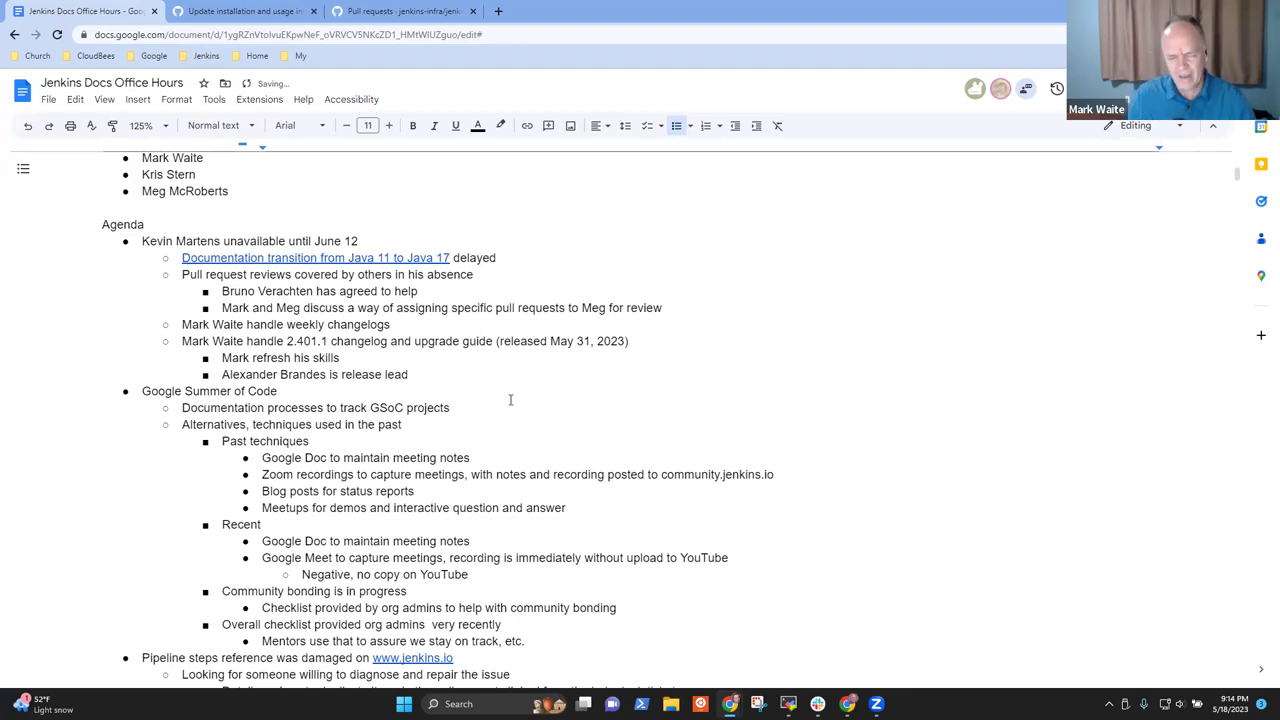
key("Up")
key("Up")
key("Up")
key("Up")
key("Up")
key("Up")
key("Up")
key("Up")
key("Up")
key("Up")
key("Up")
key("Up")
key("Up")
key("shift+Home")
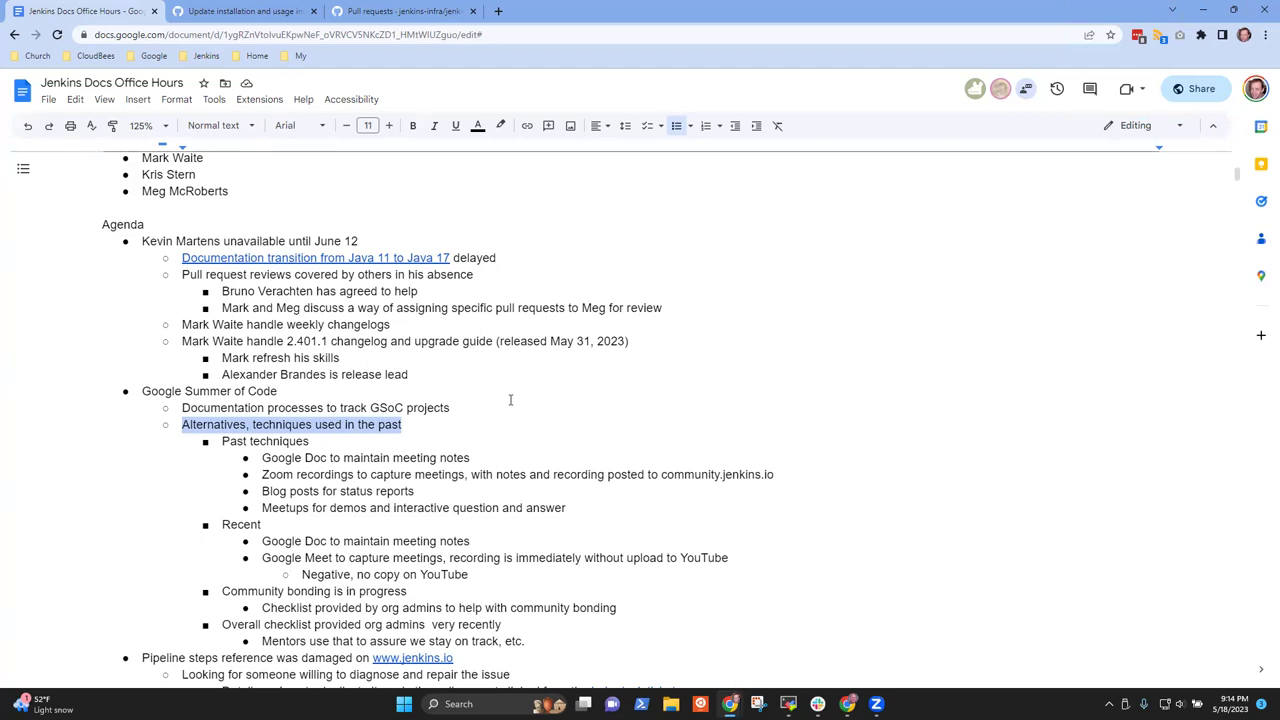
Step: Add three tool bullets after the Mentors line: 'GitHub wiki', 'Trello' and 'GitHub projects'
key("Down")
key("Down")
key("Down")
key("Down")
key("Down")
key("Down")
key("Down")
key("Down")
key("Down")
key("Down")
key("Down")
key("Down")
key("Down")
key("Down")
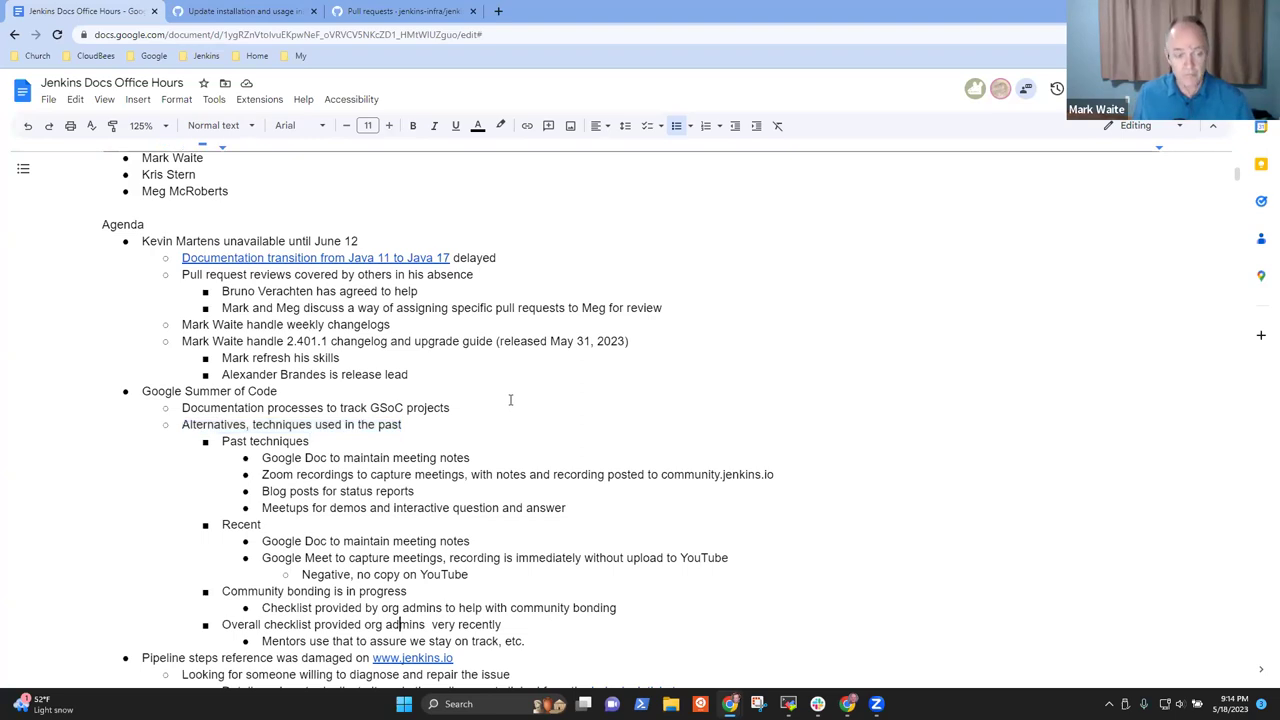
key("Up")
key("End")
key("Return")
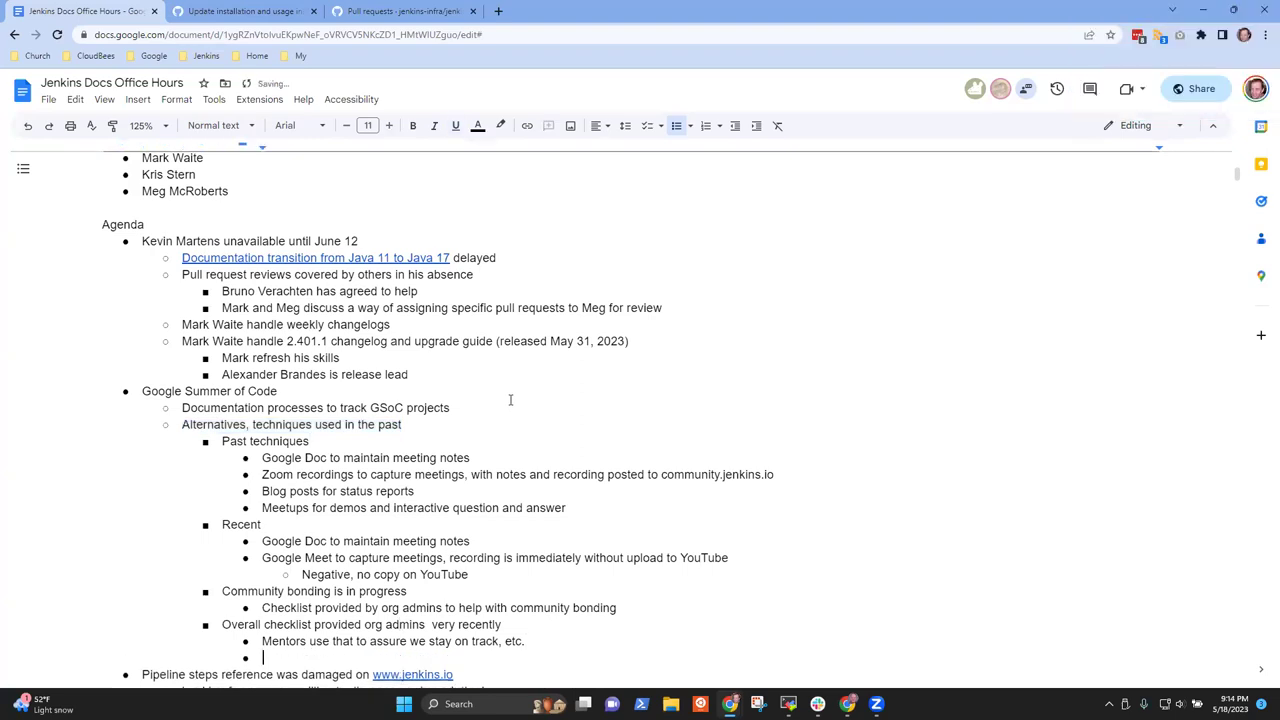
type("GitHub wiki")
key("Return")
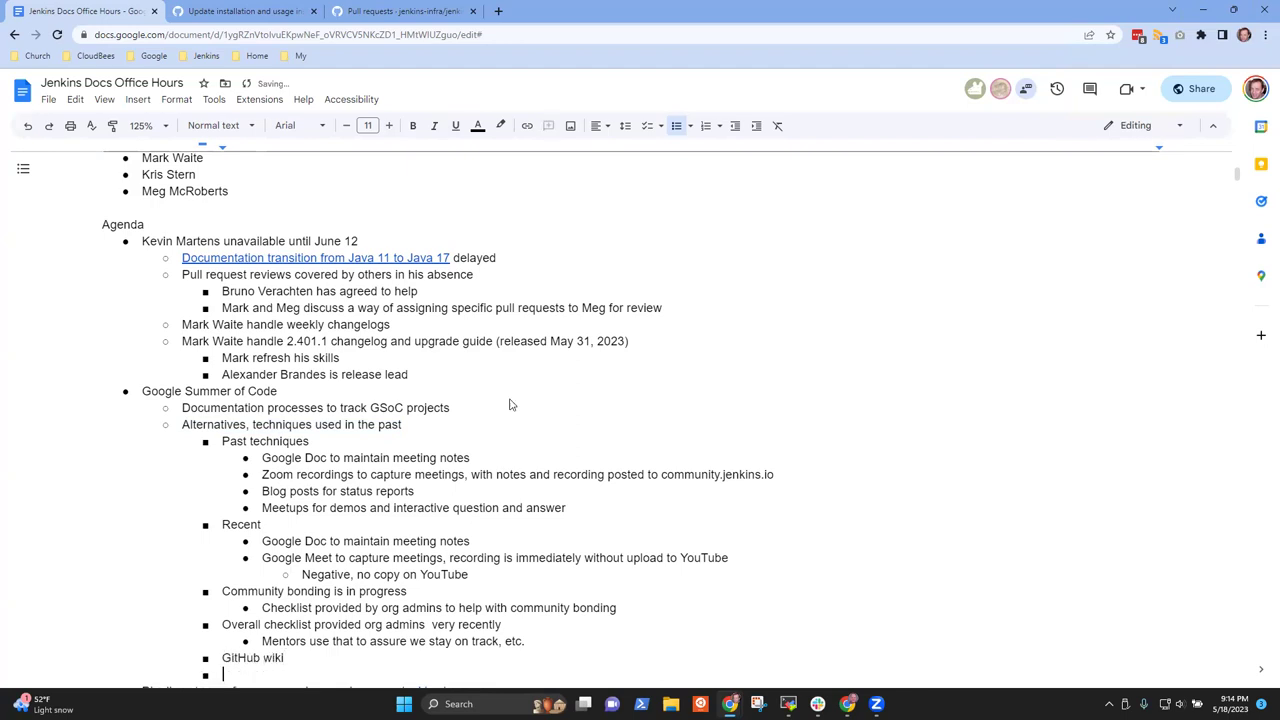
type("Trello")
key("Return")
type("G")
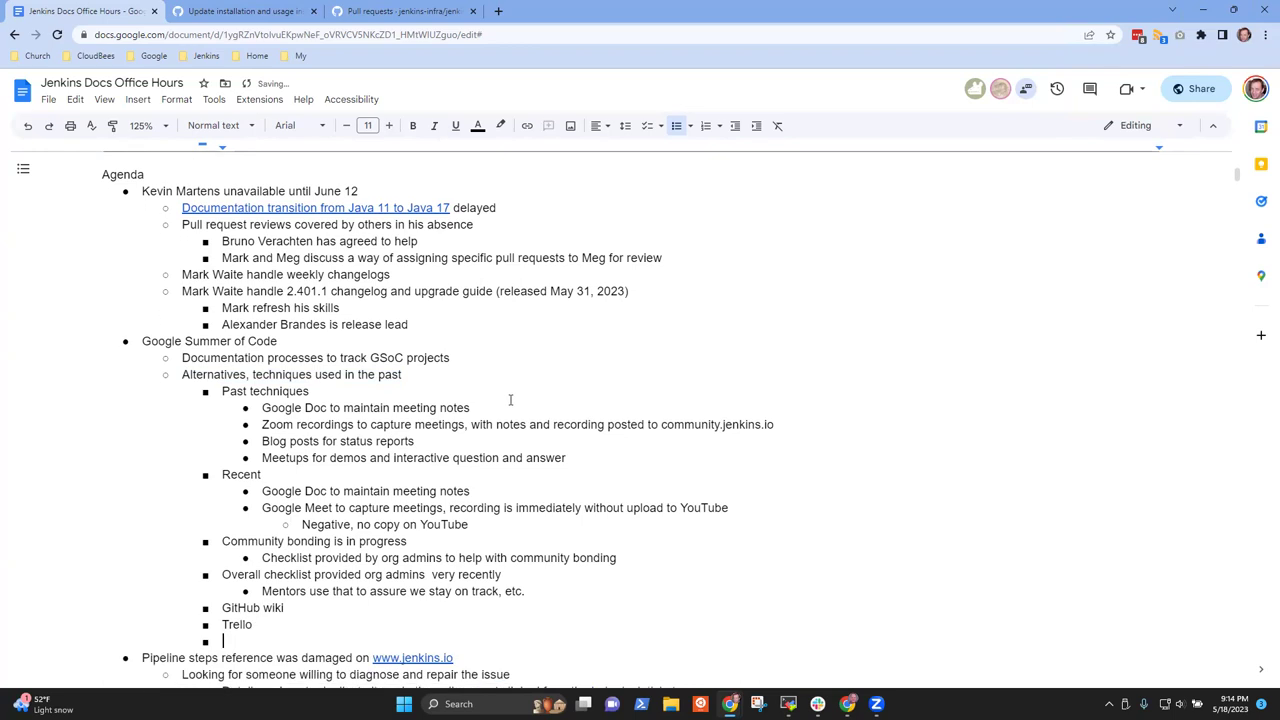
type("itHub projects")
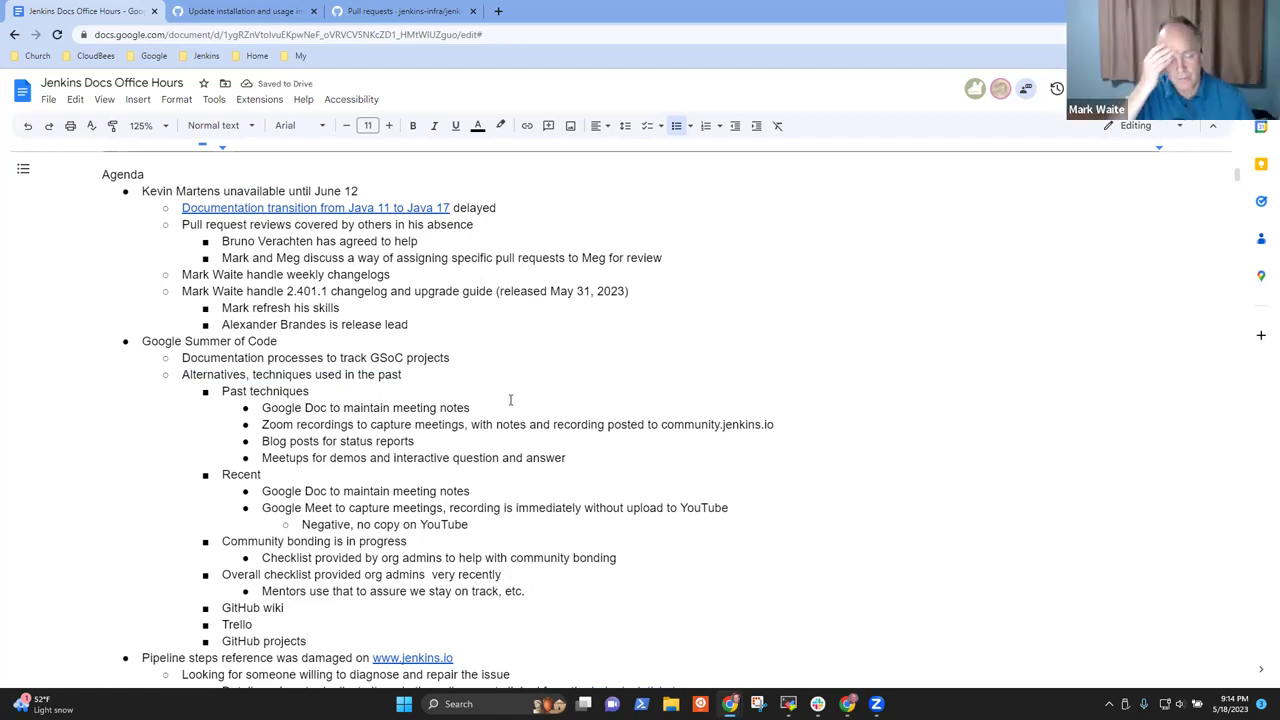
key("Up")
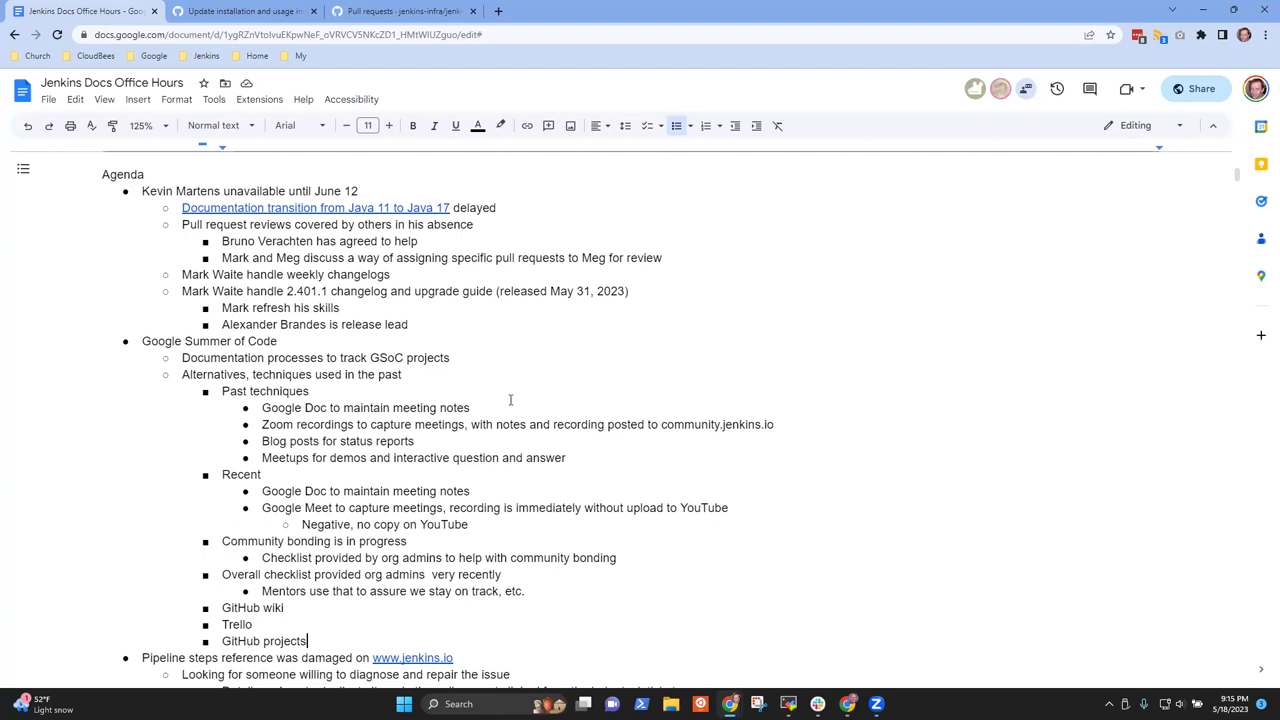
Step: Add sub-bullets 'Task tracking and progress' under Trello and 'Task tracking' under GitHub projects
key("Up")
key("Up")
key("Return")
key("Tab")
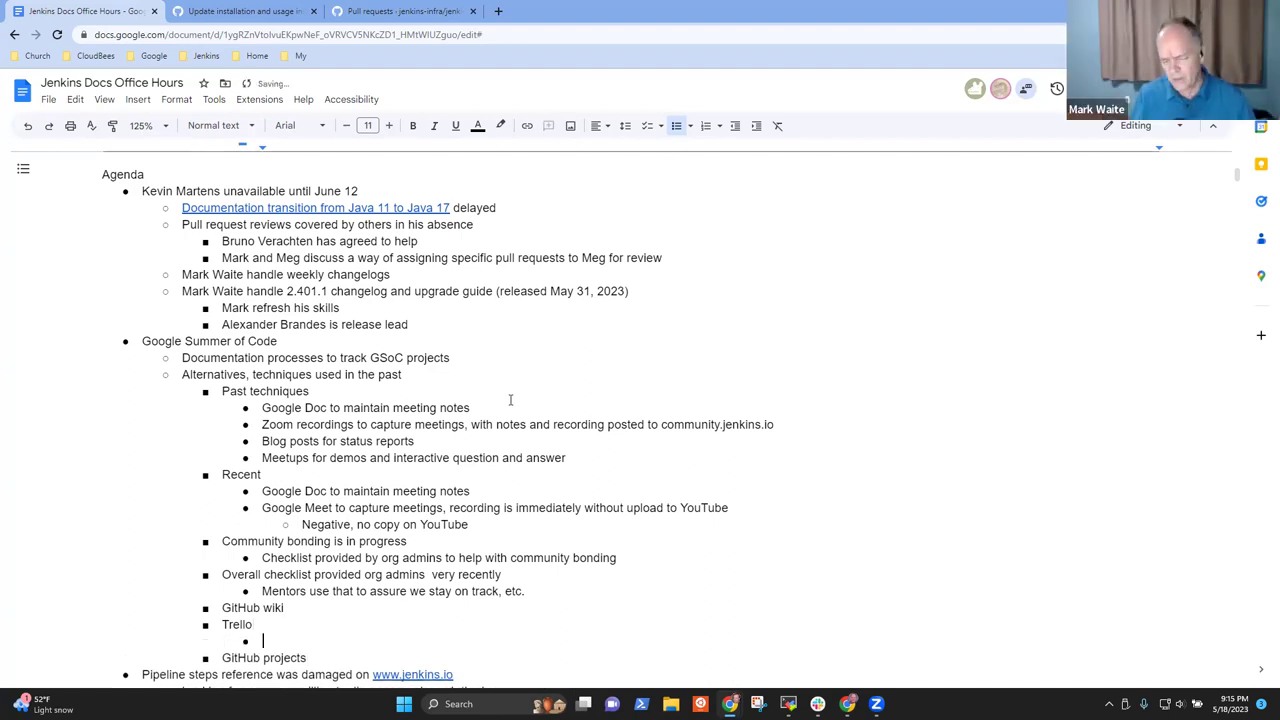
type("Task")
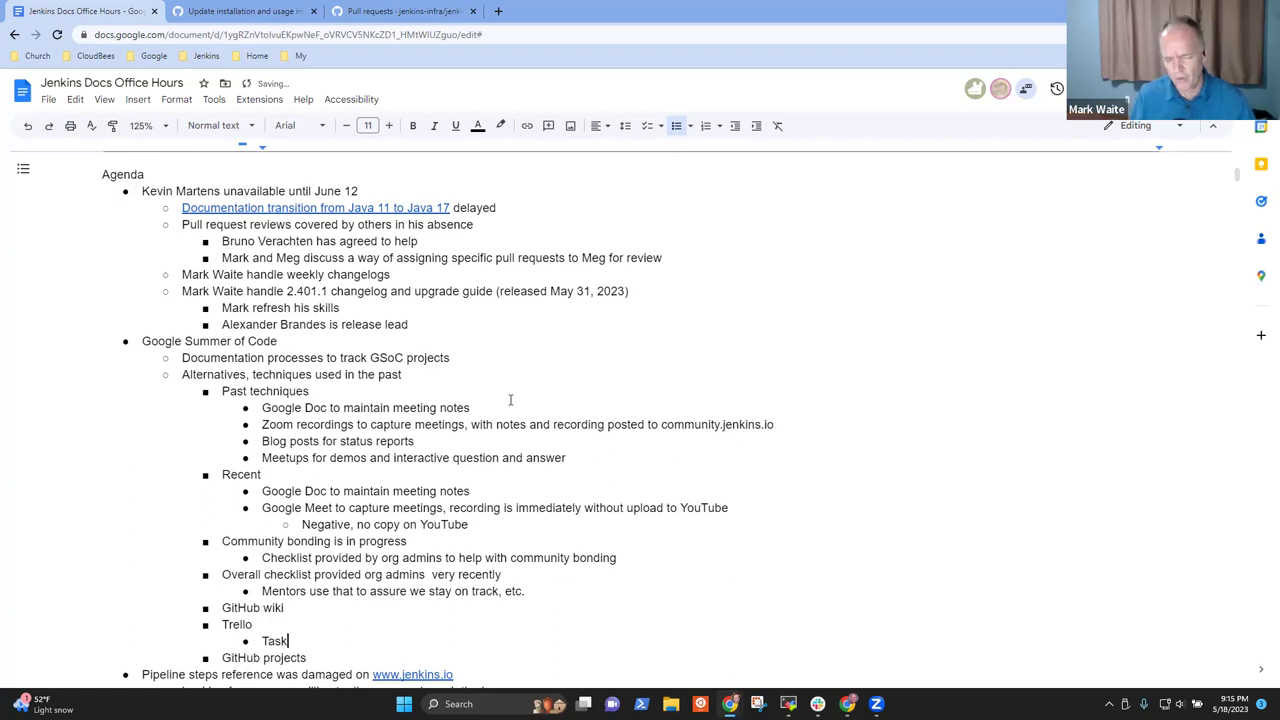
type(" t")
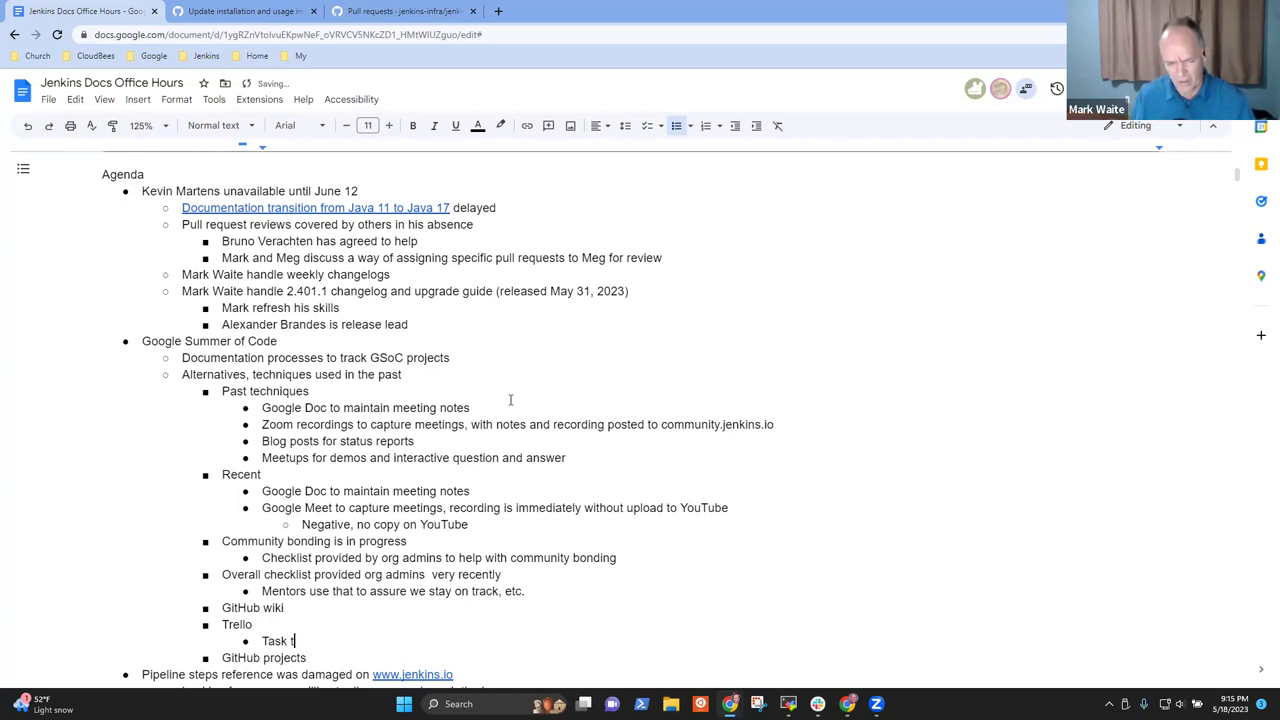
type("racking ")
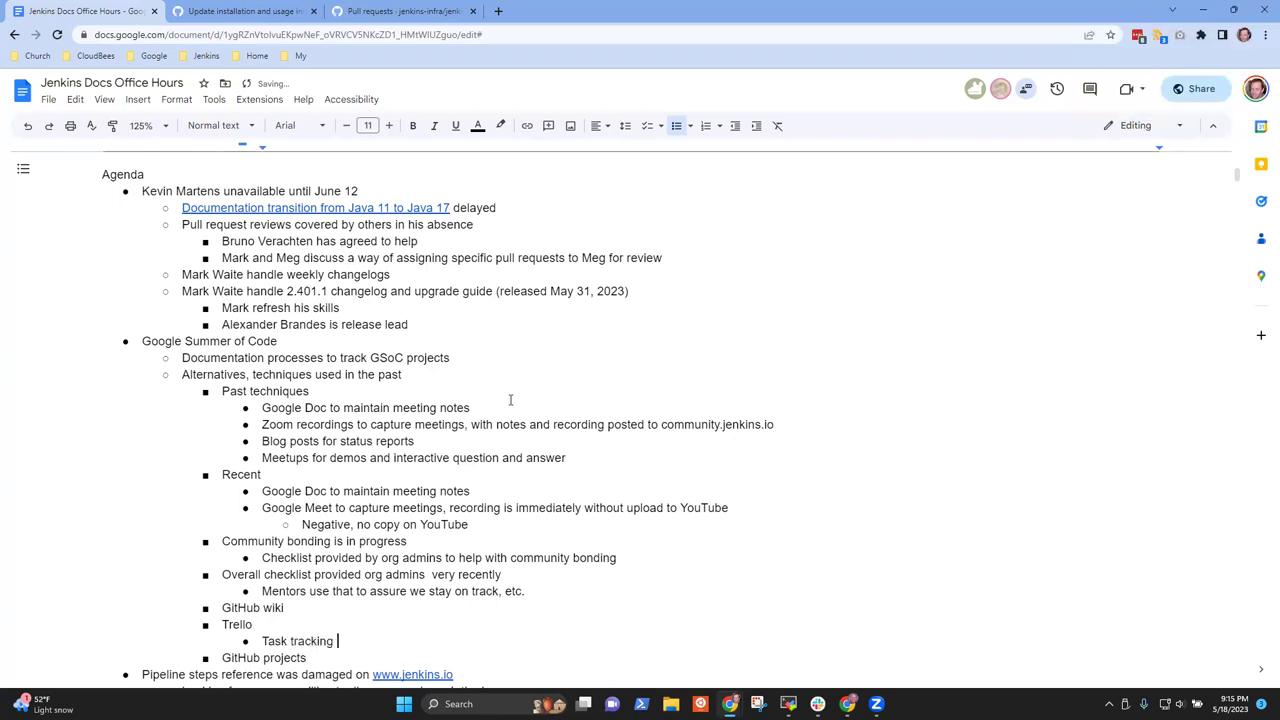
type("and progress")
key("Return")
key("Tab")
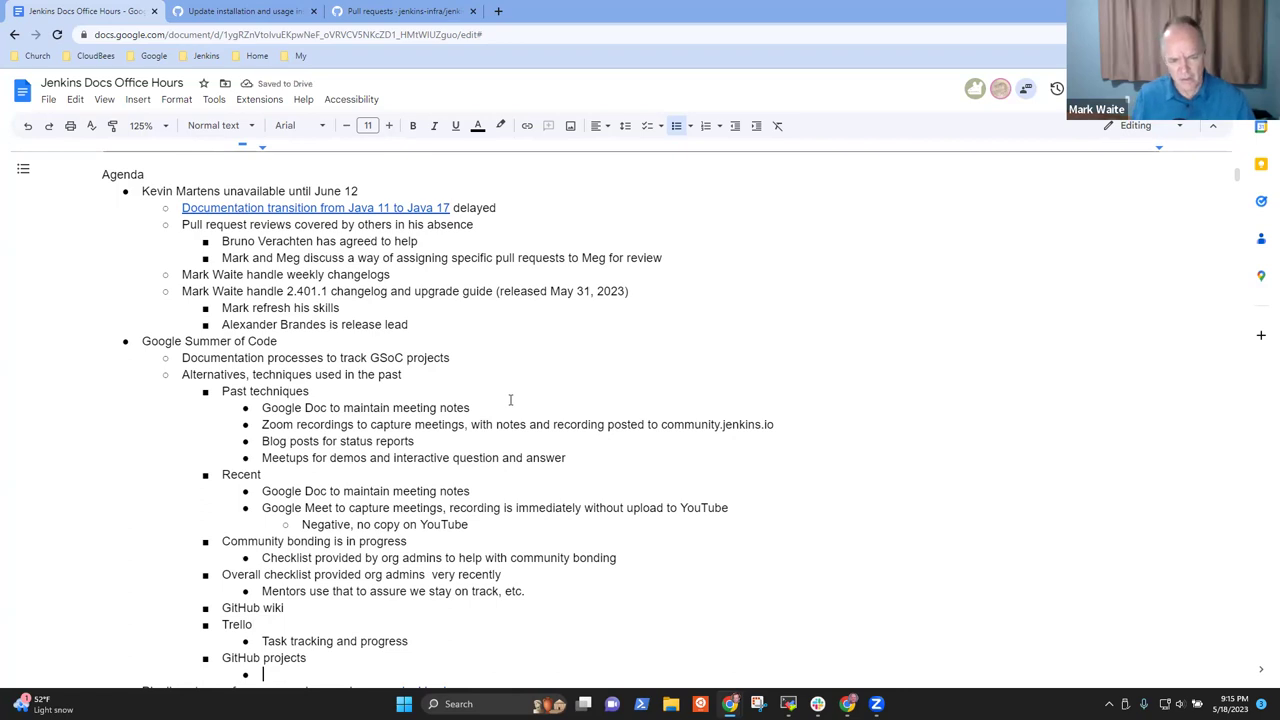
type("Tras")
key("BackSpace")
key("BackSpace")
key("BackSpace")
type("ask tracking")
Step: Add 'Jenkins Jira' with sub-bullet 'Epics to capture the big picture, then individual issues for smaller tasks'
key("Return")
key("shift+Tab")
type("Jenkins Jira")
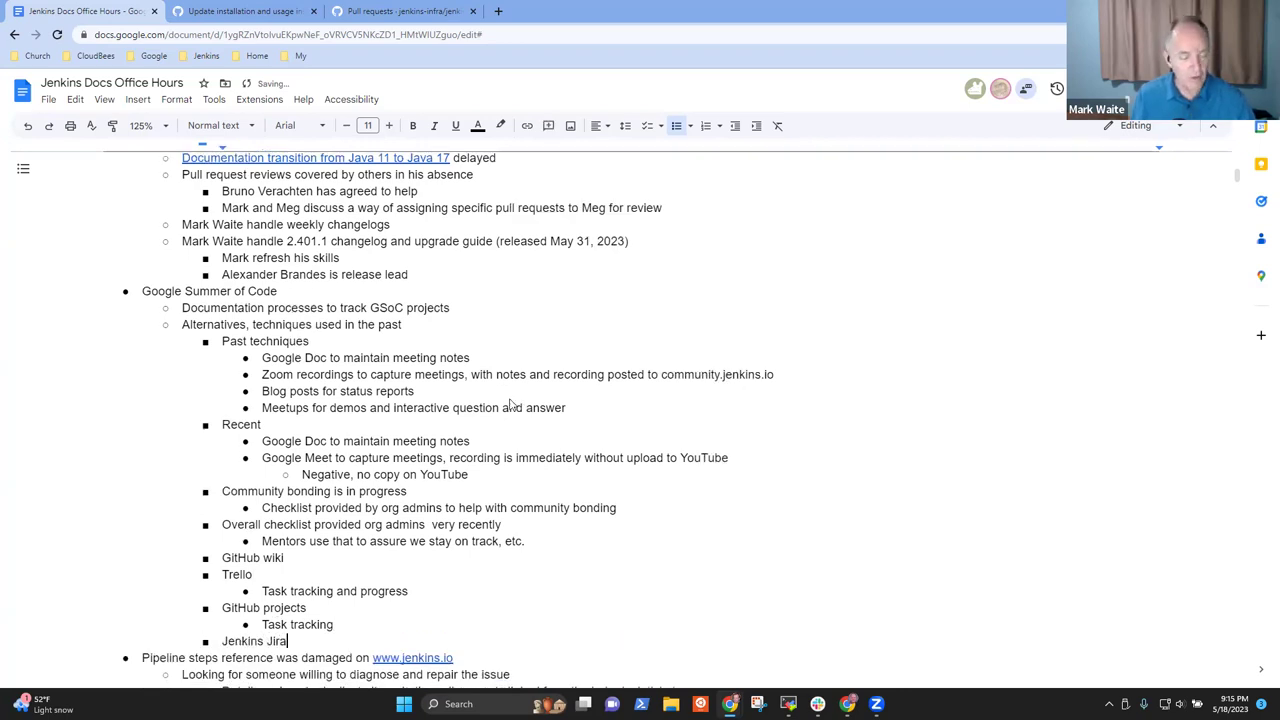
key("Return")
key("Tab")
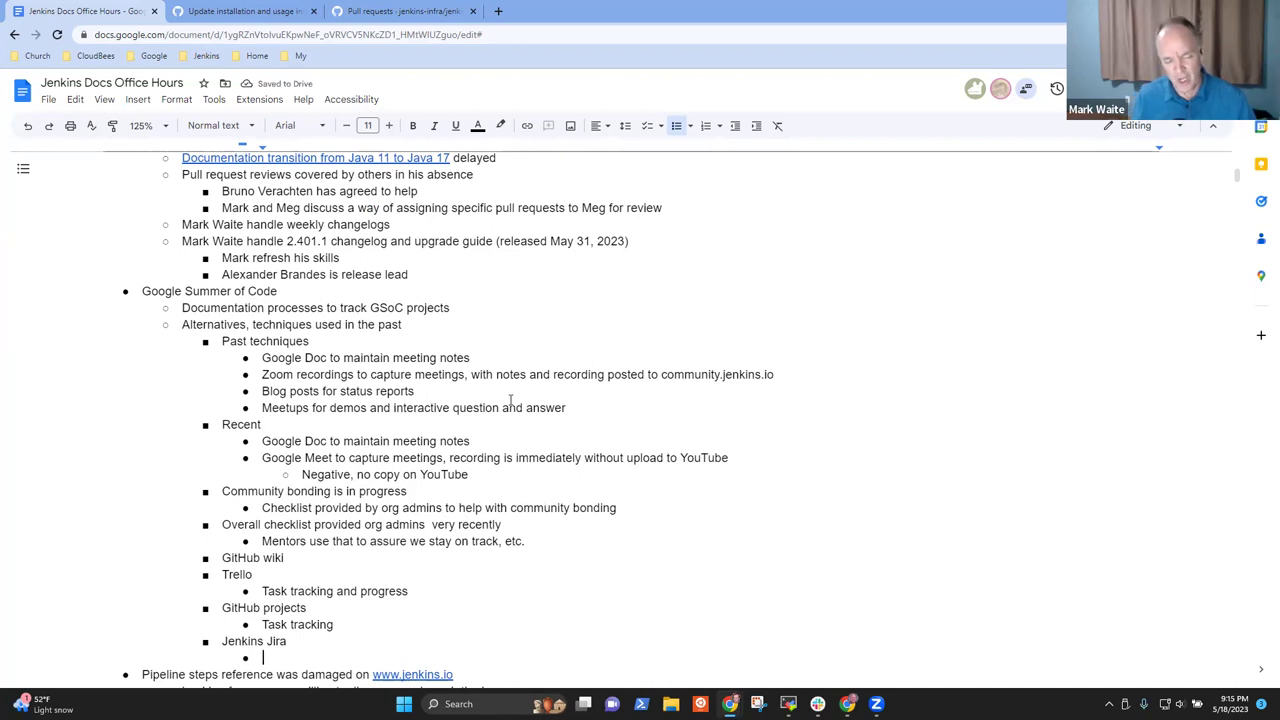
type("Epic")
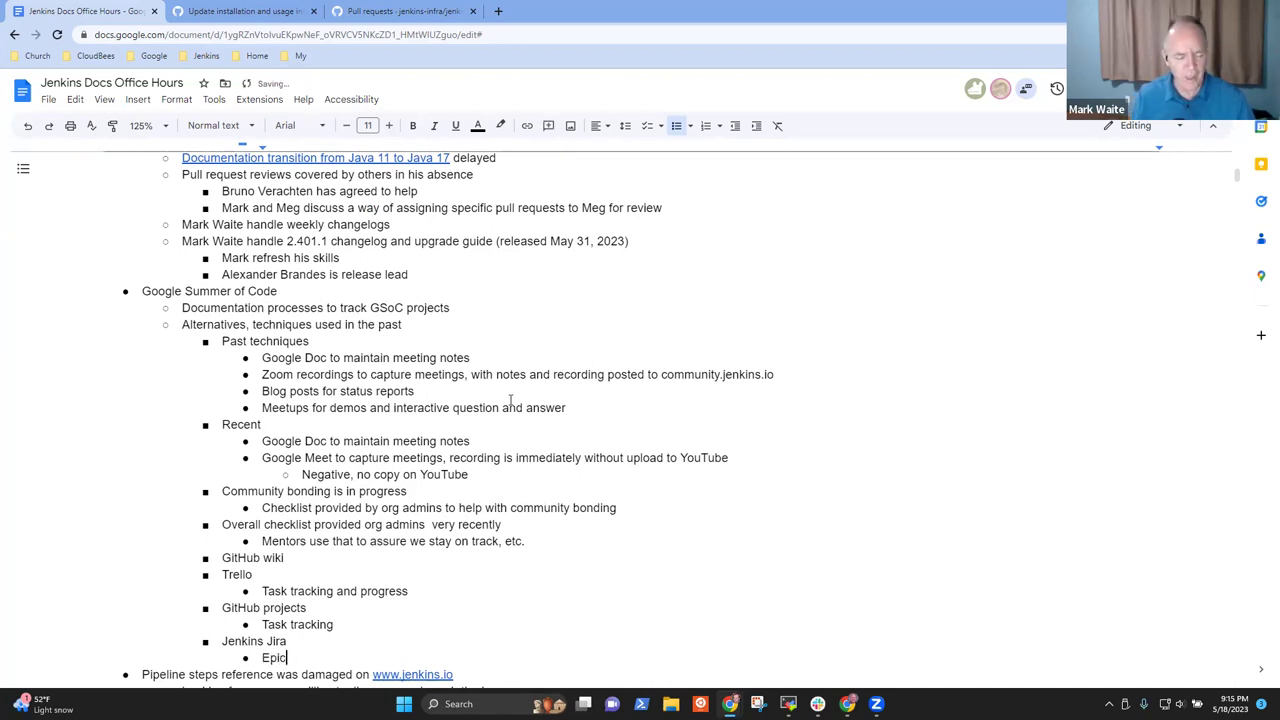
type("s to ")
type("capture the ")
type("bug")
key("BackSpace")
key("BackSpace")
type("ig picture, then ")
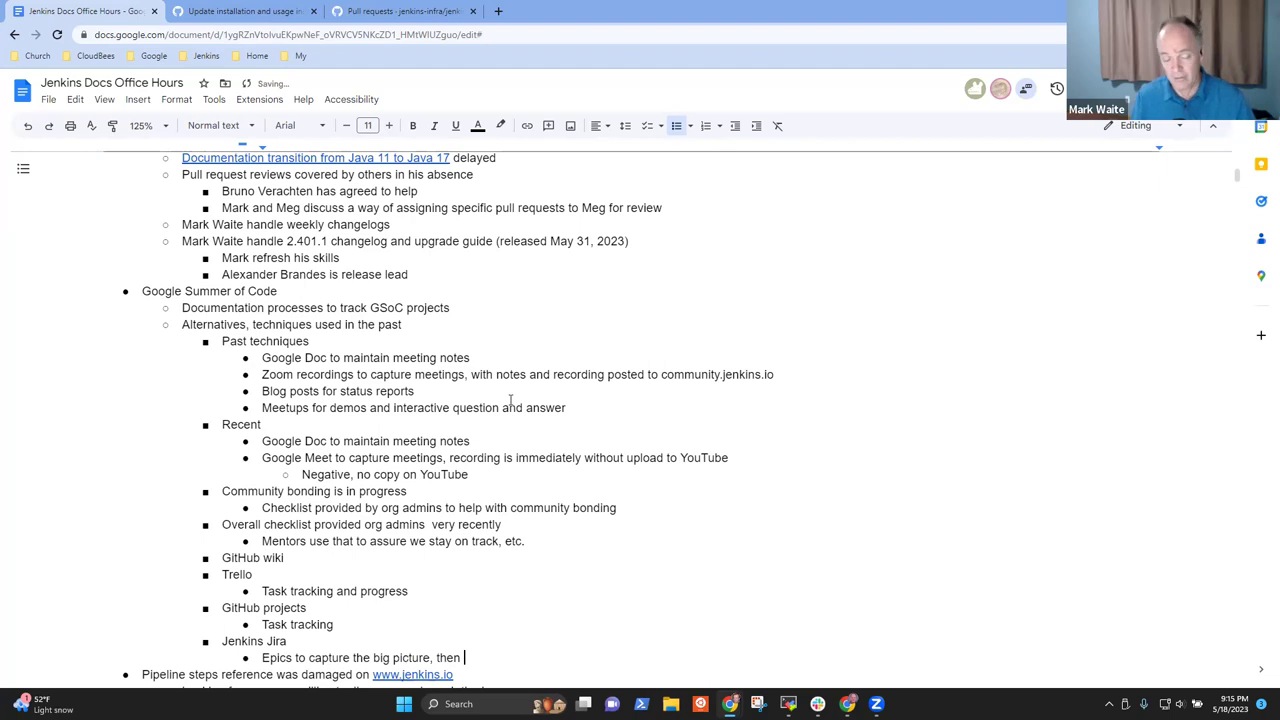
type("indi")
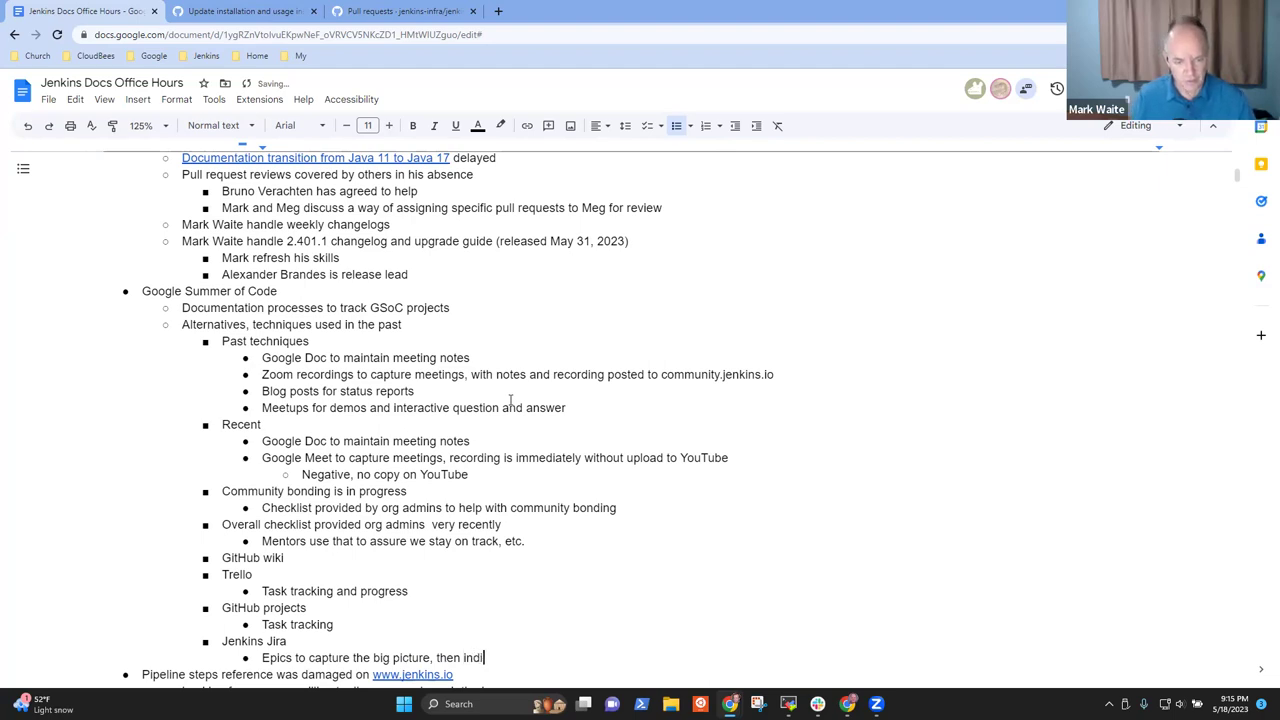
type("vidual ")
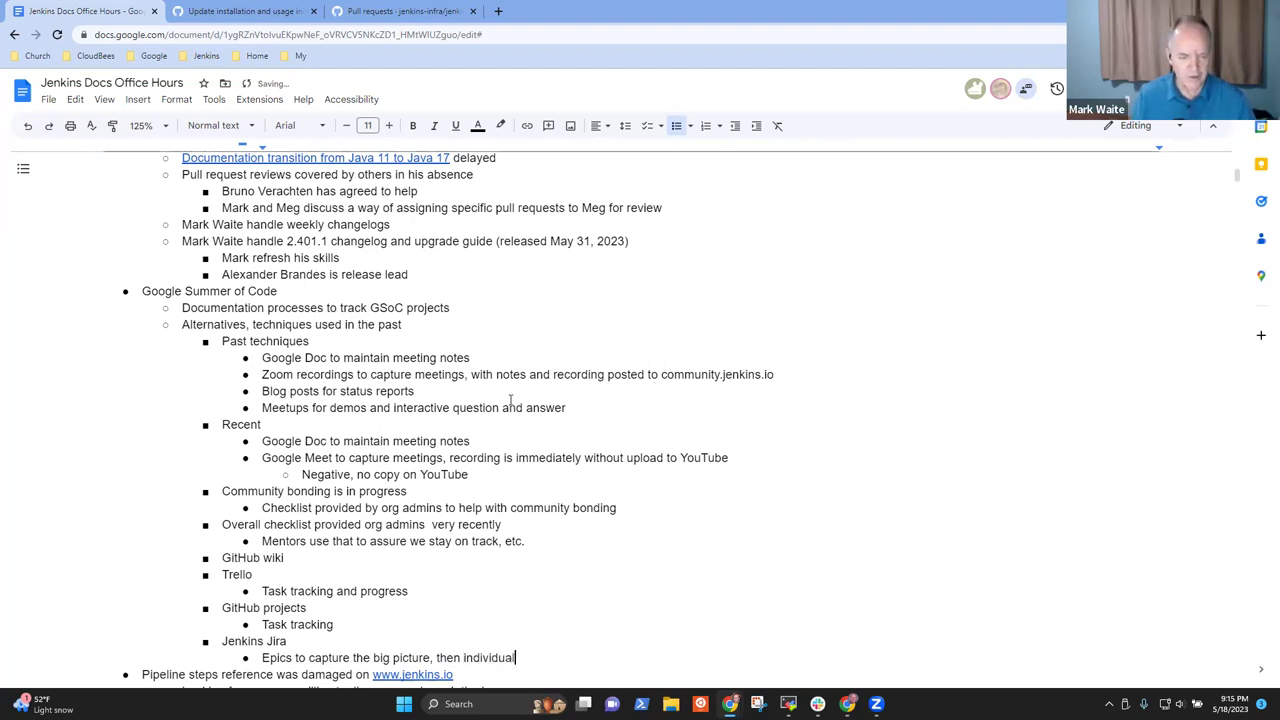
type("issues for sm")
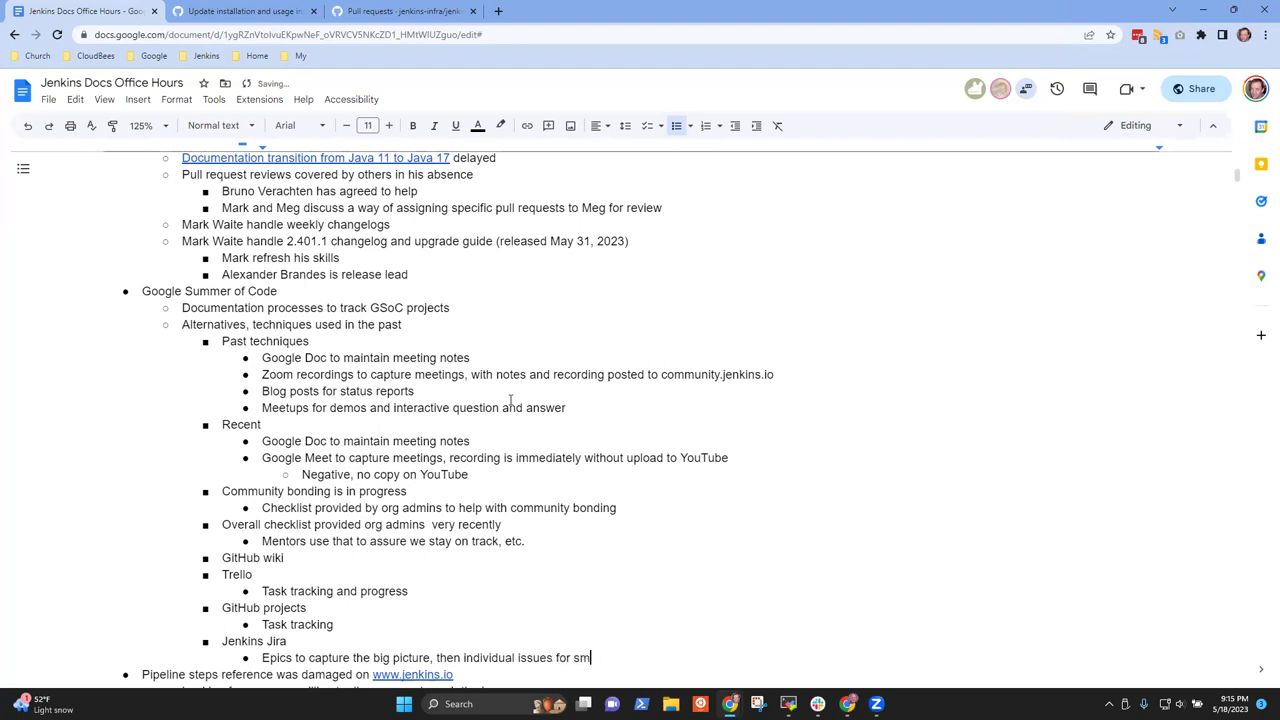
type("aller tasks")
scroll(510, 400, "down", 1)
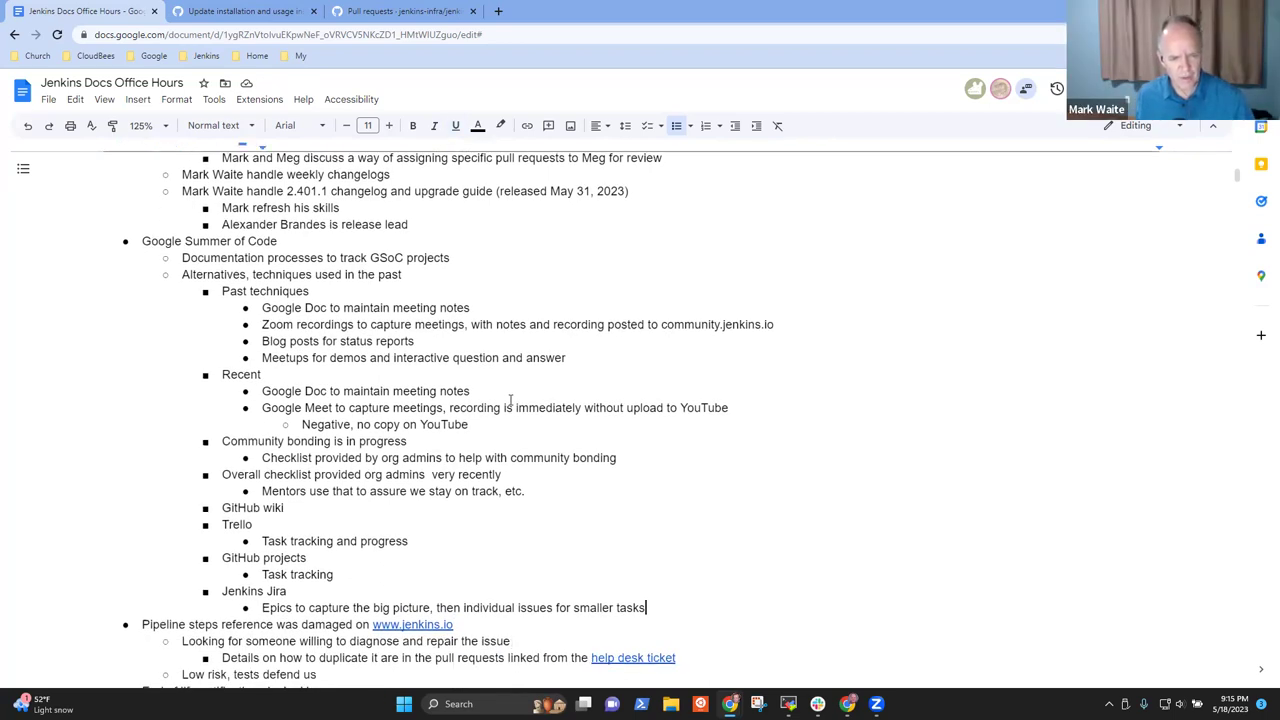
key("Return")
type("Use their jenkins.io account to access it")
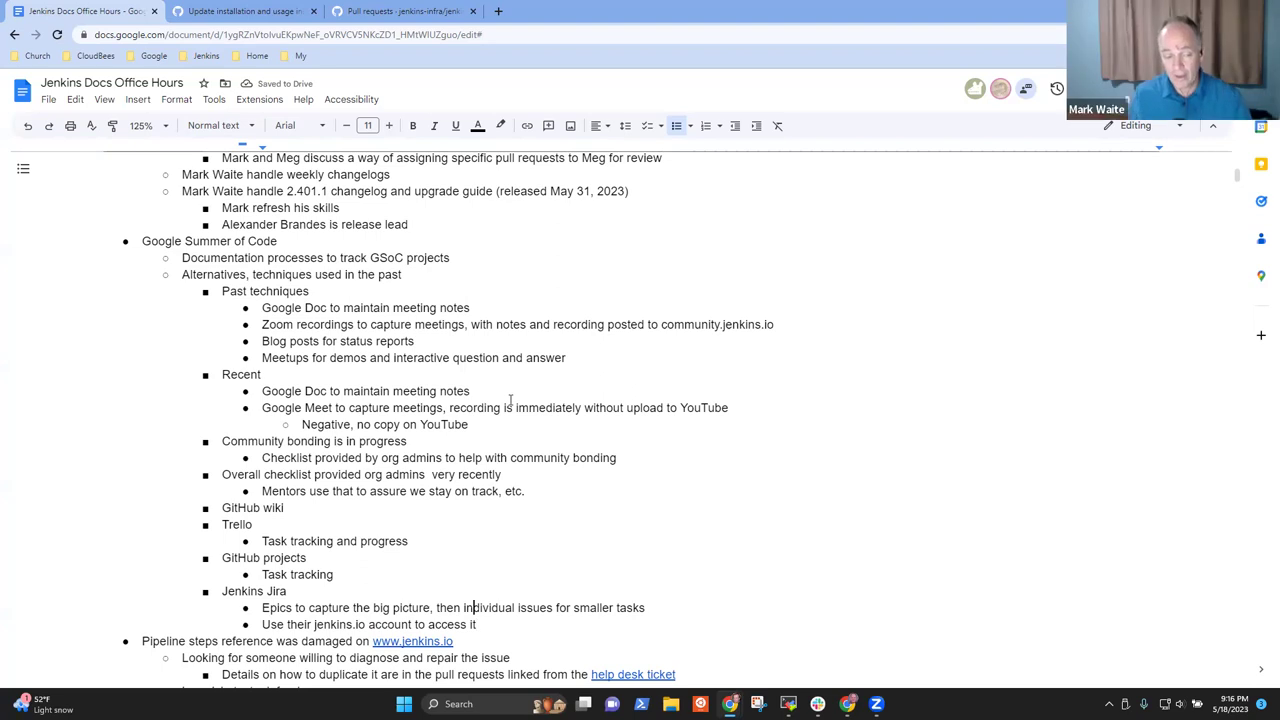
key("Up")
key("Up")
key("Up")
key("Up")
key("Home")
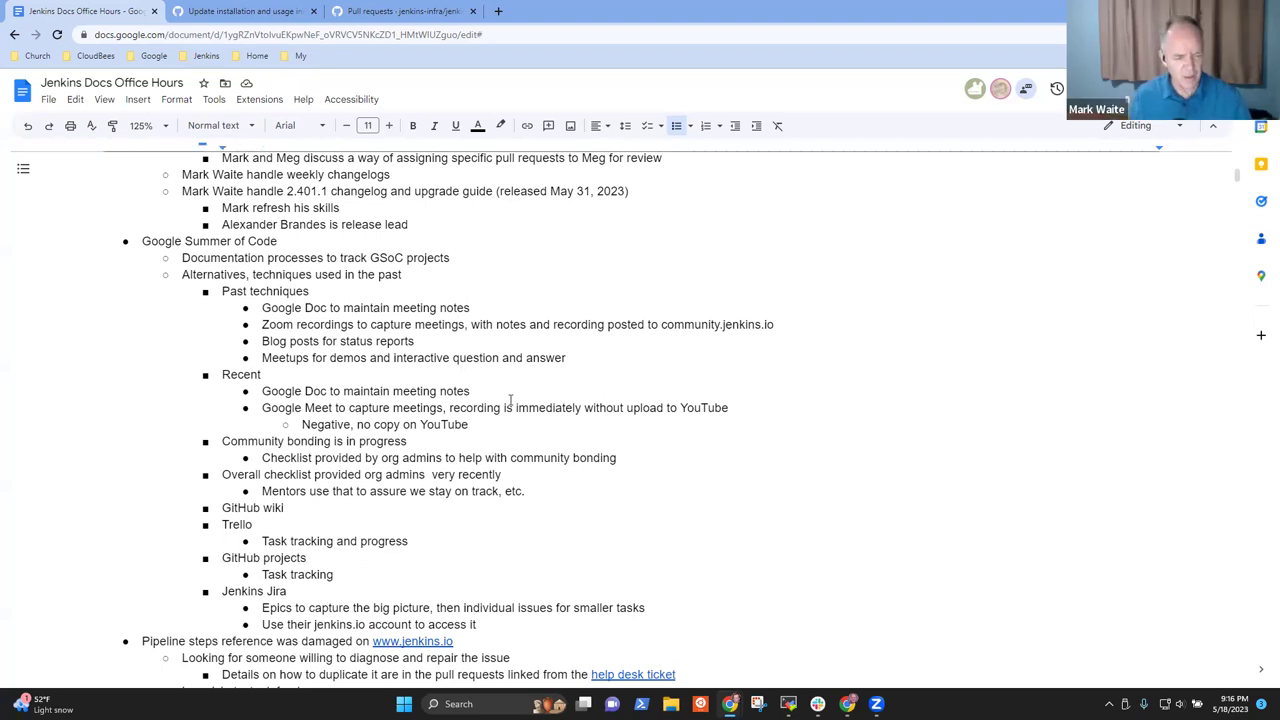
key("shift+Down")
key("shift+Down")
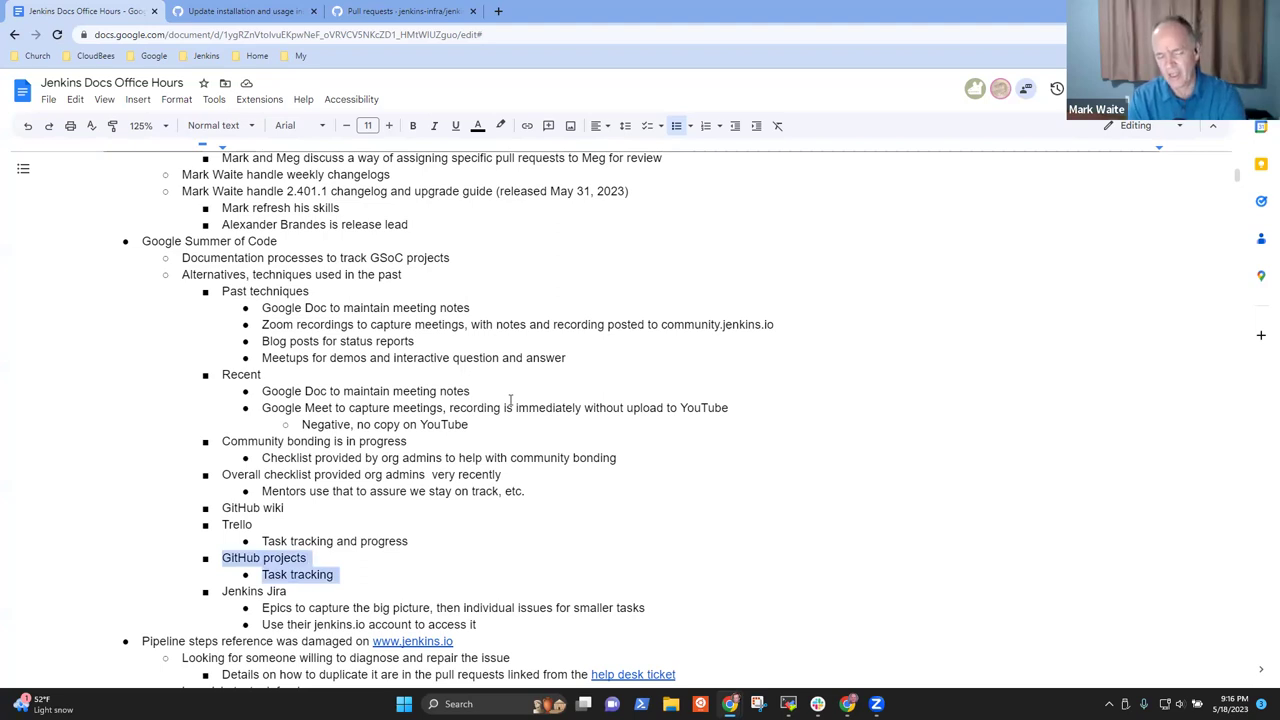
key("Down")
key("Down")
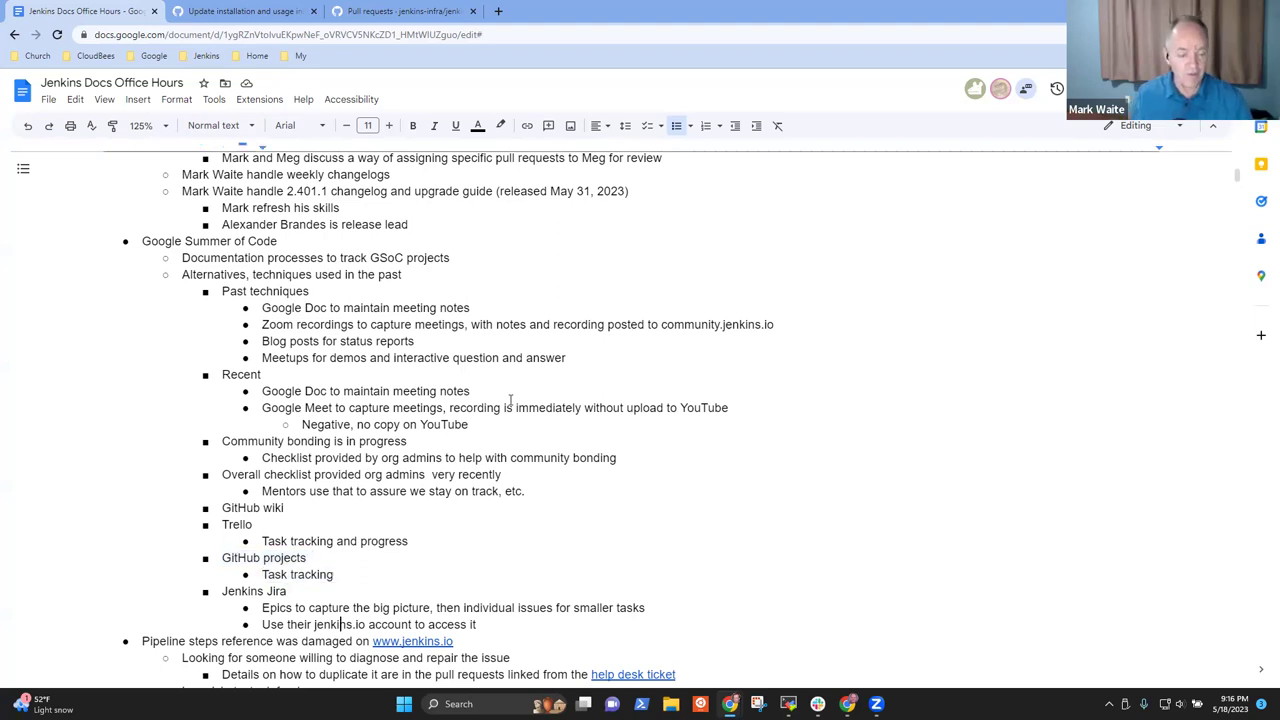
key("Home")
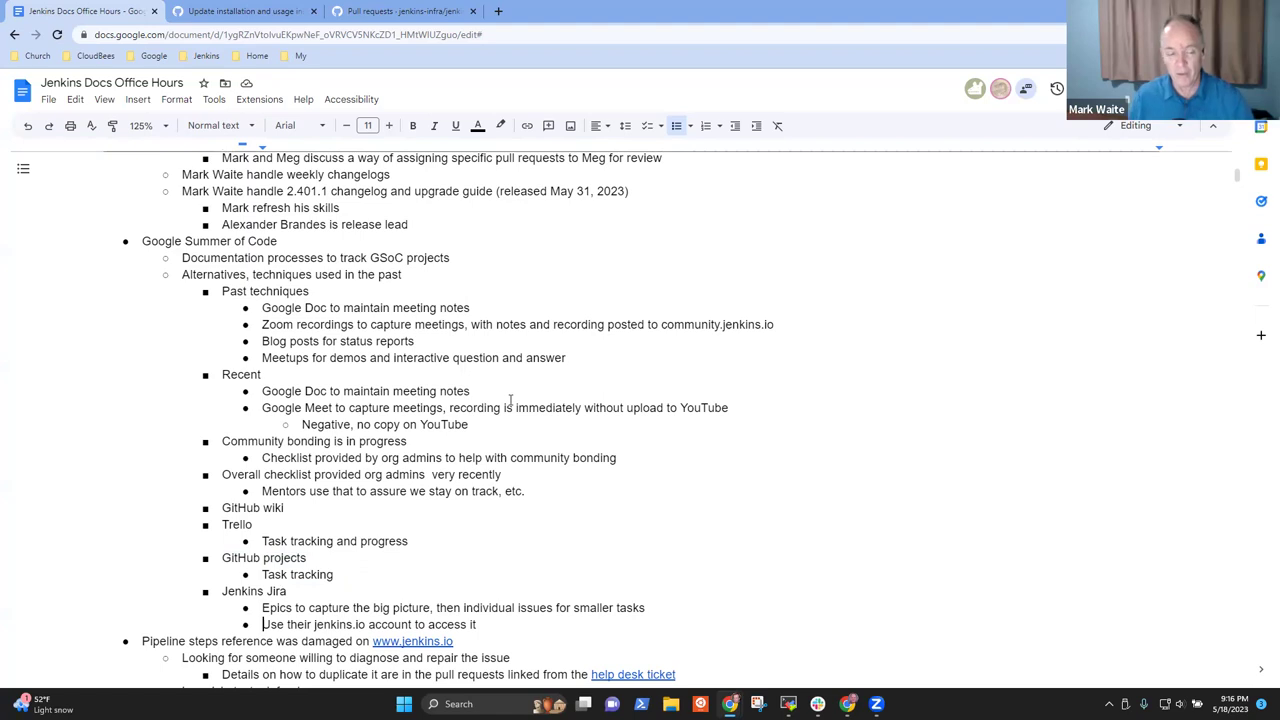
key("shift+End")
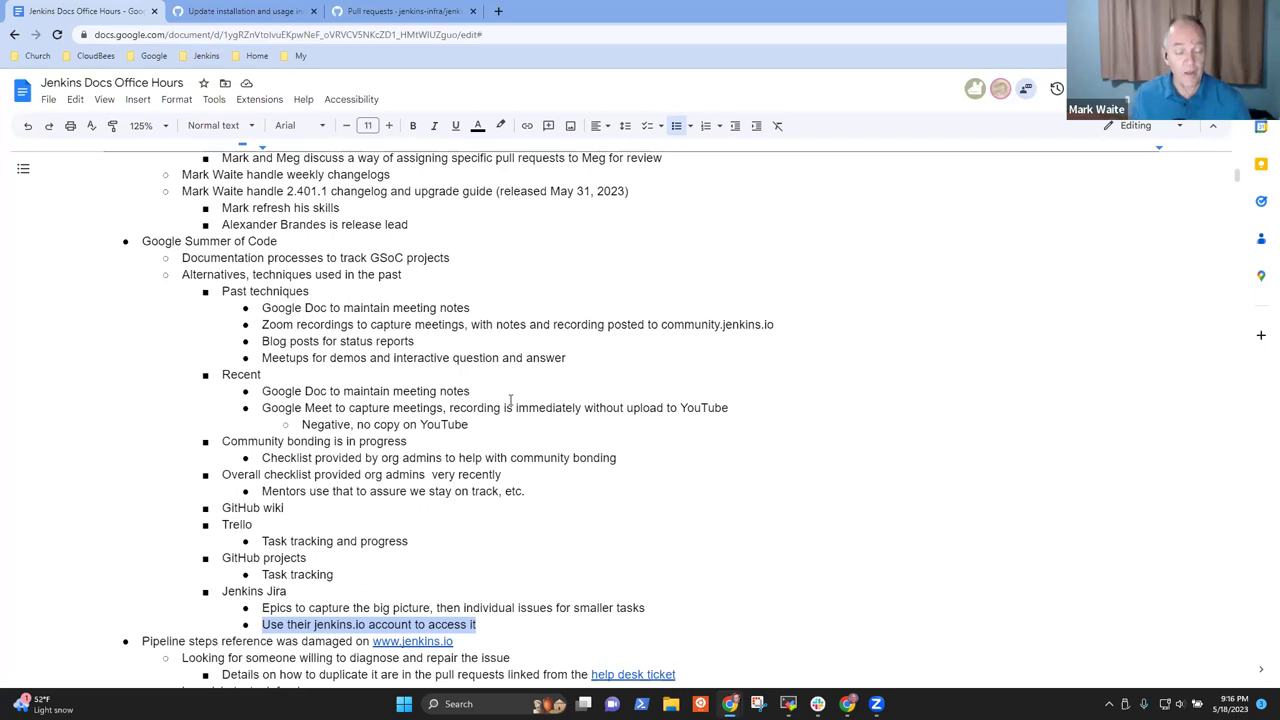
key("Up")
key("Up")
key("Up")
key("End")
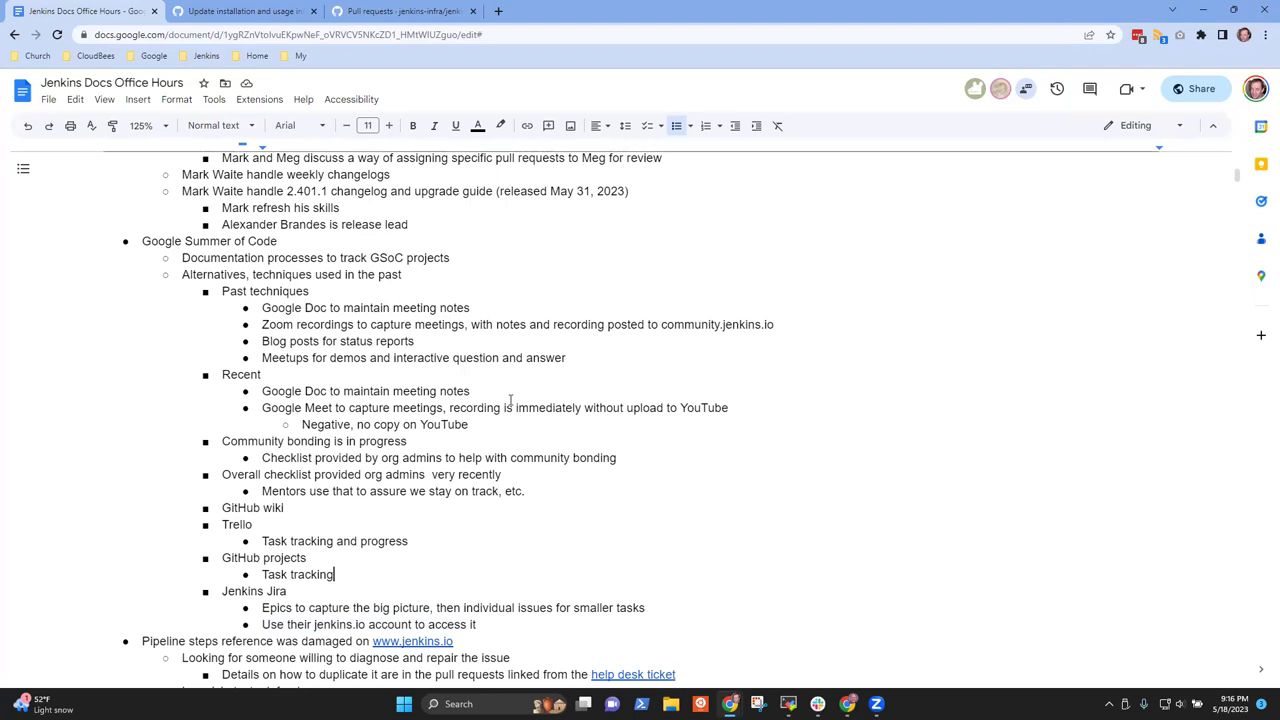
Step: Add 'Label issues as an epic, then associate issues with epic' below Task tracking under GitHub projects
key("Return")
type("Label ")
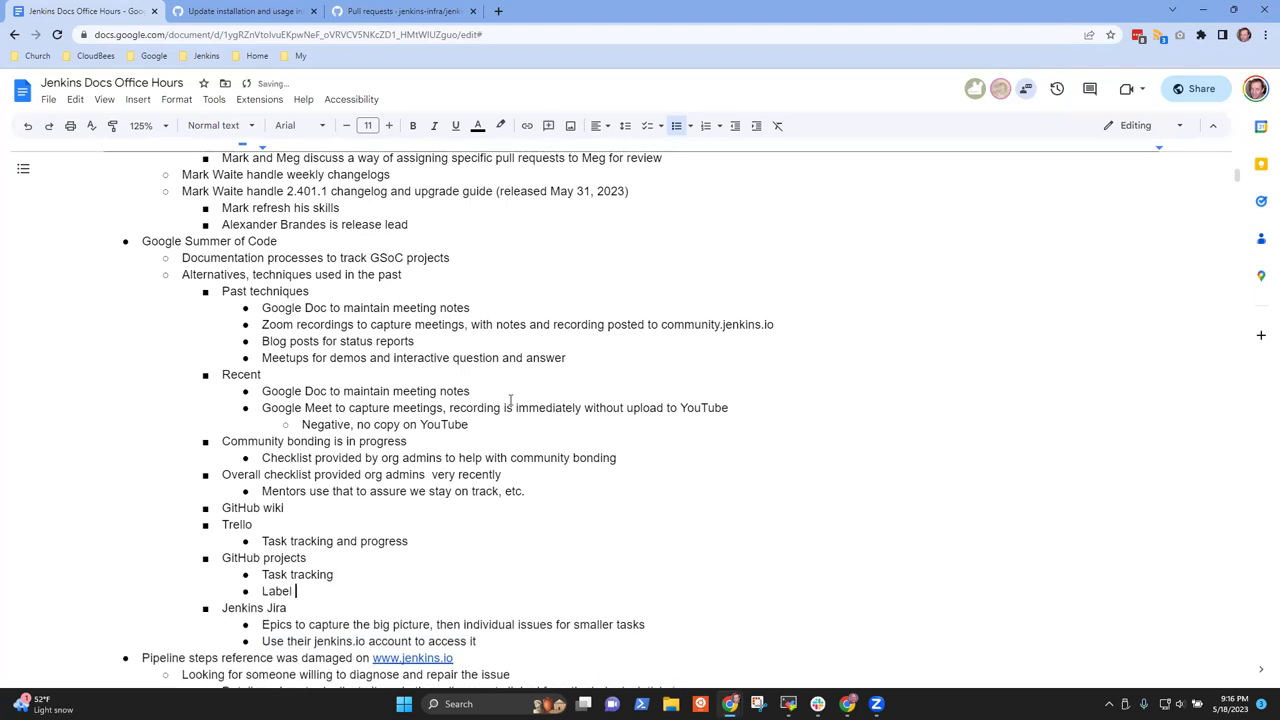
type("items as a")
key("BackSpace")
key("BackSpace")
key("BackSpace")
key("BackSpace")
key("ctrl+BackSpace")
type("issues as a n epic, t hen")
key("BackSpace")
key("BackSpace")
key("BackSpace")
key("BackSpace")
key("BackSpace")
type("hen ")
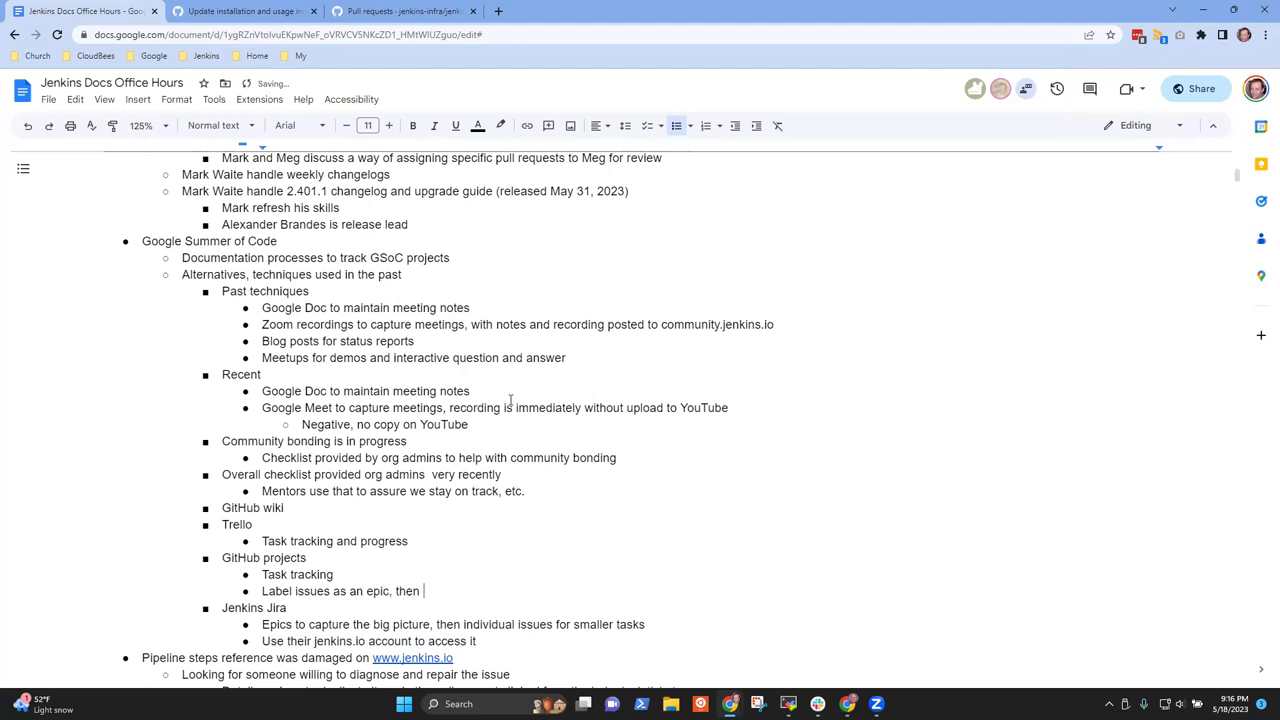
type("associate issues with epic")
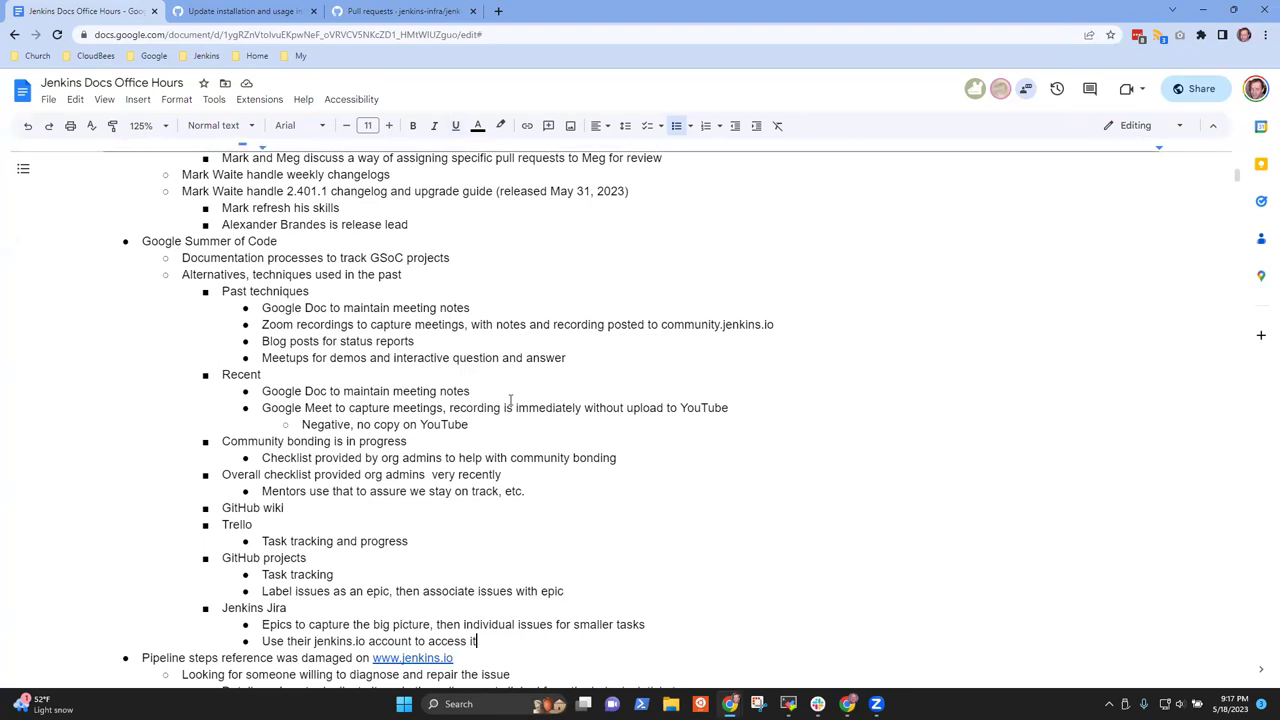
Step: Add the bullet 'Keep your pull requests very small' below the Jira access line
key("Return")
type("Pull request")
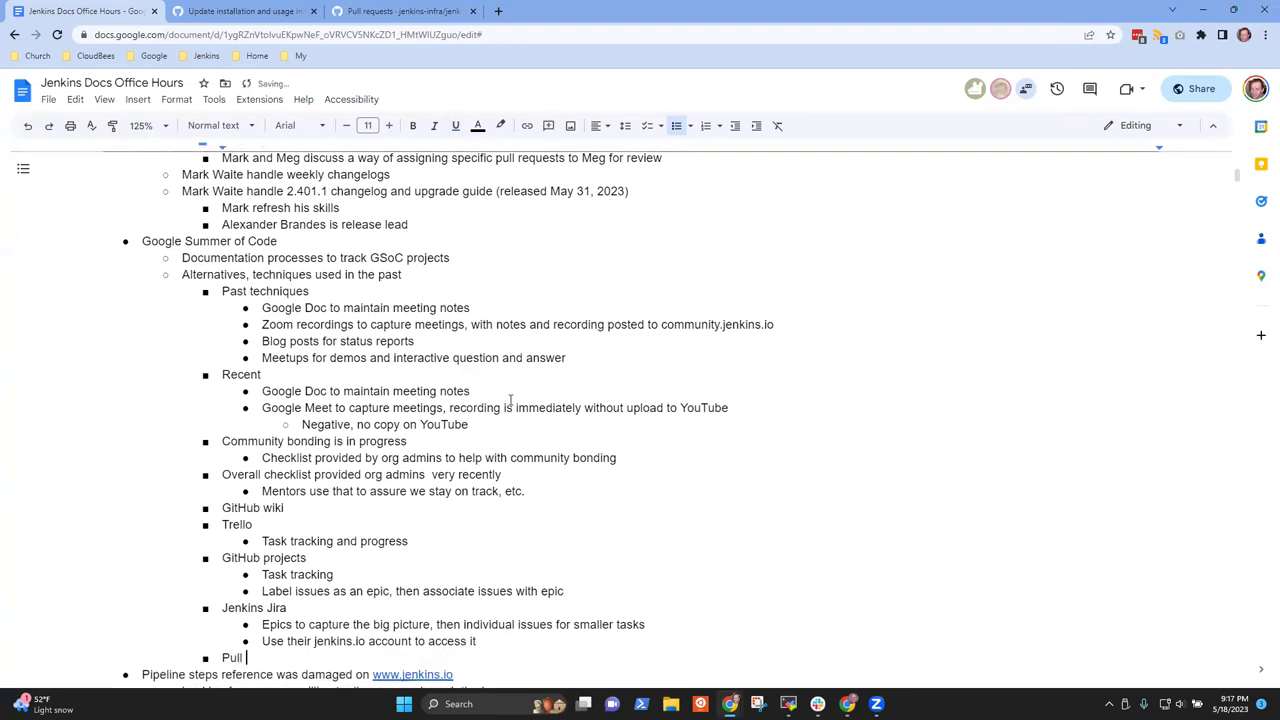
key("ctrl+BackSpace")
key("ctrl+BackSpace")
type("Keep your pull requests small")
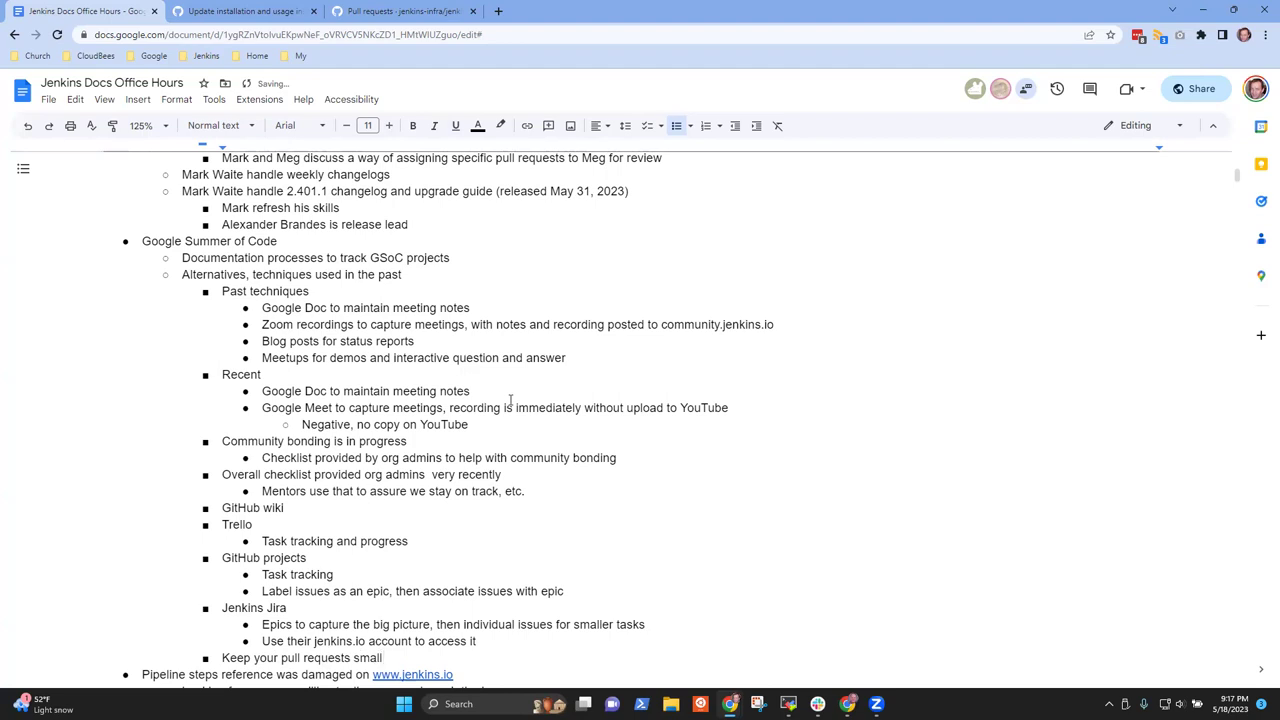
key("ctrl+BackSpace")
type("very small")
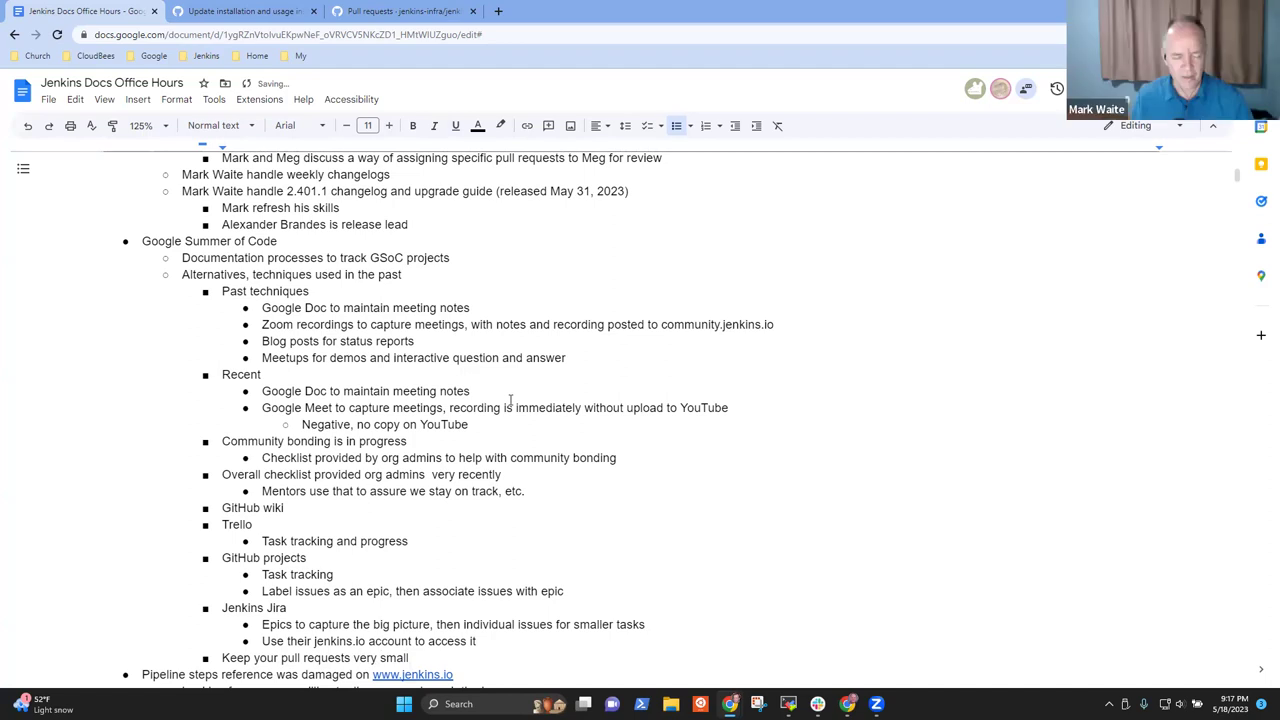
Step: Add an outdented 'General advice and open source practices' line for the advice
key("Return")
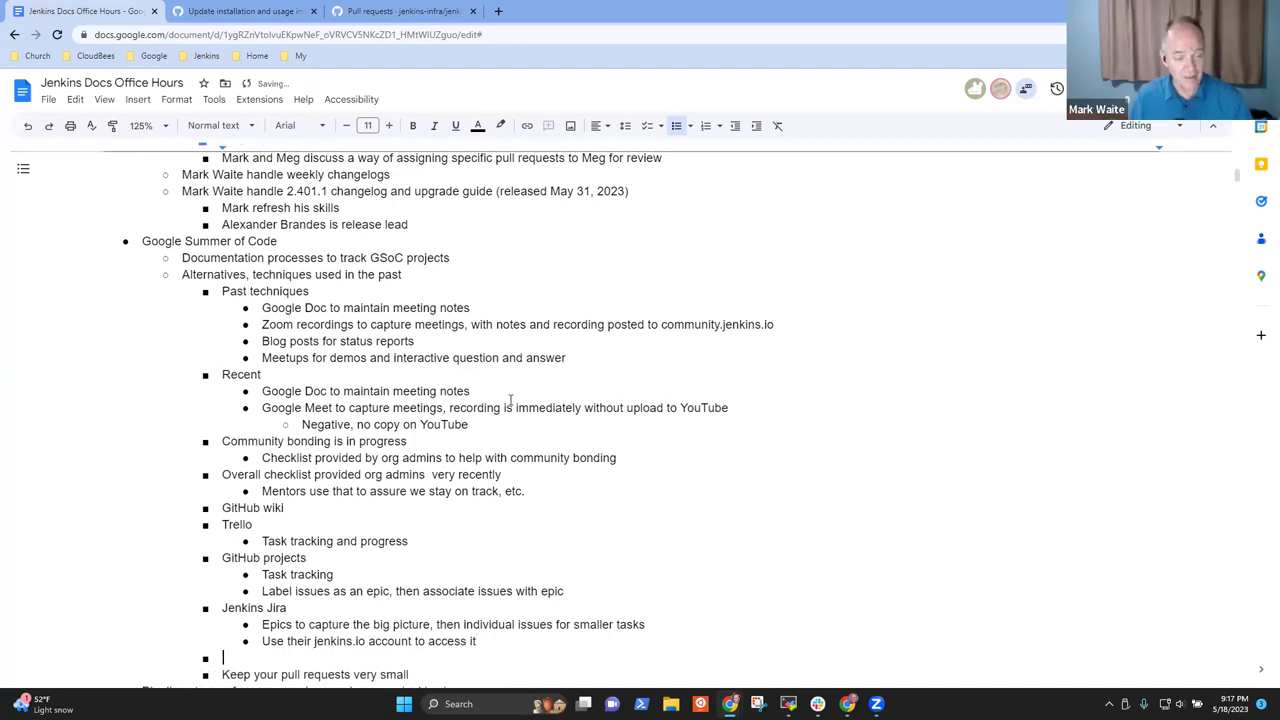
key("shift+Tab")
type("General advice and health")
scroll(510, 400, "down", 1)
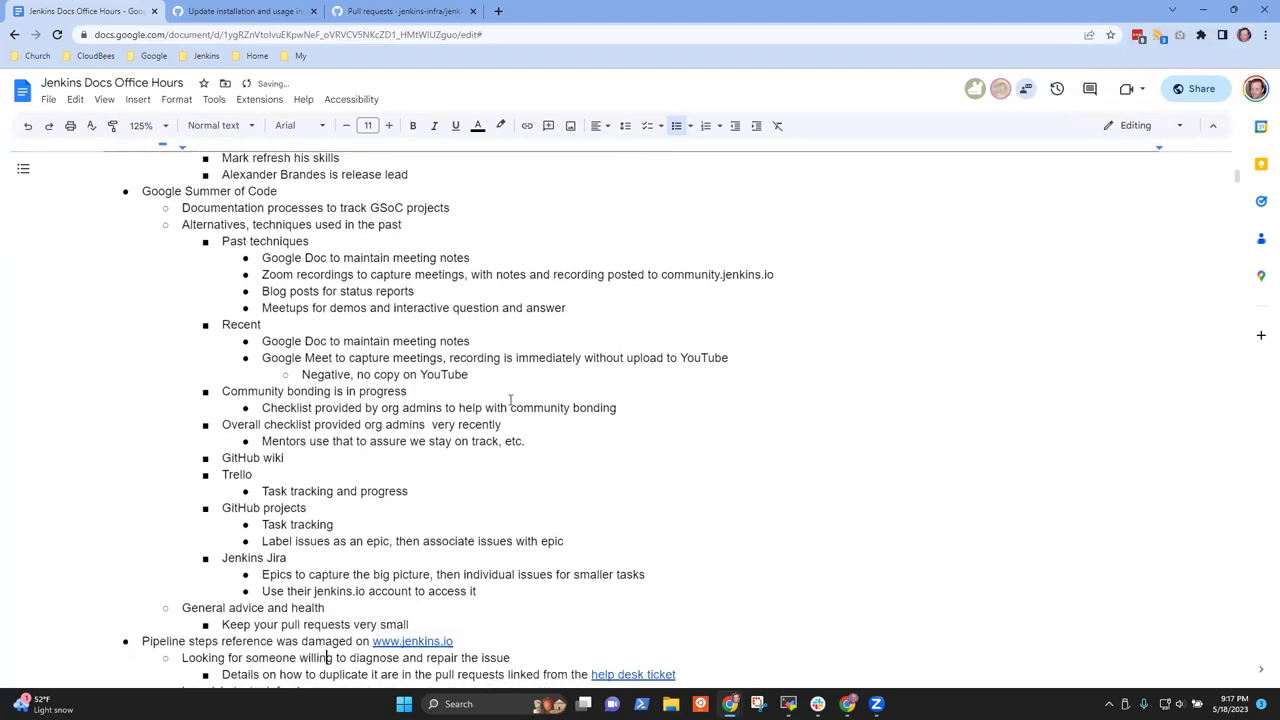
key("Up")
key("ctrl+BackSpace")
type("open source practices")
key("Down")
key("Home")
key("shift+End")
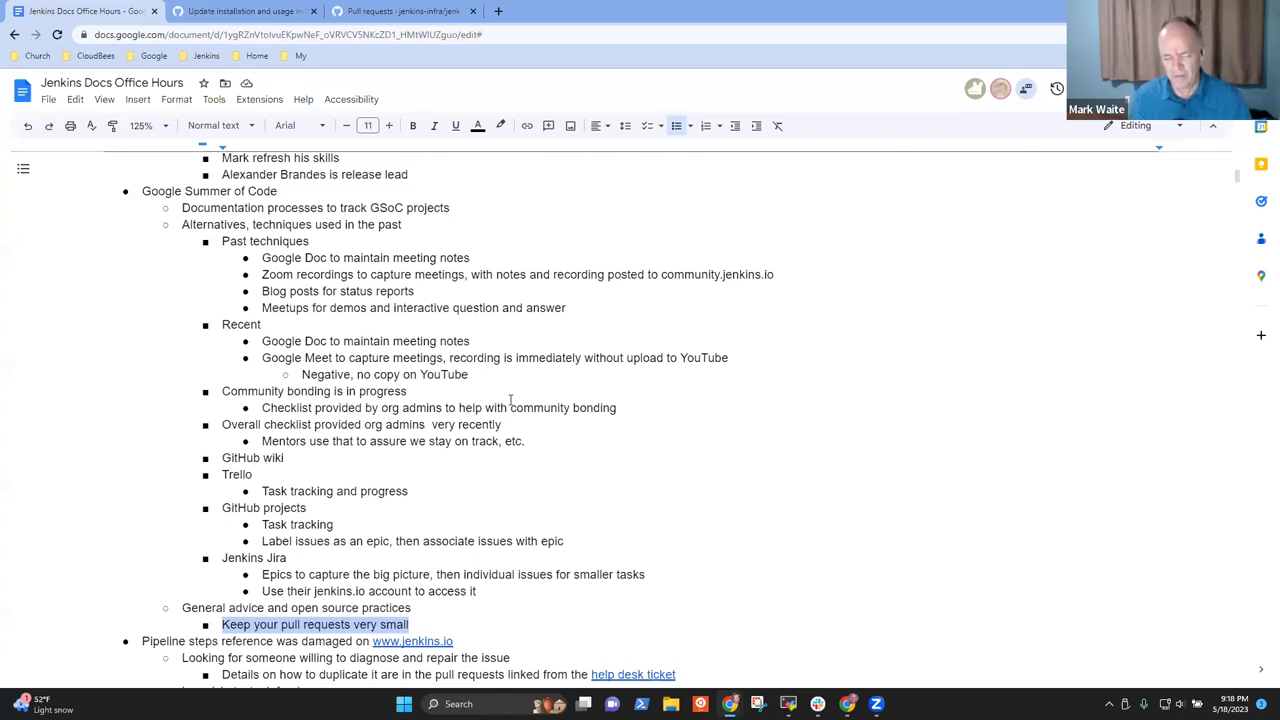
Step: Delete 'very' so the bullet reads 'Keep your pull requests small'
key("End")
key("Home")
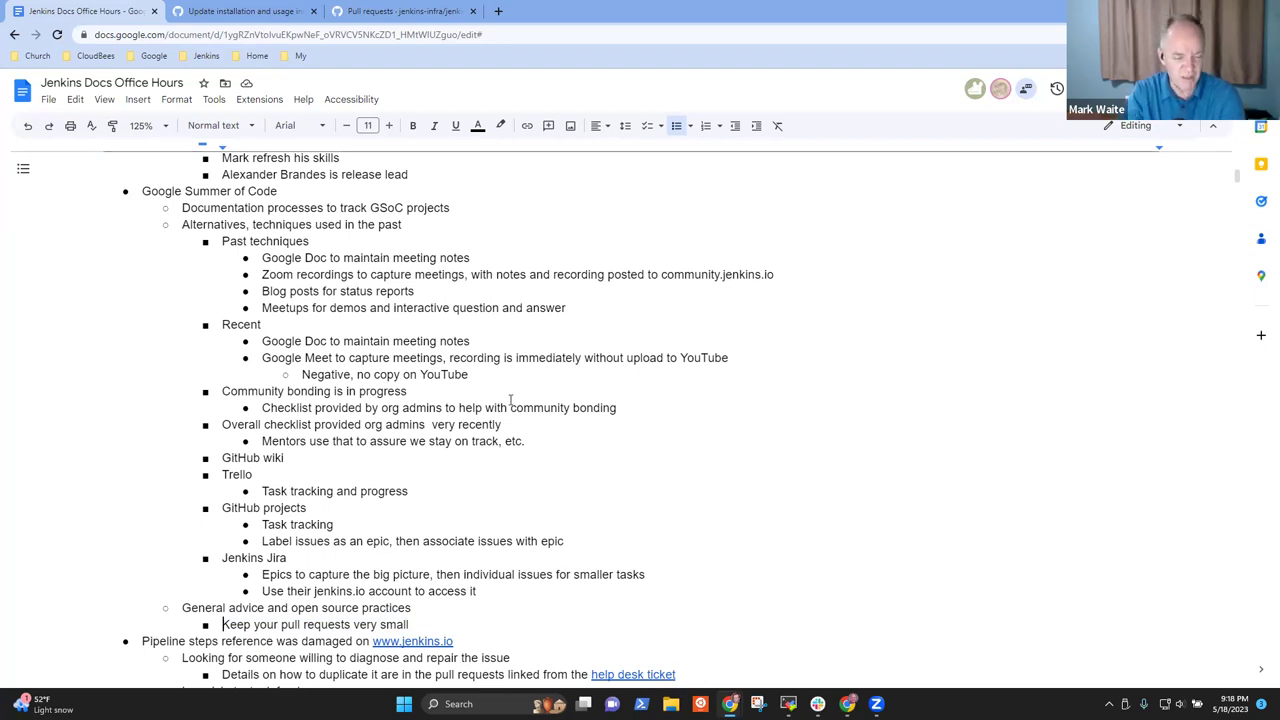
key("End")
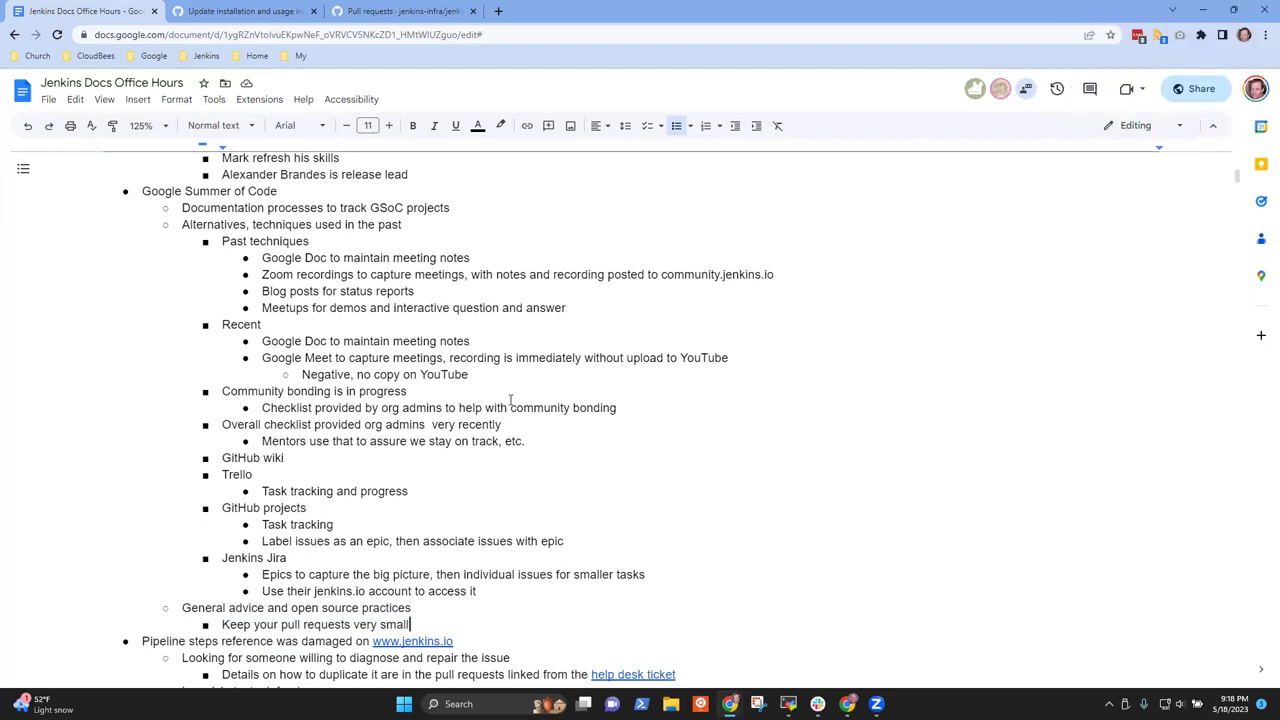
key("ctrl+Left")
key("ctrl+Left")
key("ctrl+shift+Right")
key("Delete")
Step: Move up through the task tracking list to the GitHub projects, GitHub wiki and Trello lines
key("End")
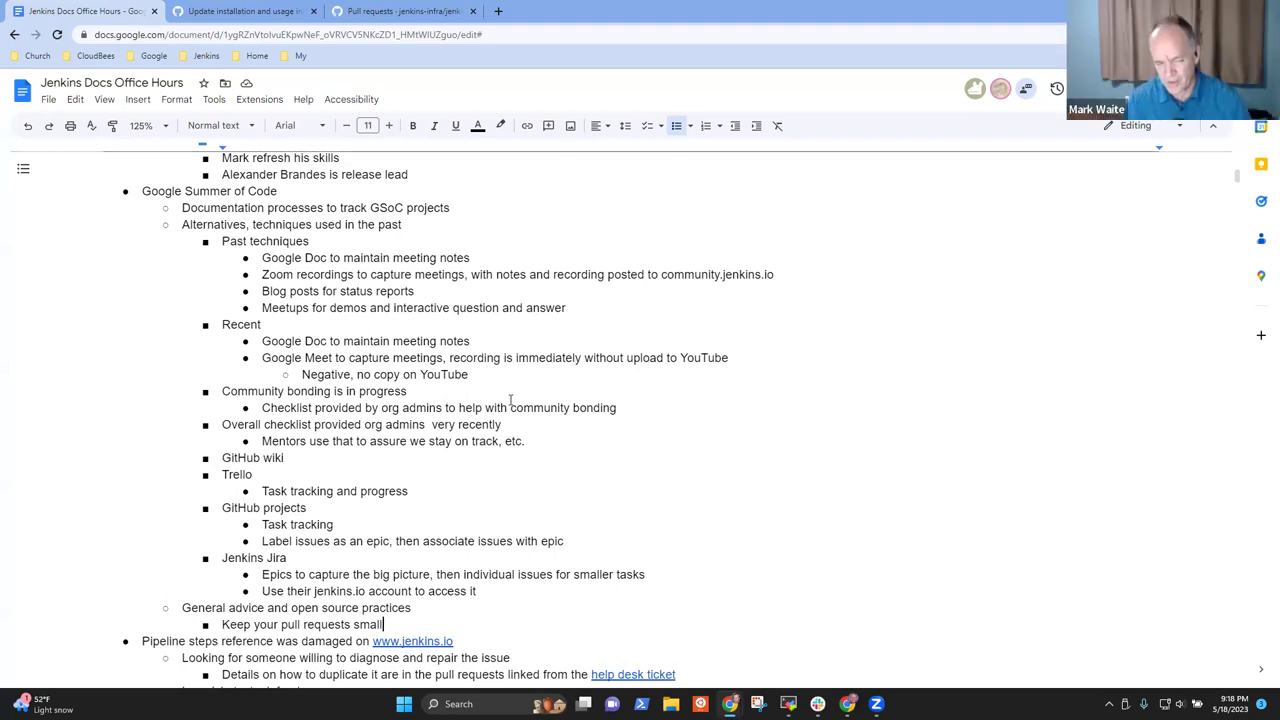
key("Up")
key("Up")
key("Up")
key("Up")
key("Up")
key("Up")
key("Up")
key("Up")
key("Up")
key("Up")
key("Home")
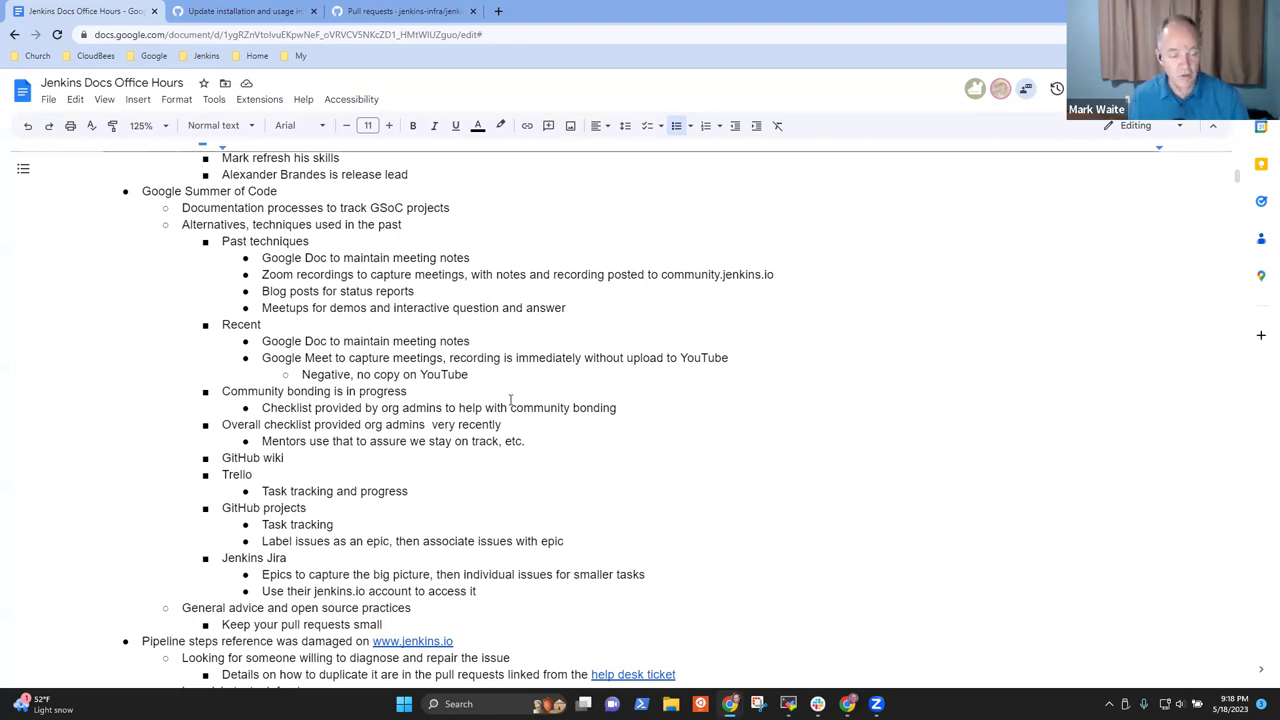
key("Down")
Step: Append to the Jenkins Jira line that two mentors prefer it if epics are needed
key("shift+Down")
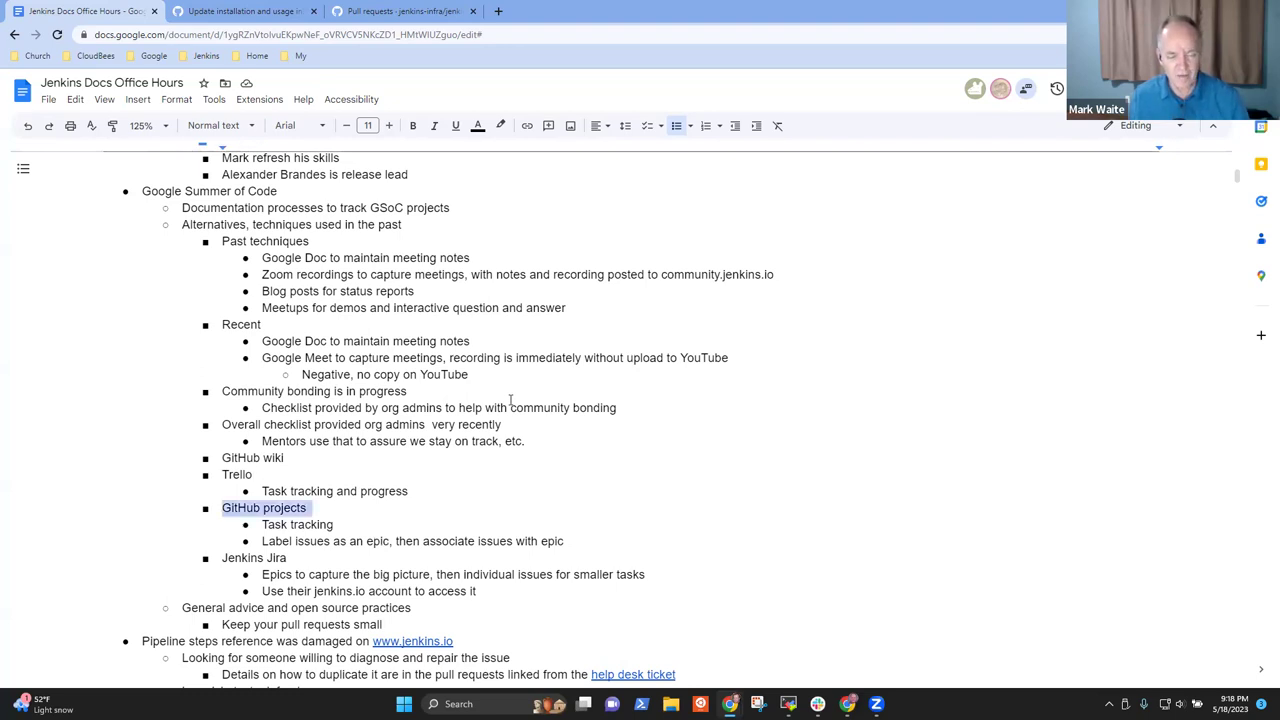
key("shift+Down")
key("Up")
key("Up")
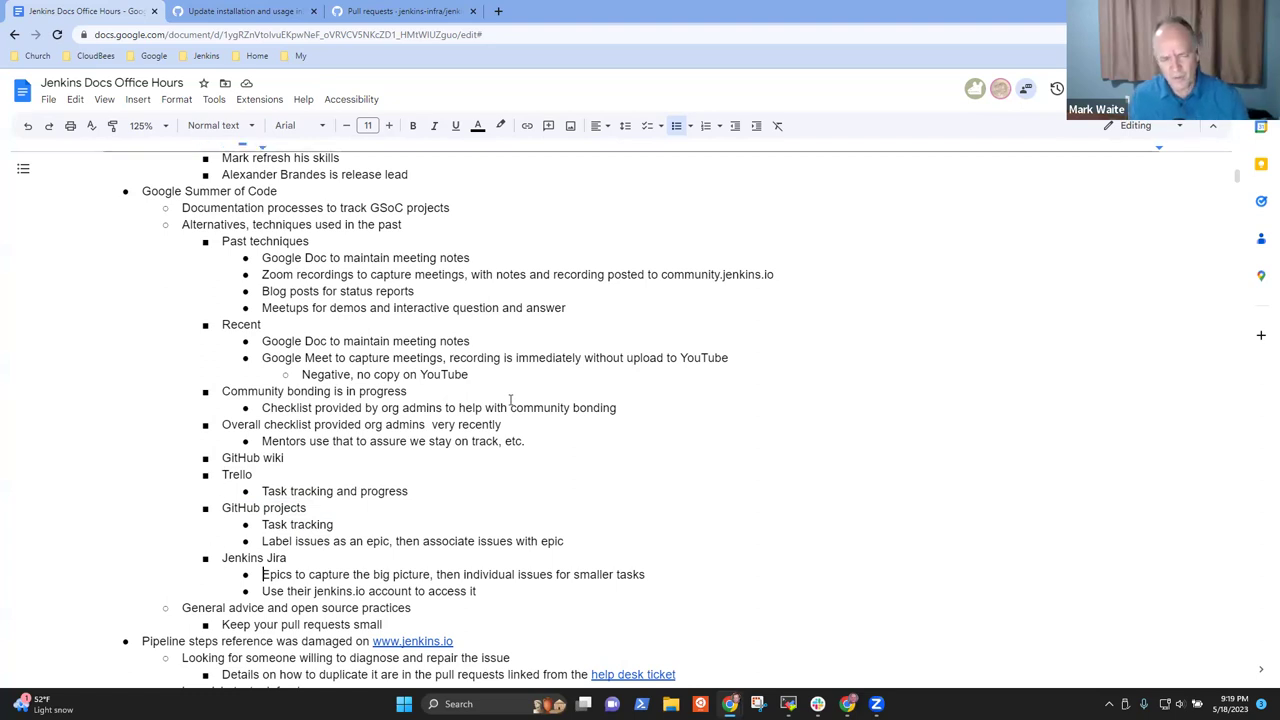
key("shift+End")
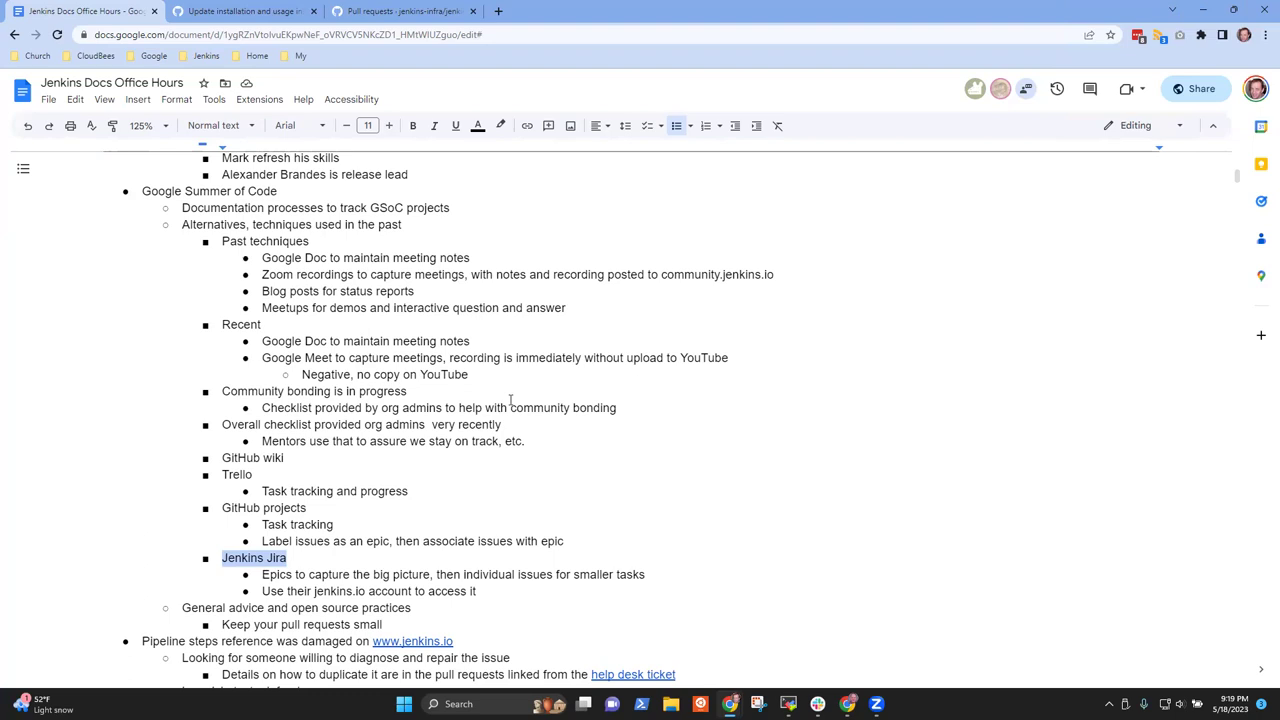
key("End")
type("(prefered by")
key("BackSpace")
key("BackSpace")
key("BackSpace")
key("BackSpace")
key("BackSpace")
key("BackSpace")
key("BackSpace")
type("rred by Mark and Kris if we need a")
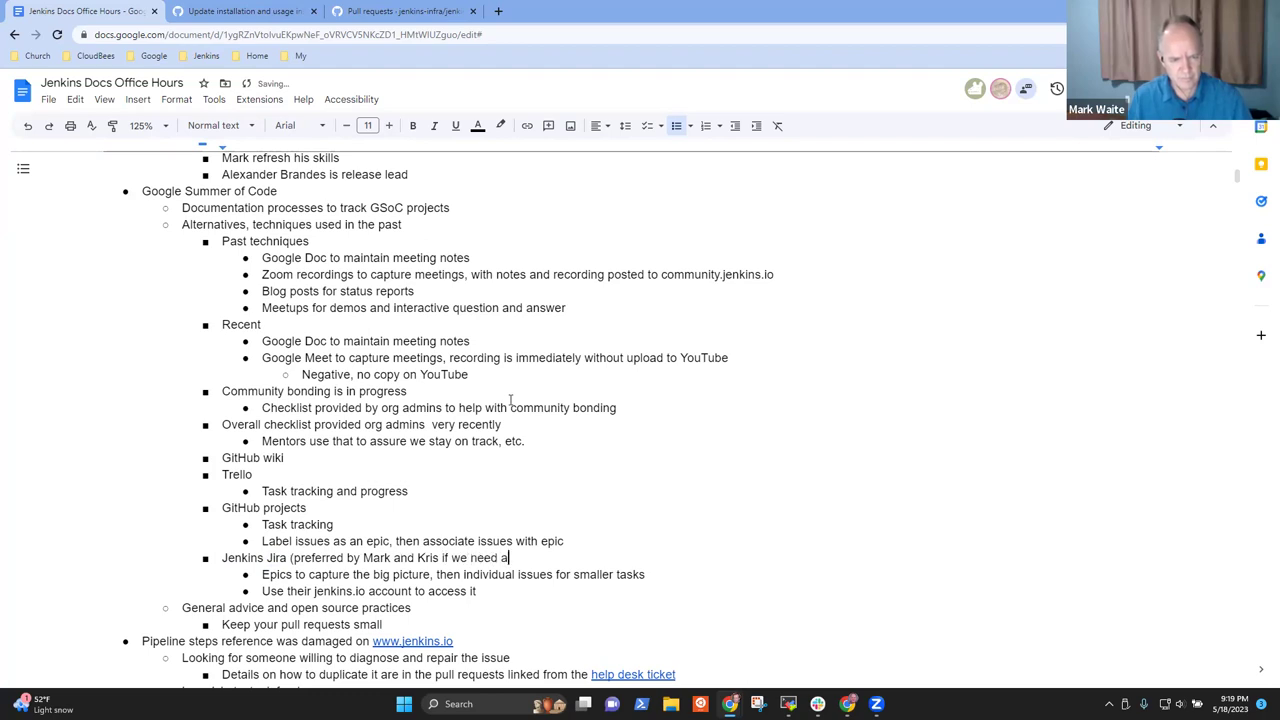
key("BackSpace")
type("epics)")
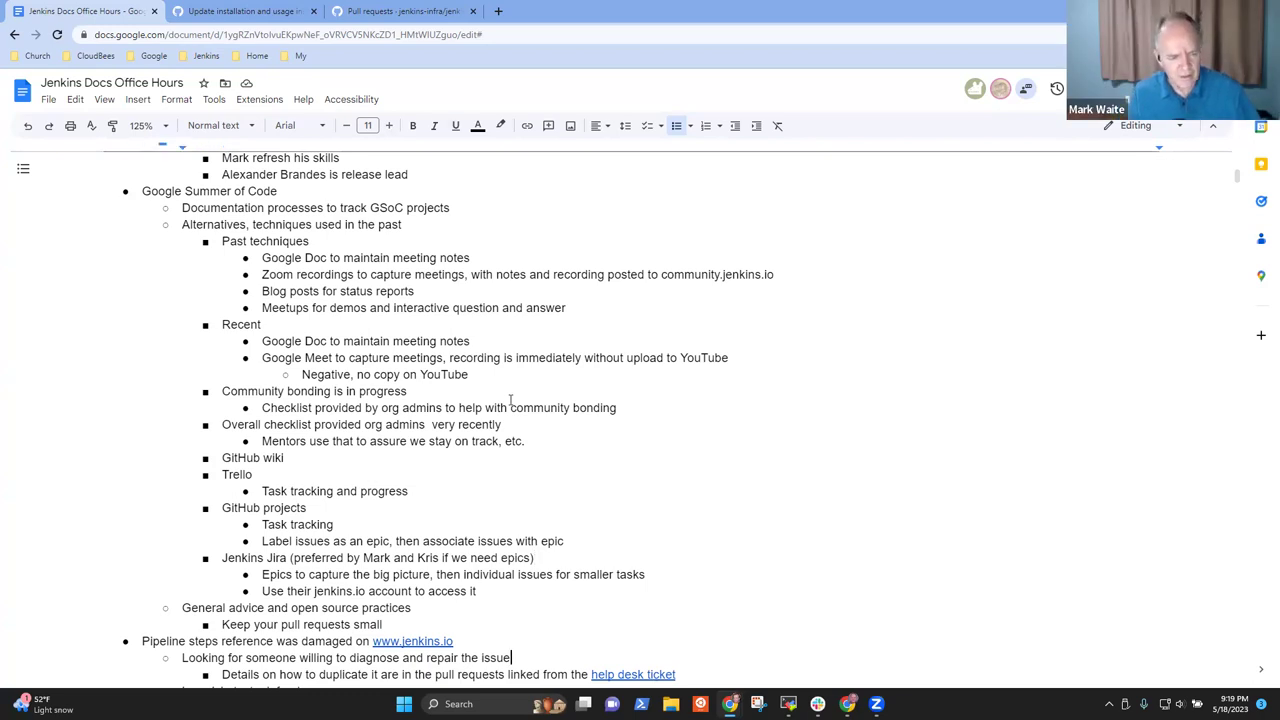
scroll(510, 400, "down", 1)
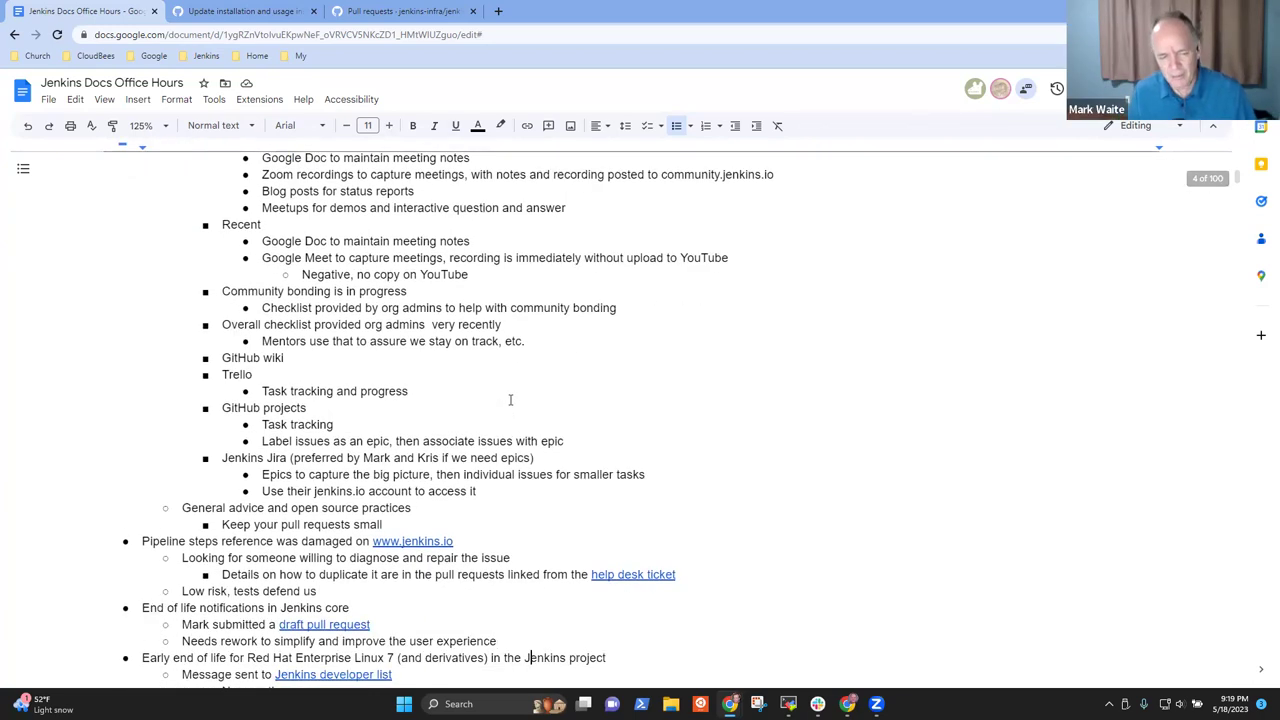
scroll(510, 400, "down", 1)
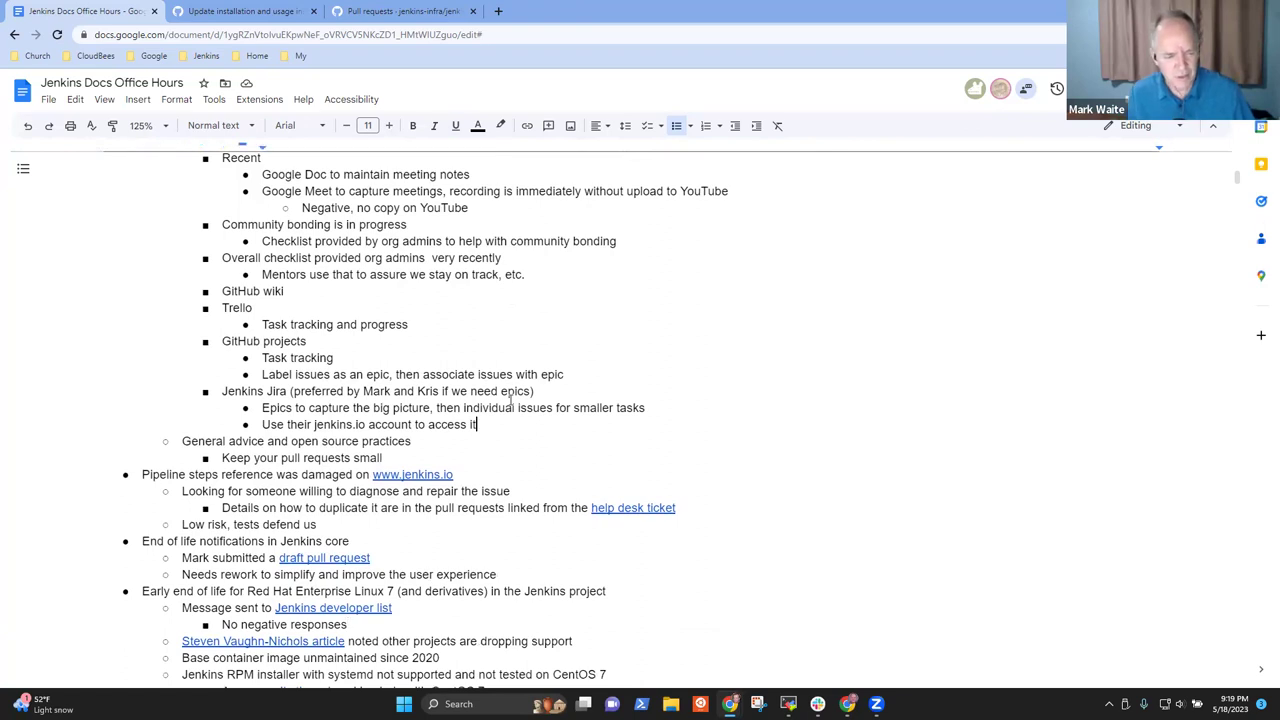
key("Down")
key("End")
key("Down")
key("shift+End")
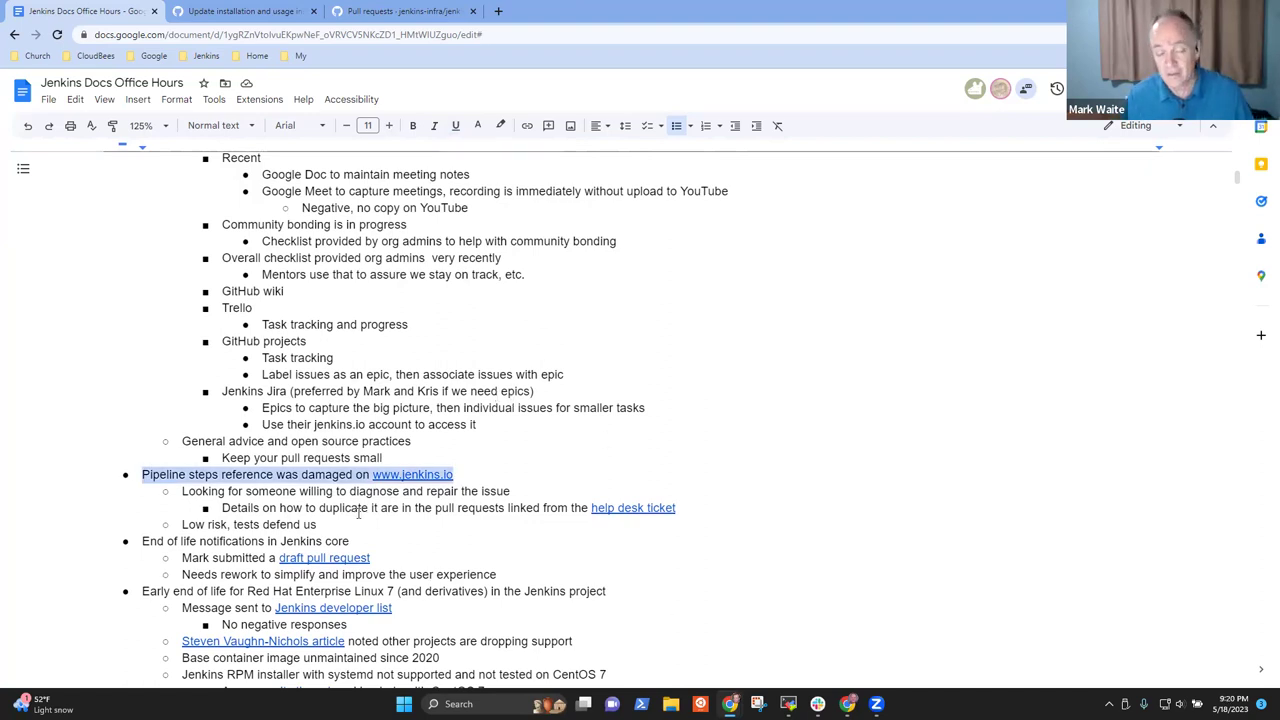
left_click(273, 473)
key("shift+End")
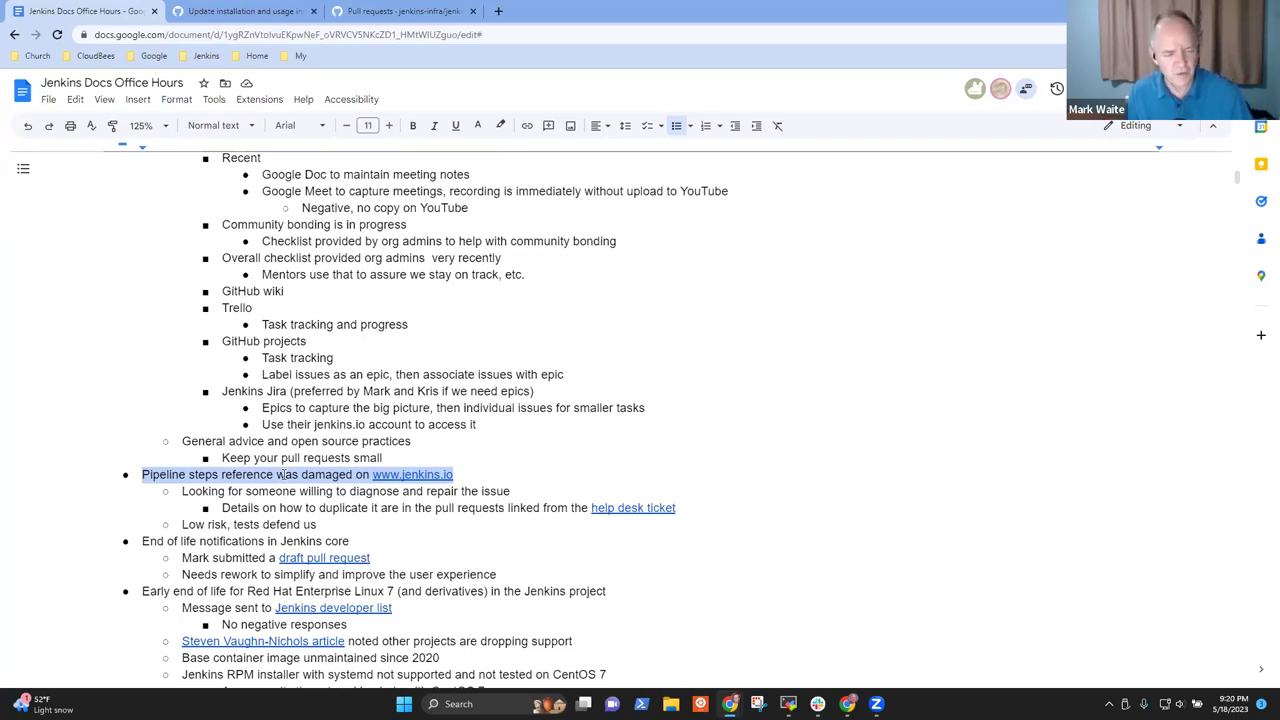
key("Up")
key("shift+End")
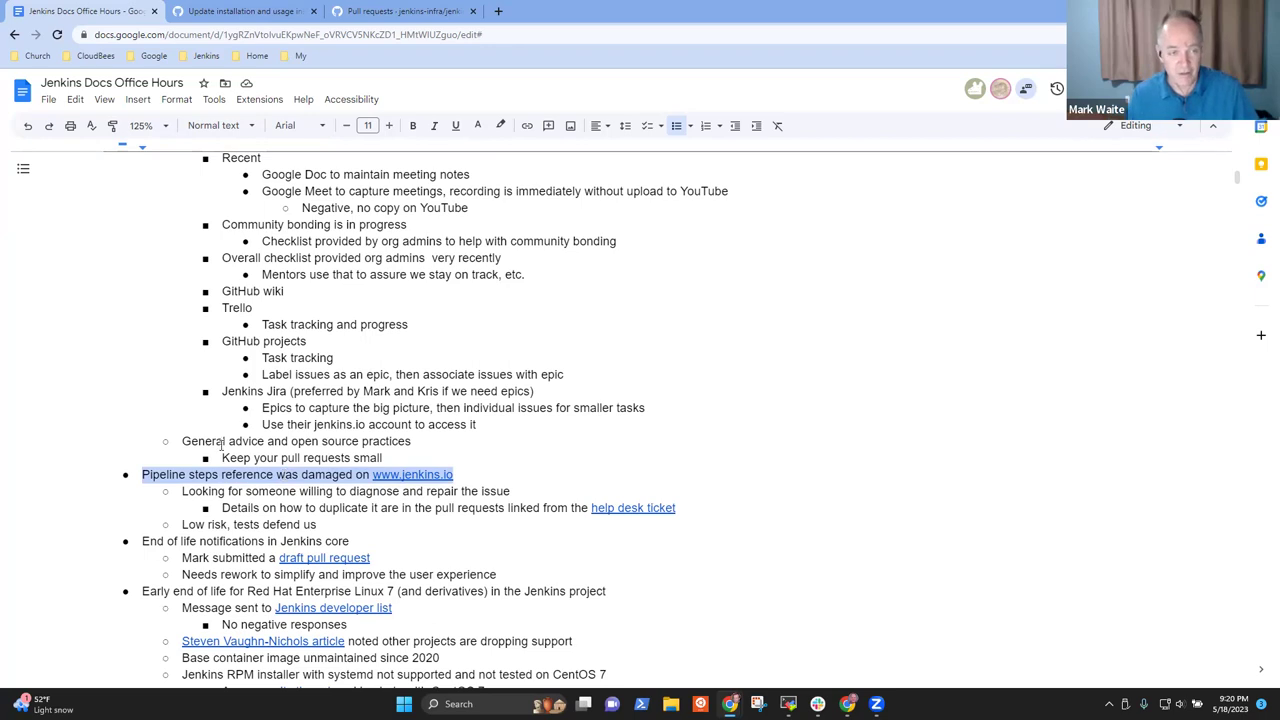
Step: Open the linked help desk ticket in a new tab and scroll through it
left_click(631, 510)
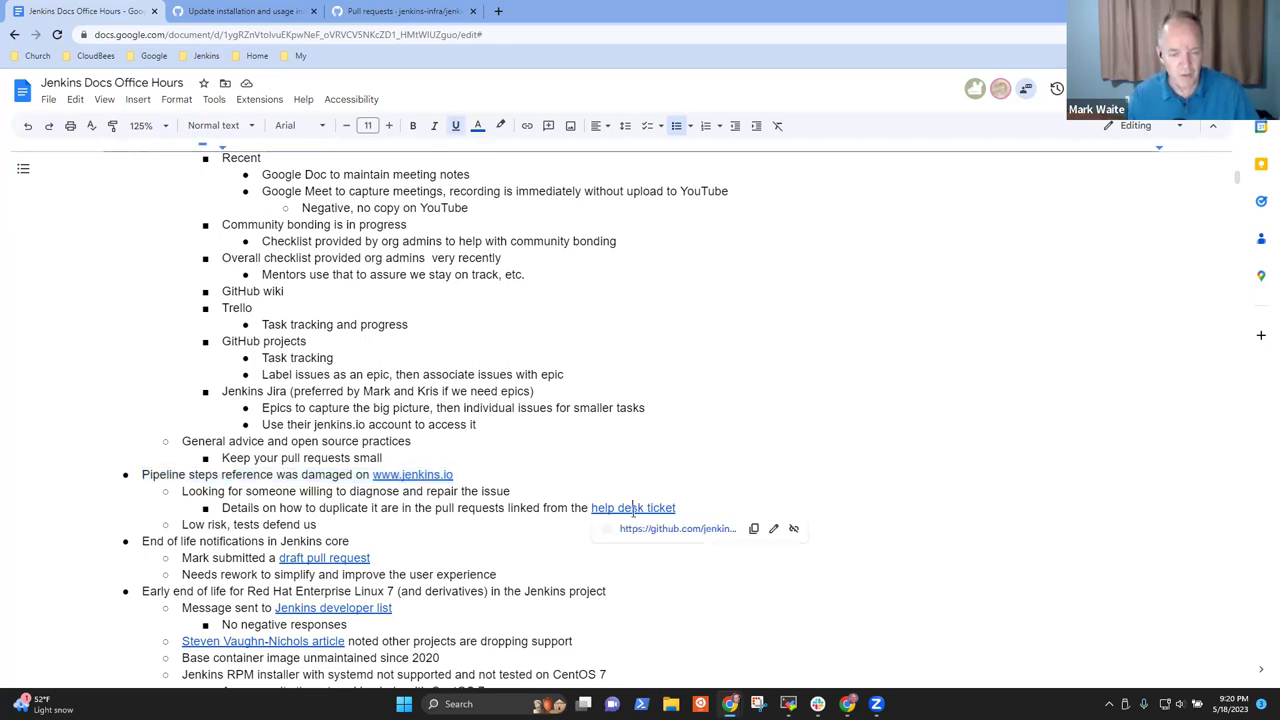
left_click(660, 532)
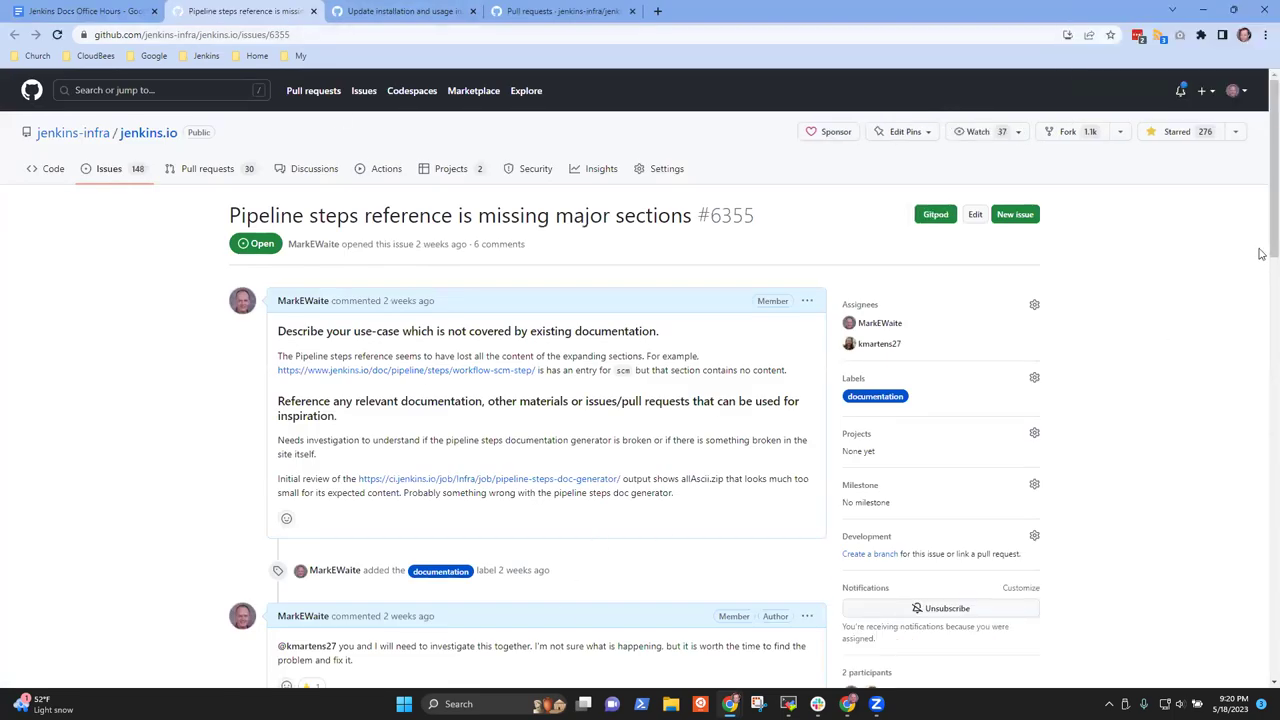
scroll(1262, 457, "down", 3)
scroll(1262, 457, "down", 10)
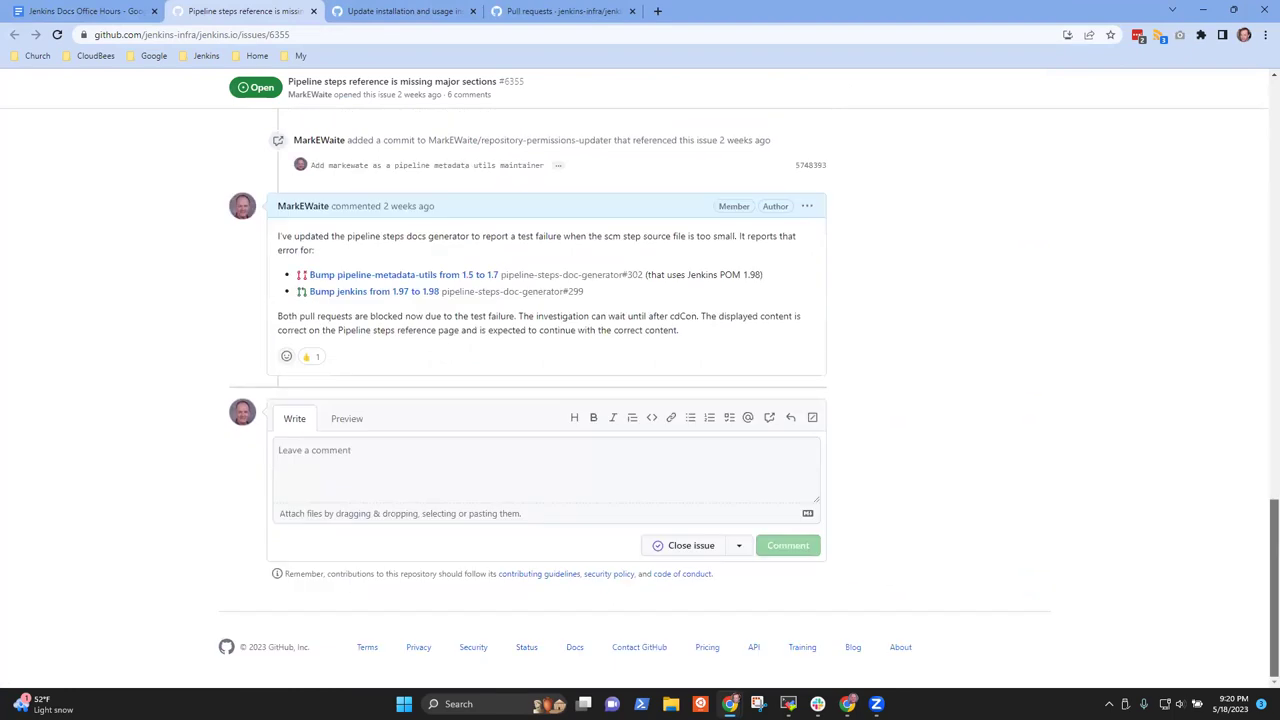
Step: Open the 'Bump jenkins from 1.97 to 1.98' pull request and review its checks
left_click(378, 300)
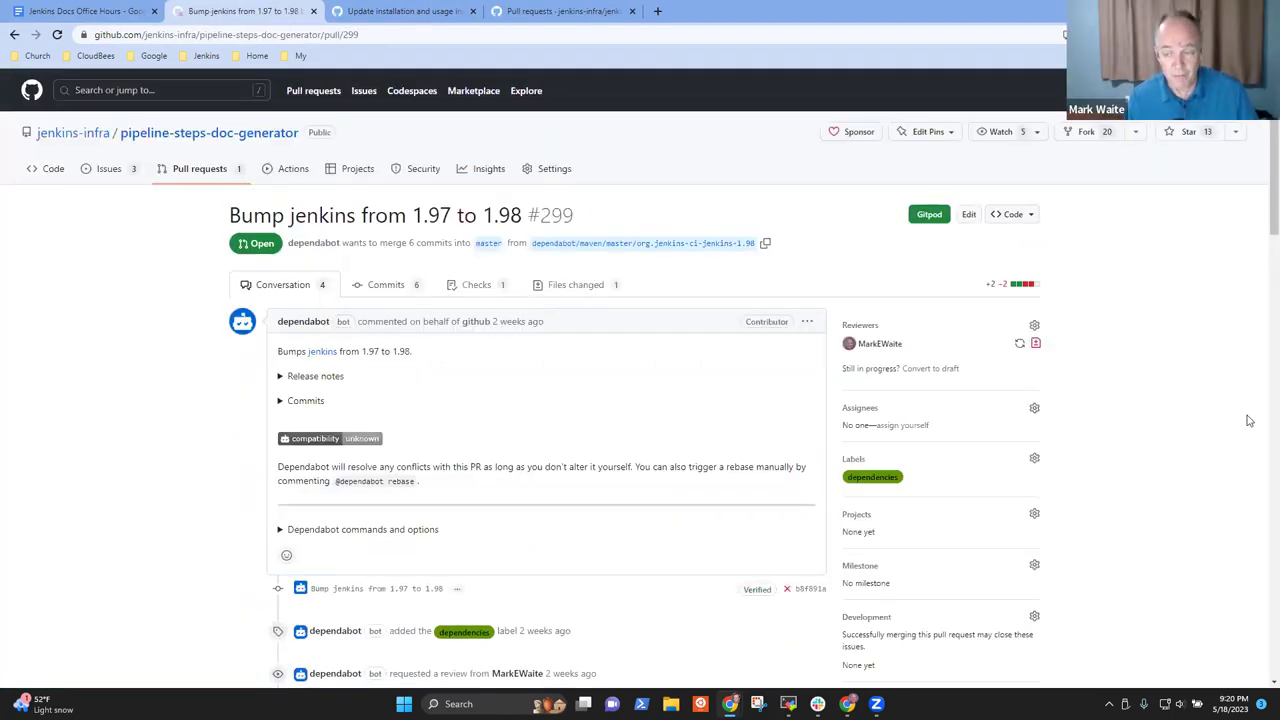
scroll(1262, 457, "down", 2)
scroll(1262, 457, "down", 15)
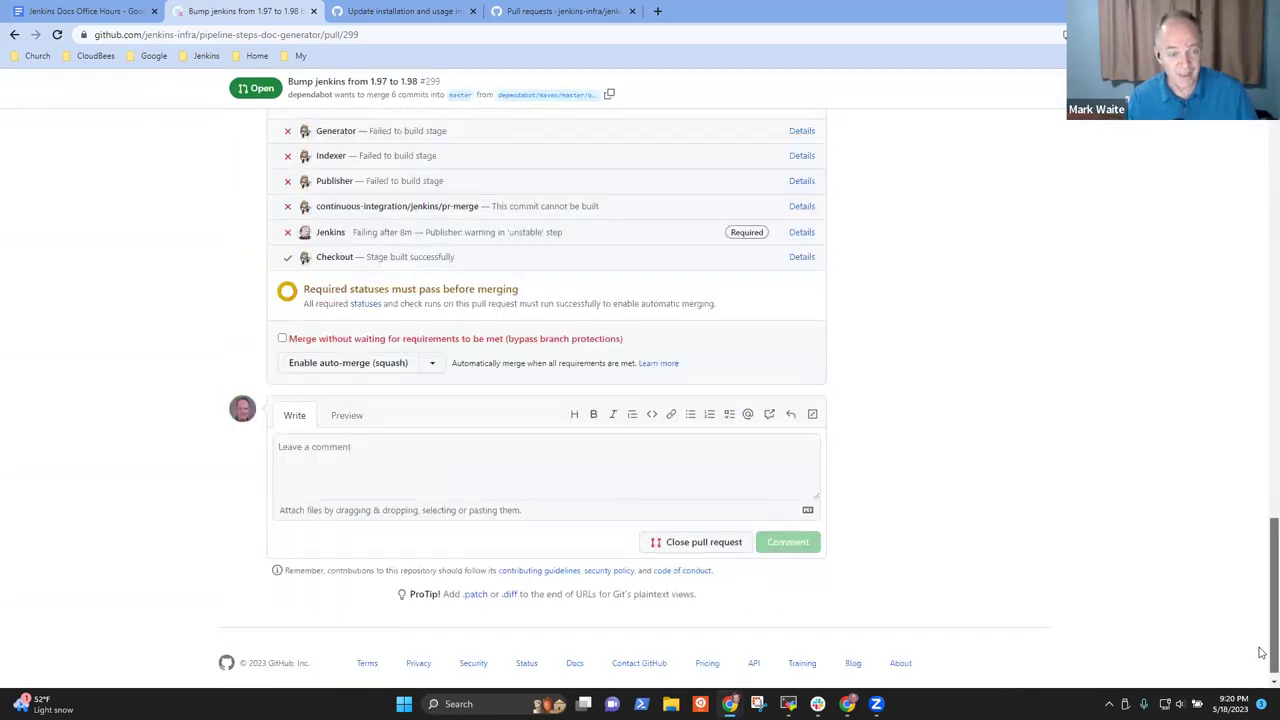
scroll(1258, 586, "up", 5)
scroll(1262, 593, "down", 1)
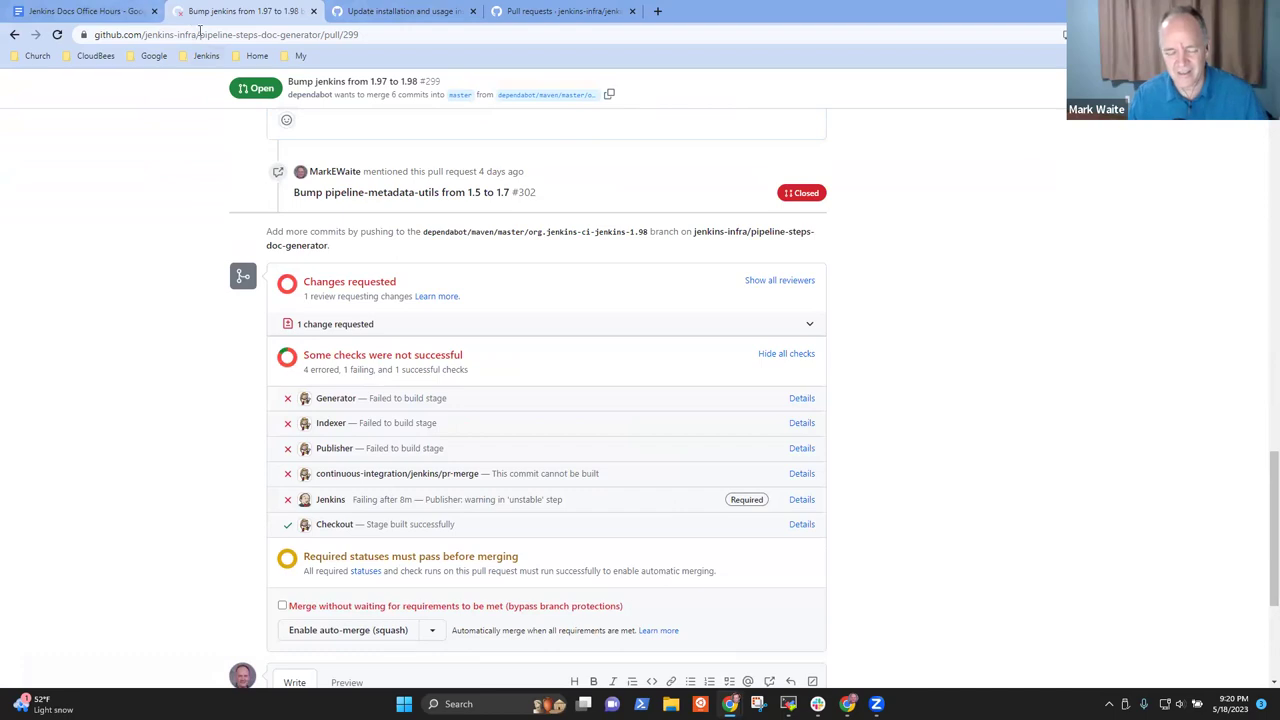
Step: Compare the meeting notes with the pull request's failing checks, placing the caret after 'Low risk, tests defend us'
left_click(86, 10)
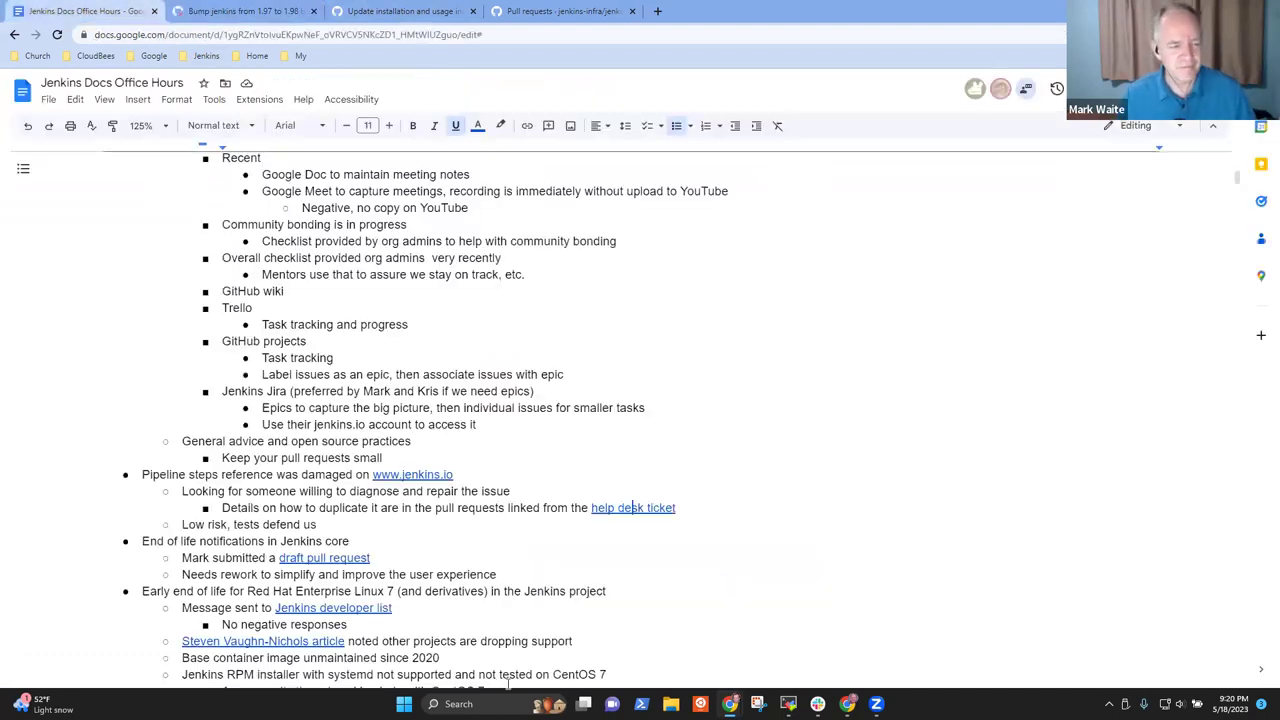
left_click(266, 10)
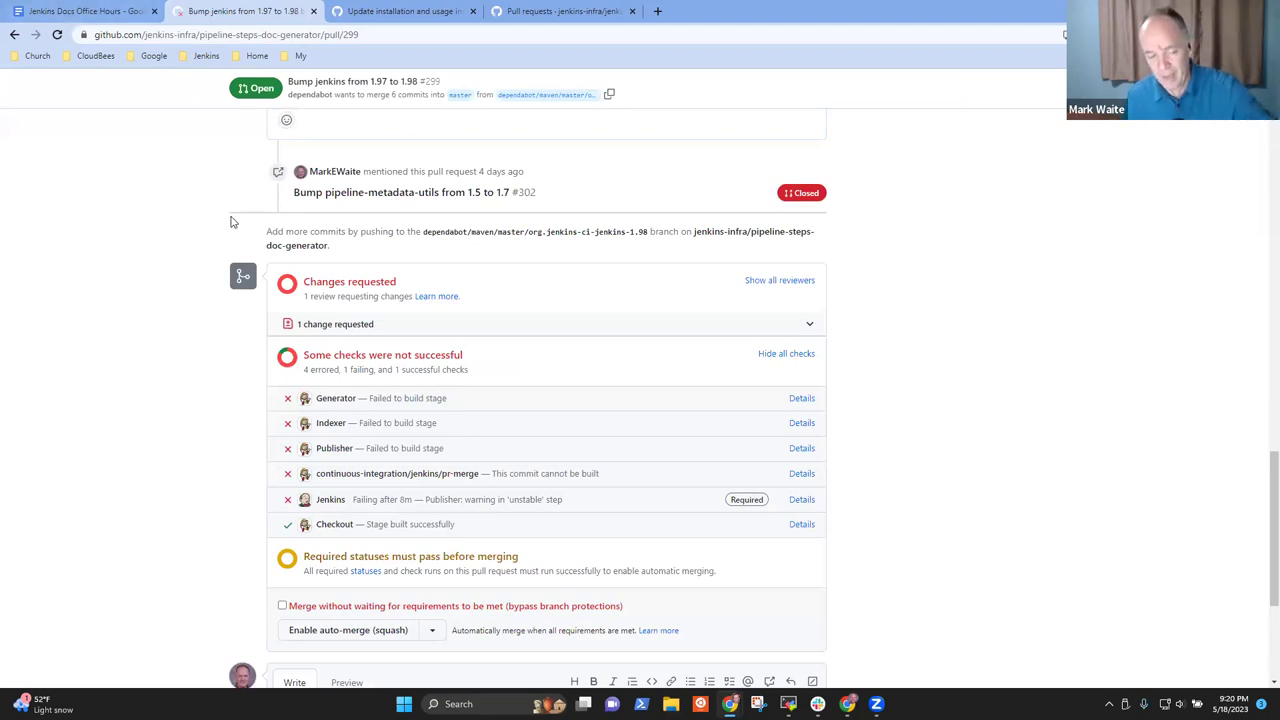
left_click(108, 12)
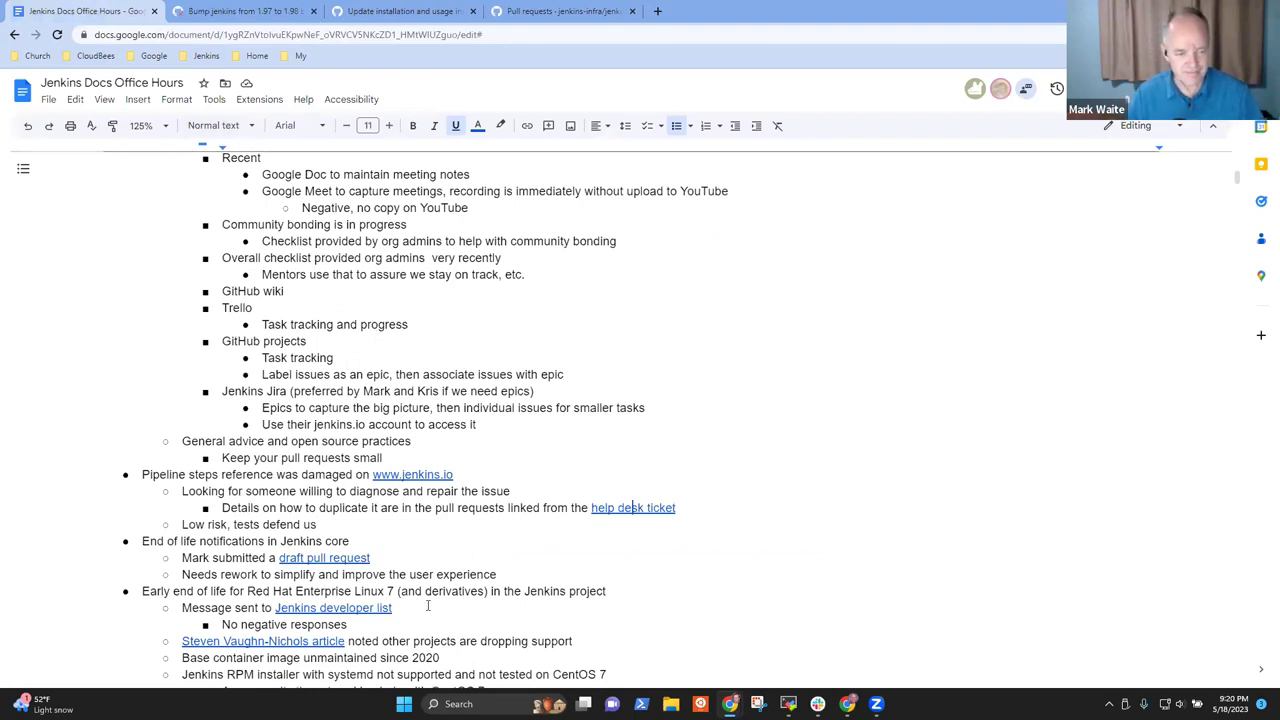
left_click(345, 527)
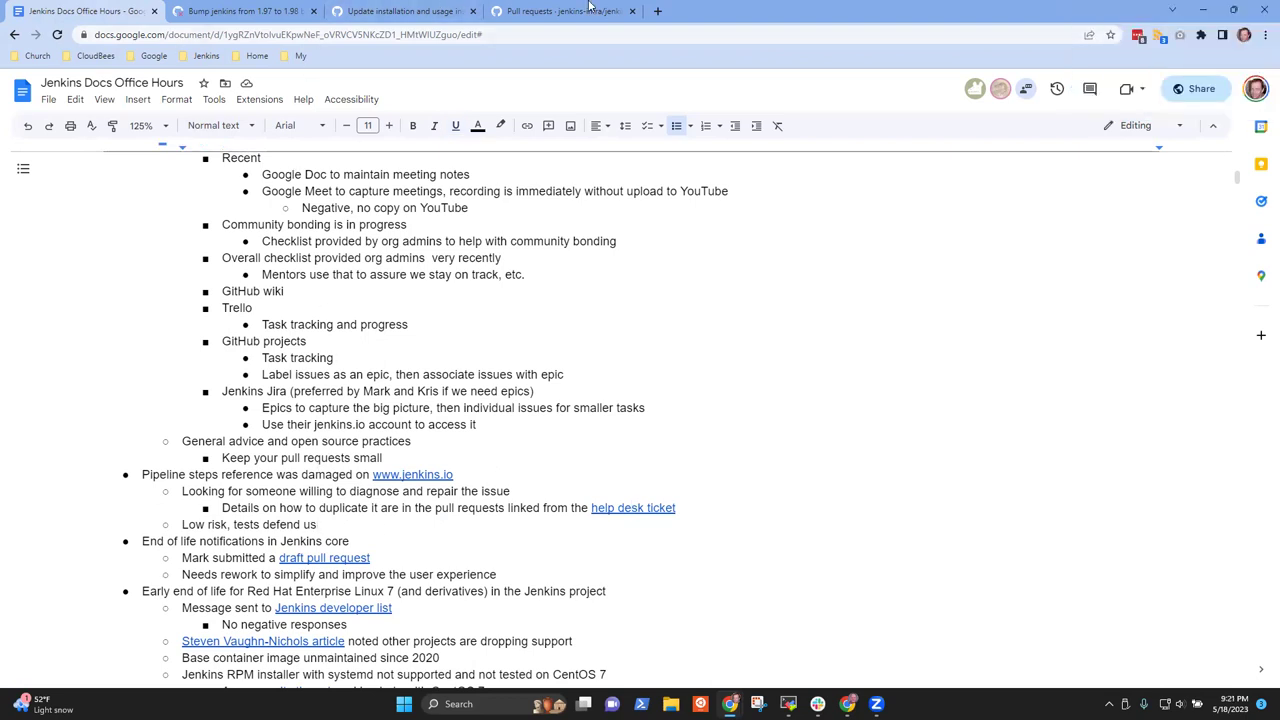
left_click(253, 11)
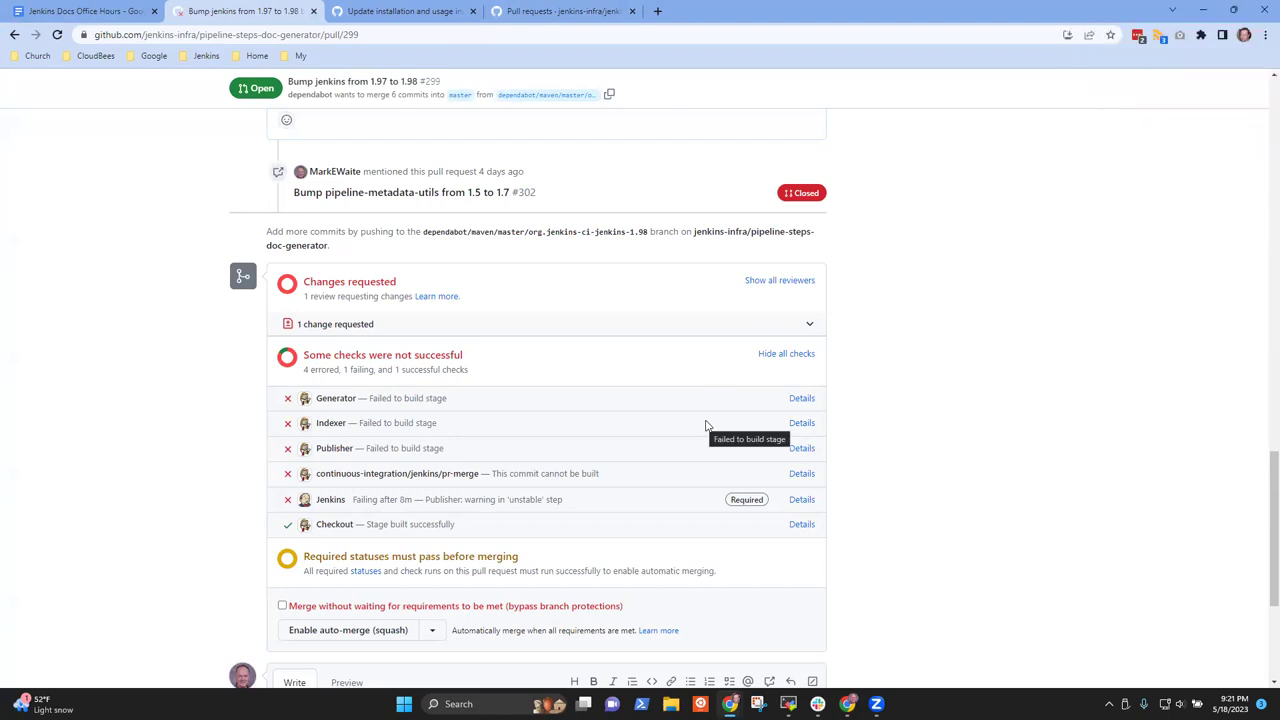
Step: In a new tab, find the checkout step in jenkins.io's Pipeline Steps reference
left_click(659, 13)
left_click(204, 56)
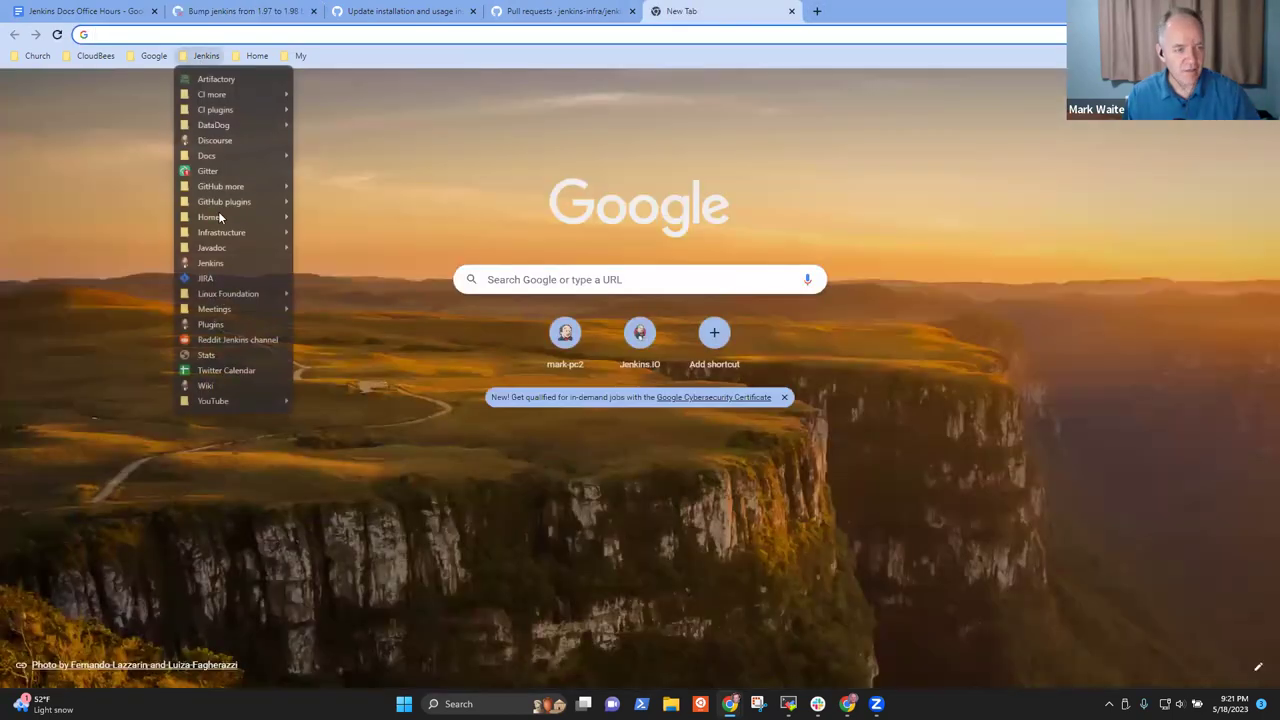
left_click(212, 263)
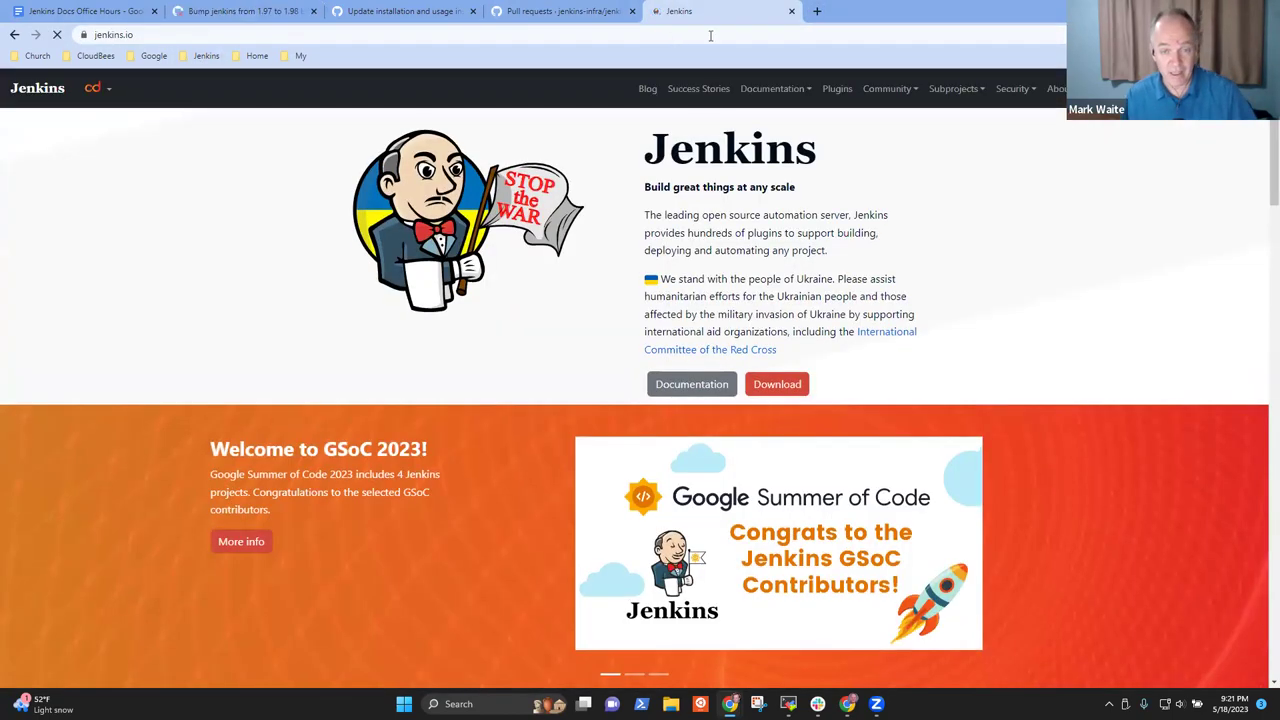
left_click(798, 92)
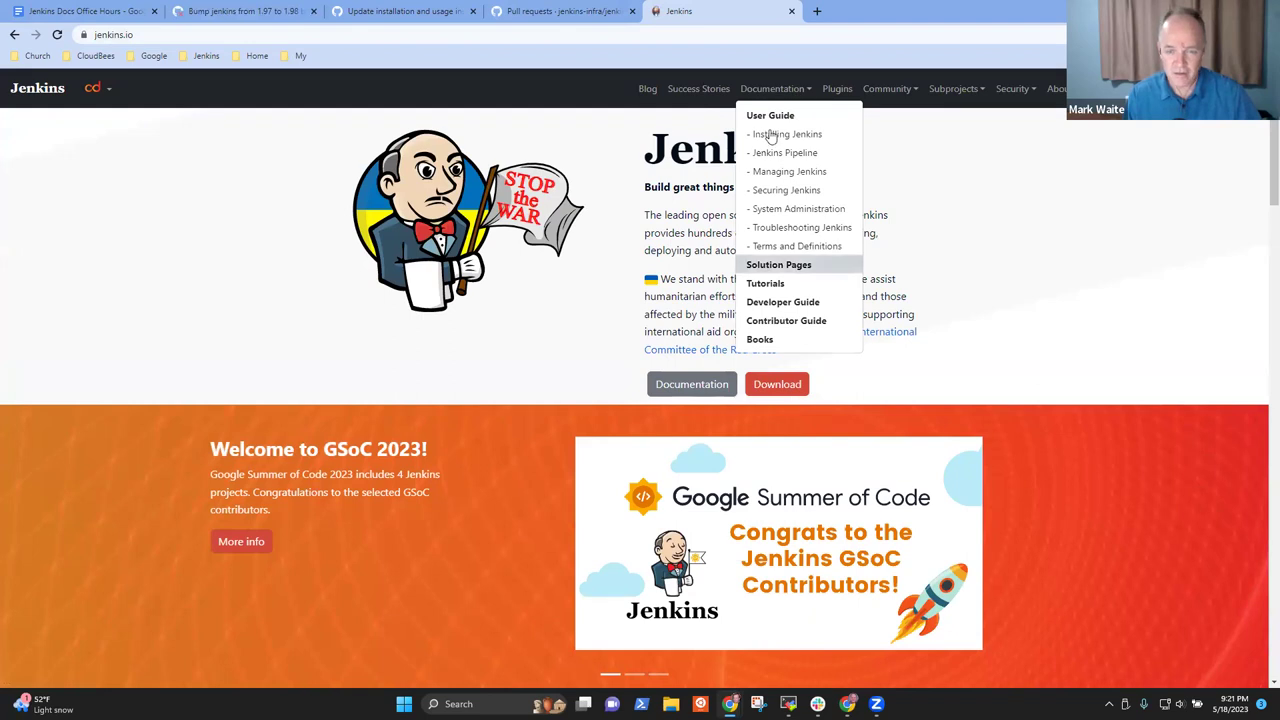
left_click(797, 152)
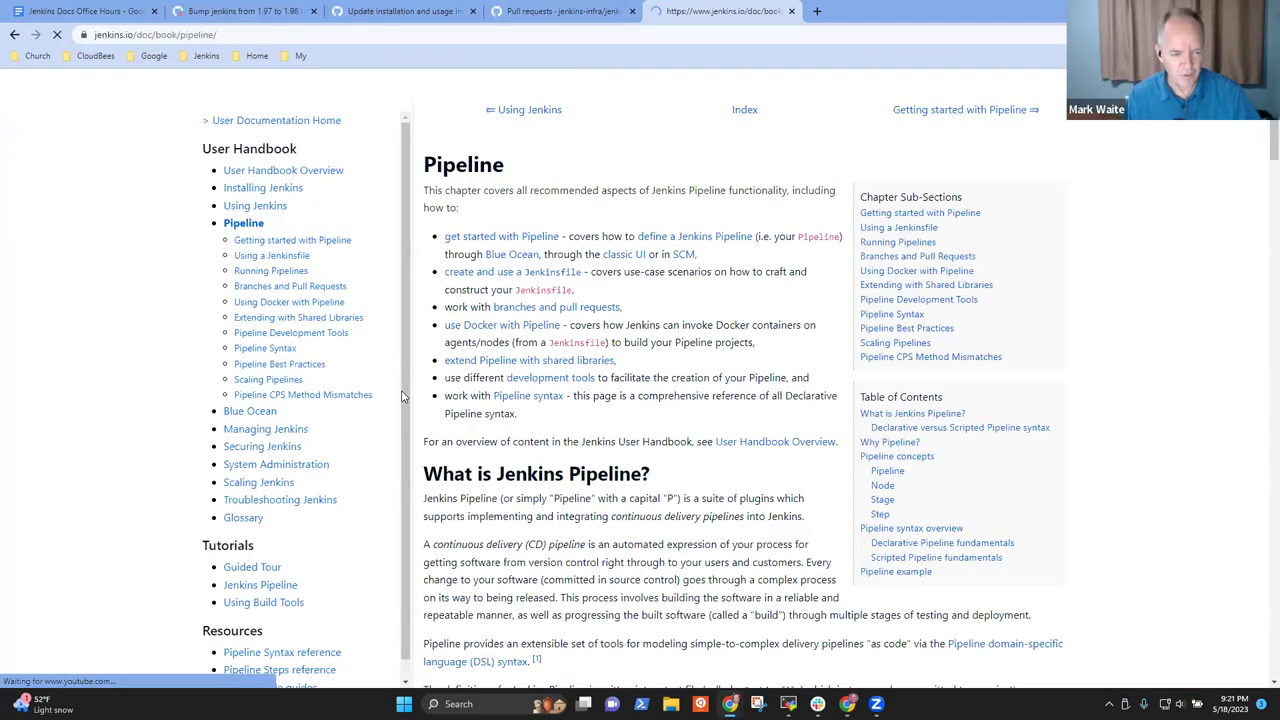
left_click(295, 680)
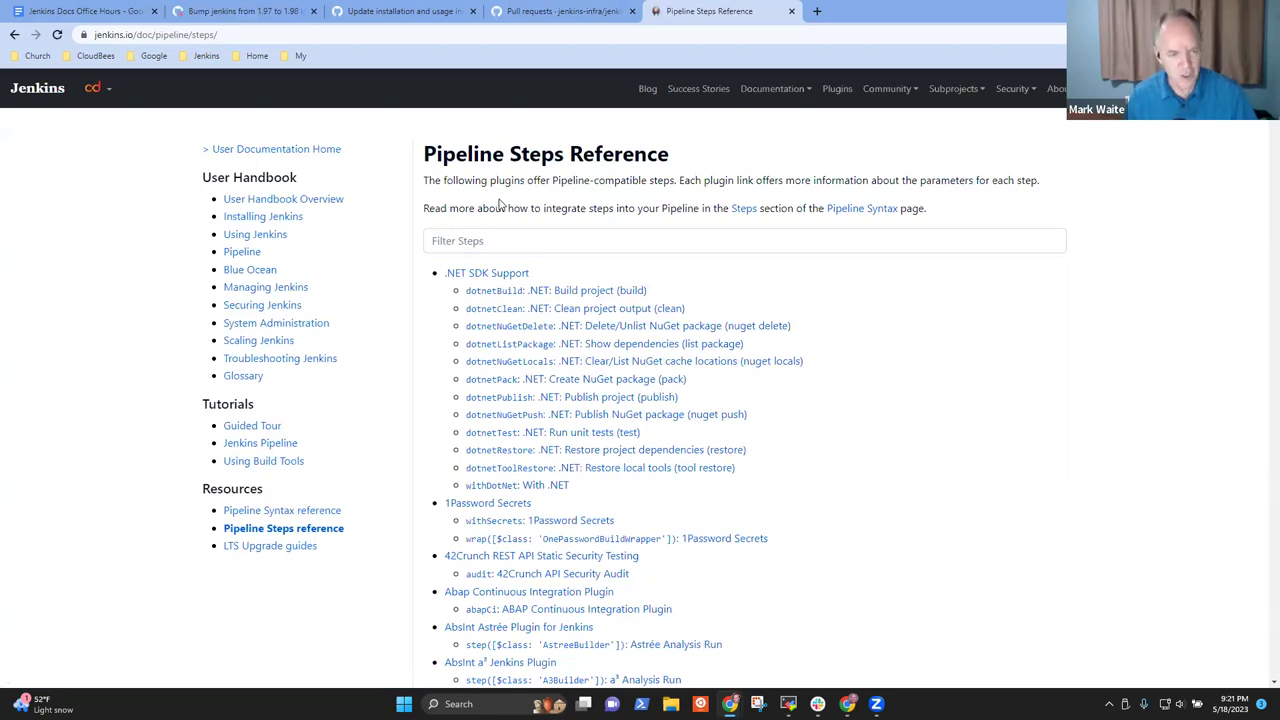
left_click(472, 241)
type("checkout")
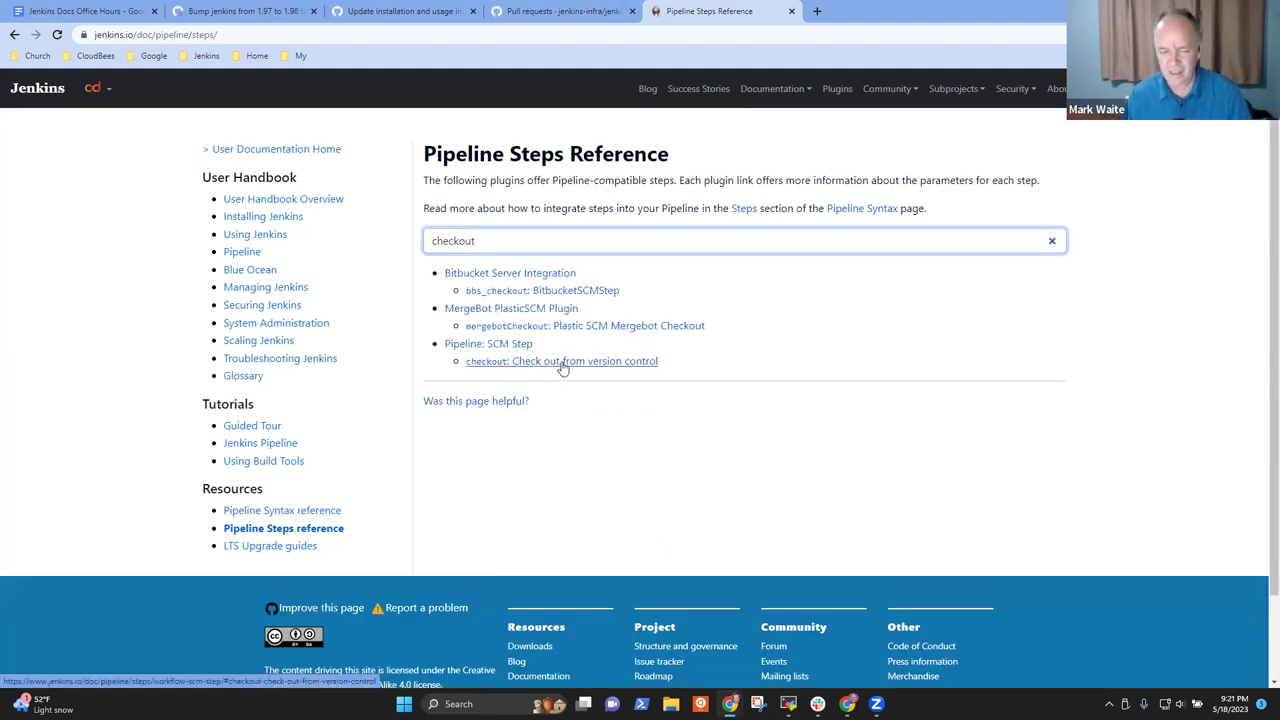
left_click(564, 361)
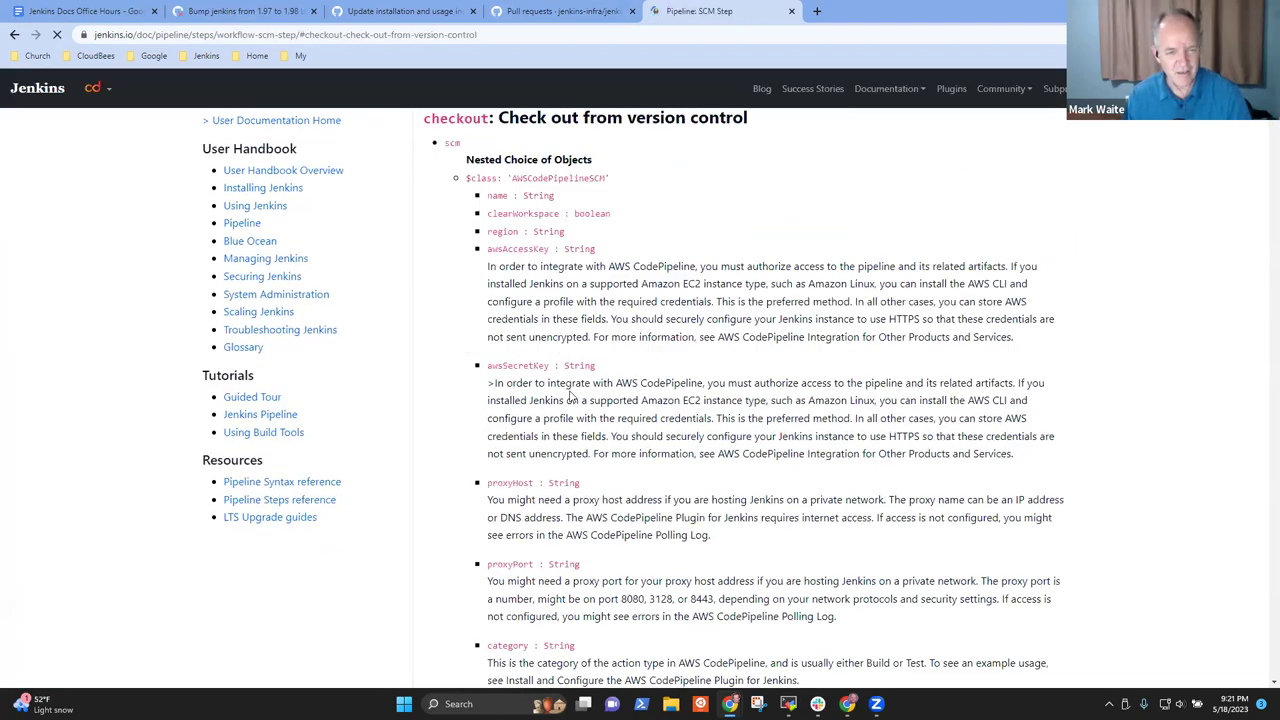
Step: Scroll the Pipeline: SCM Step page, highlighting its Nested Choice of Objects SCM classes
scroll(492, 227, "up", 2)
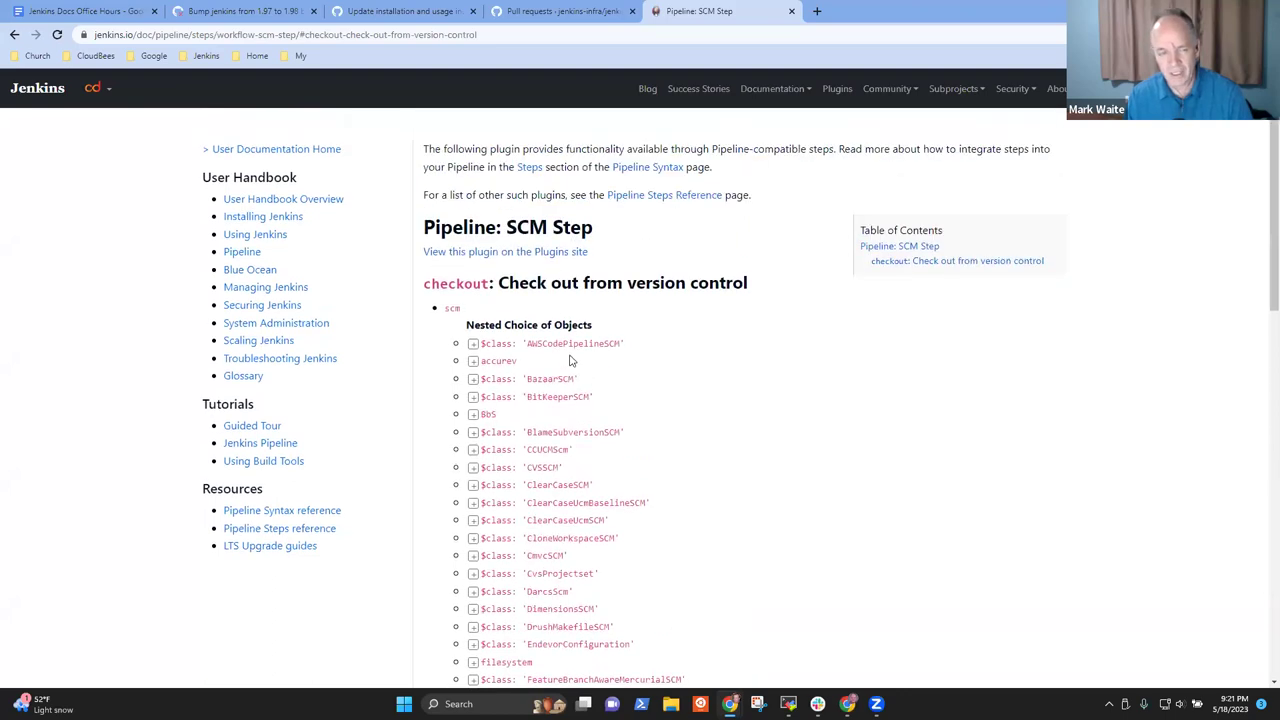
left_click_drag(468, 325, 573, 331)
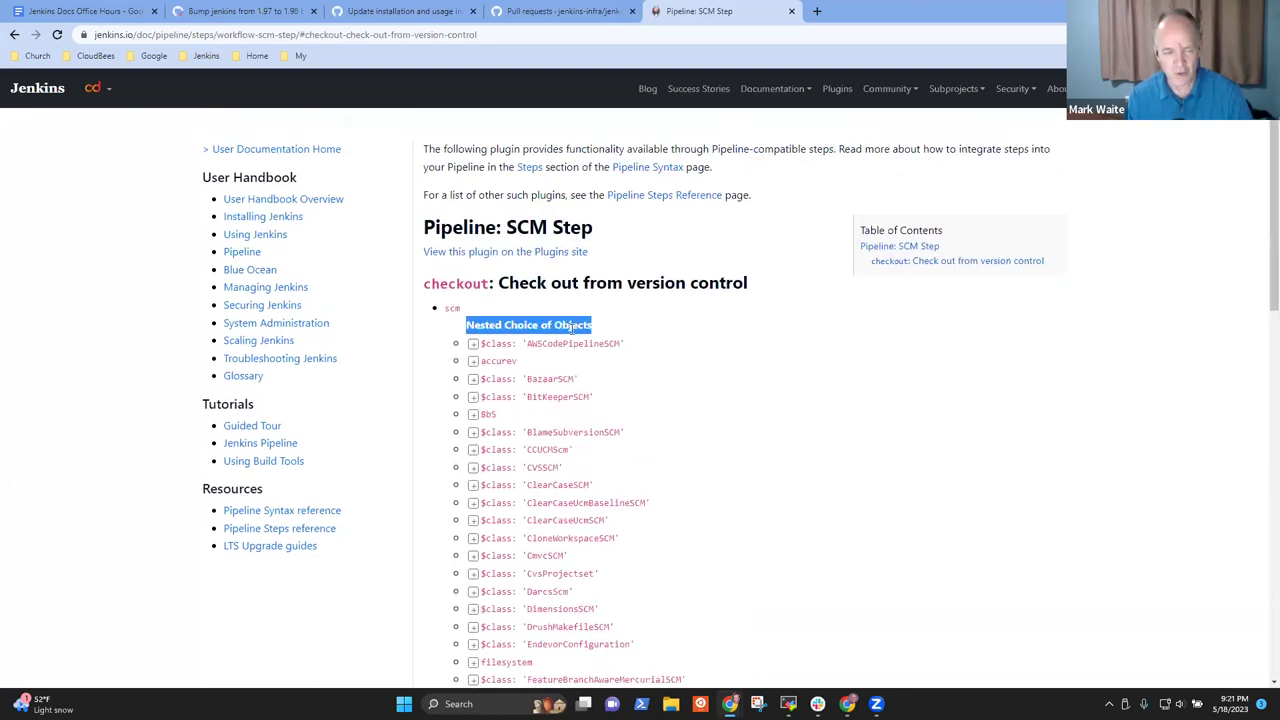
scroll(612, 318, "down", 6)
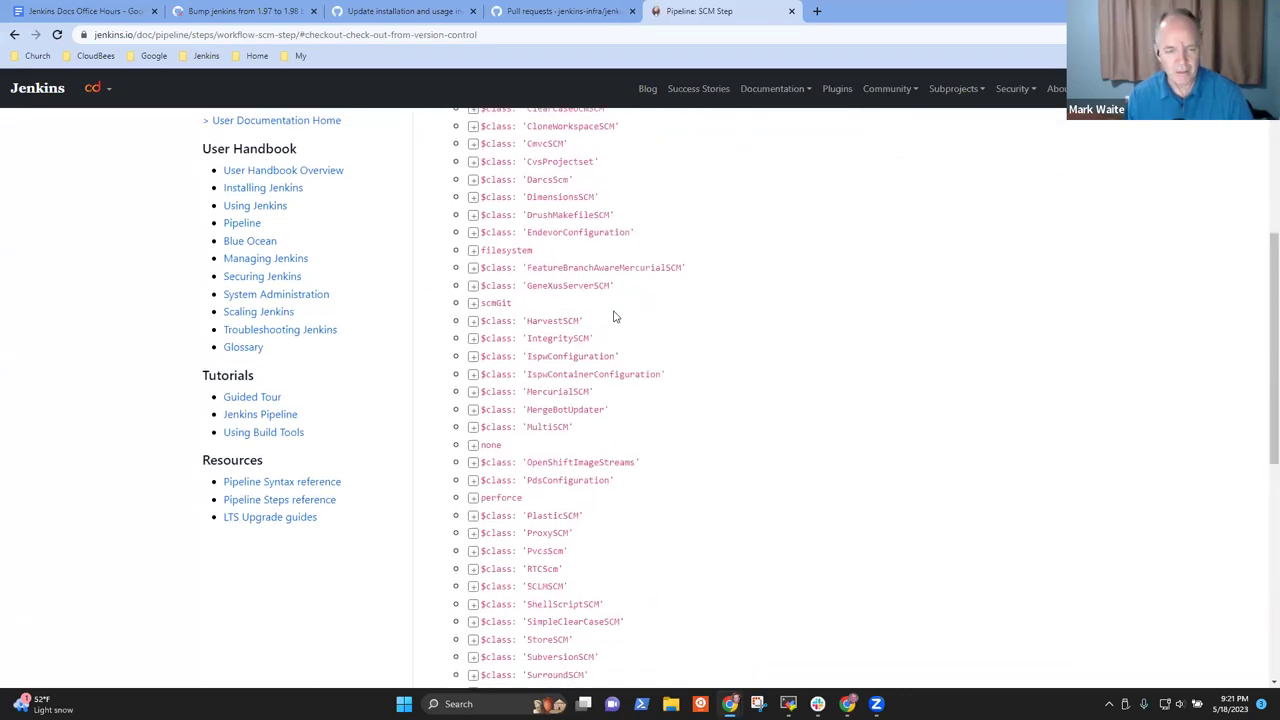
scroll(616, 316, "down", 4)
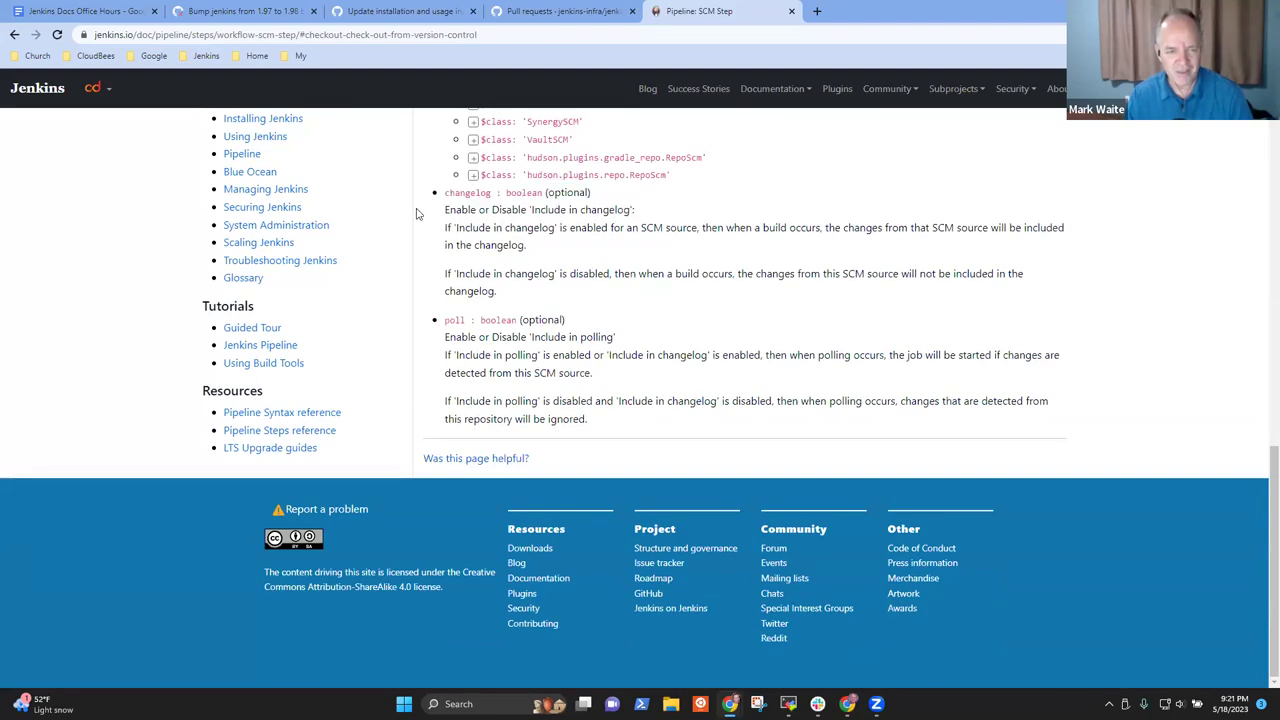
left_click_drag(595, 195, 417, 213)
left_click(638, 200)
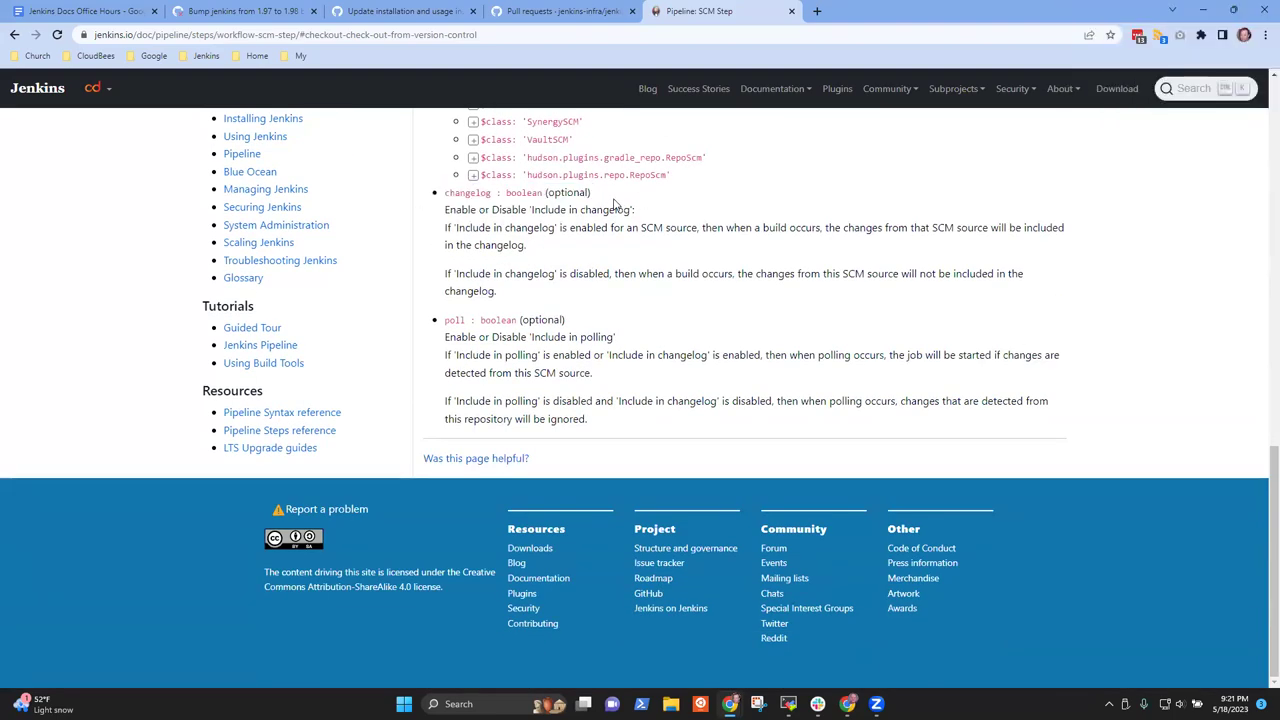
scroll(612, 203, "up", 8)
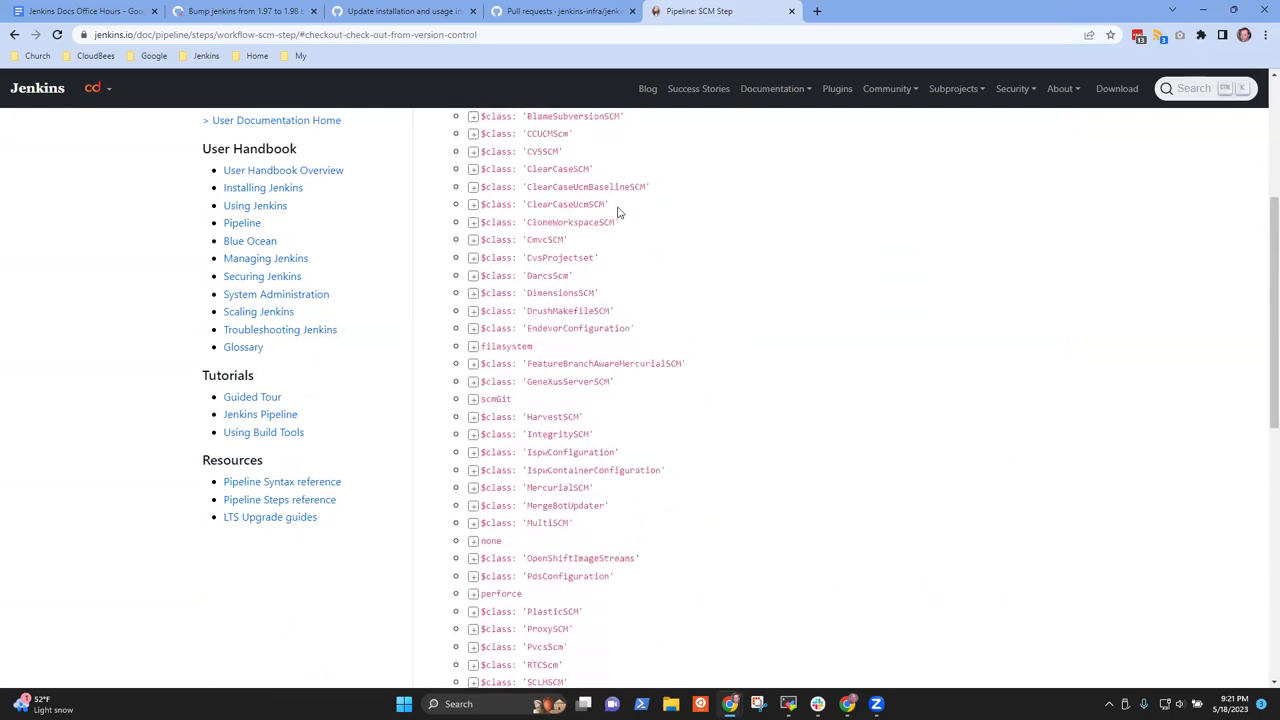
scroll(622, 148, "down", 4)
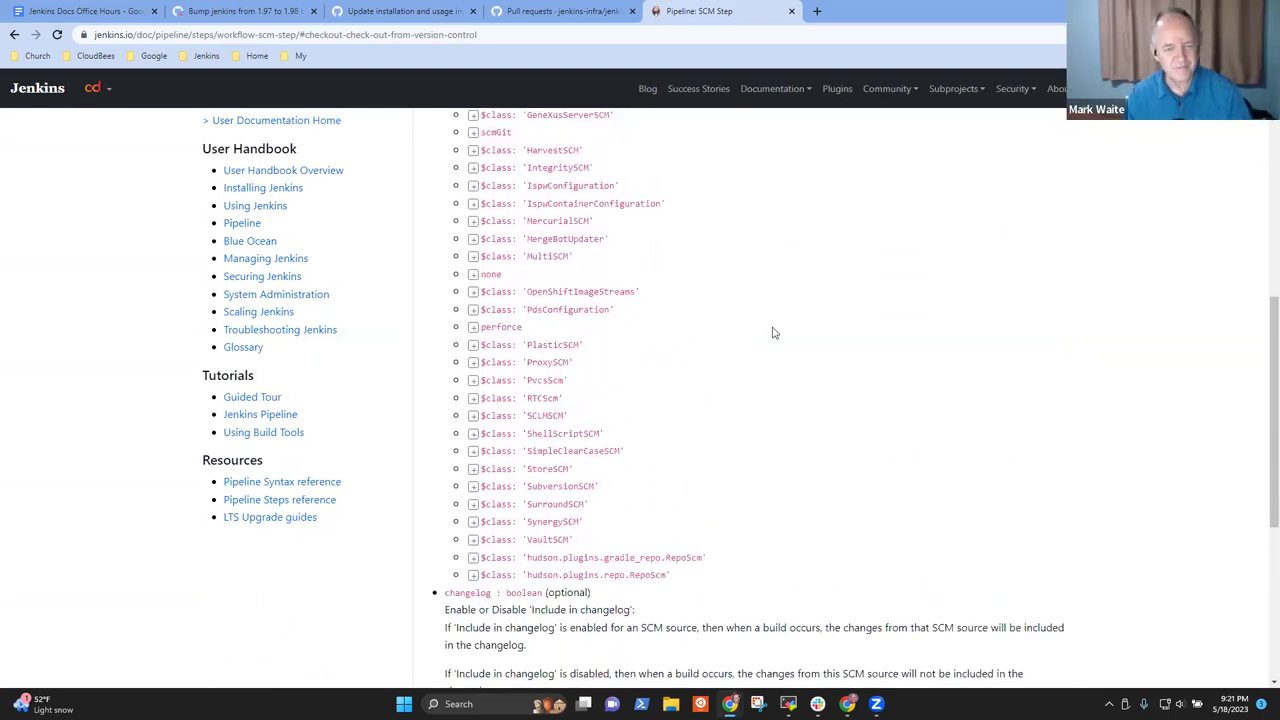
scroll(790, 300, "up", 4)
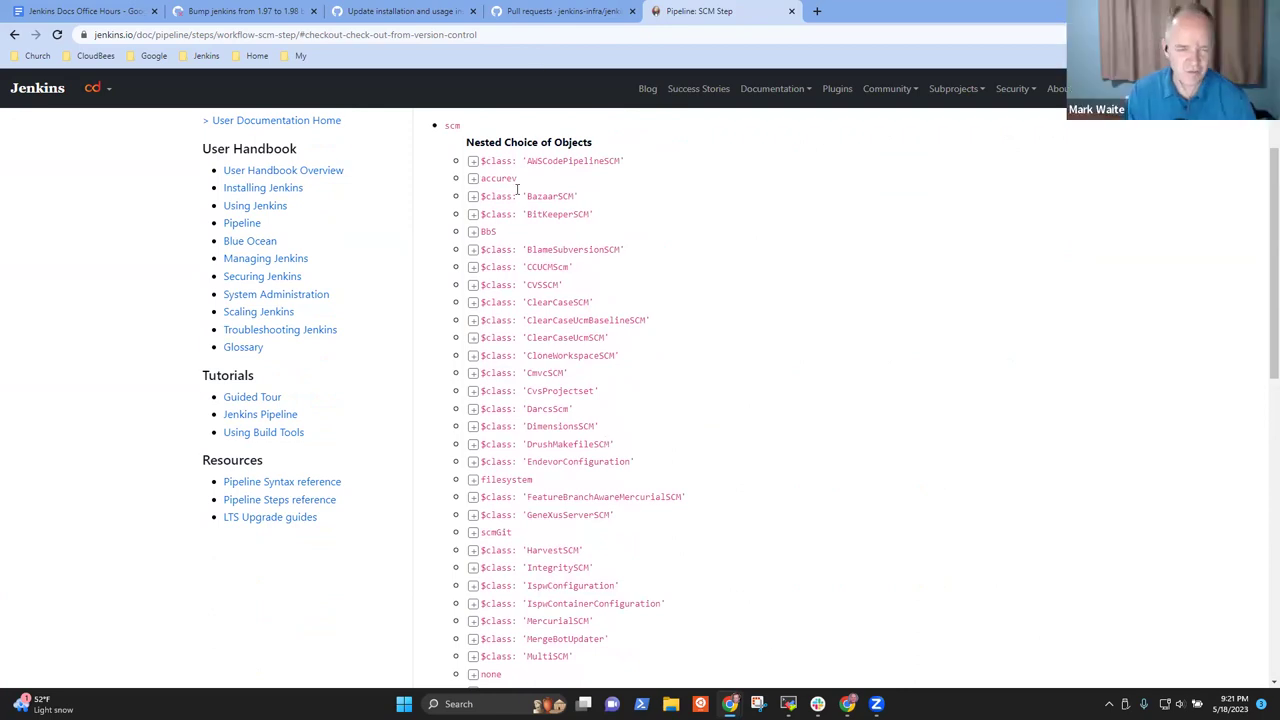
scroll(630, 270, "up", 2)
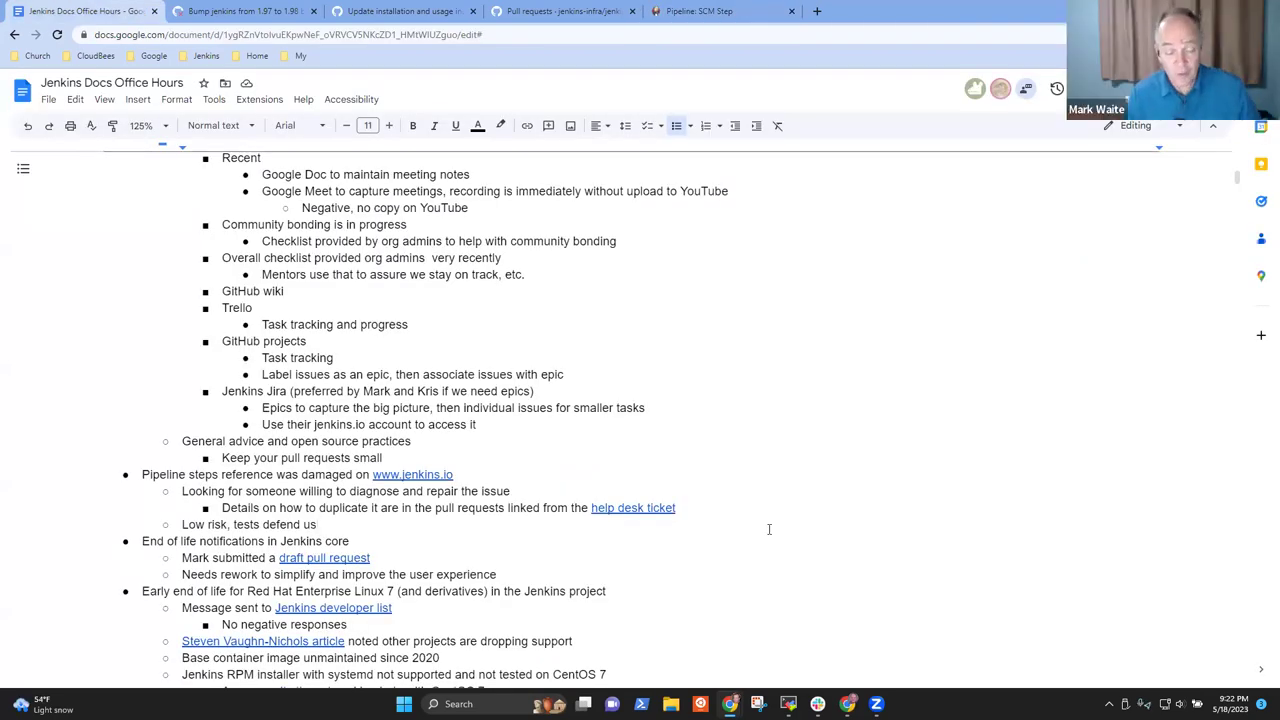
left_click(266, 541)
triple_click(266, 541)
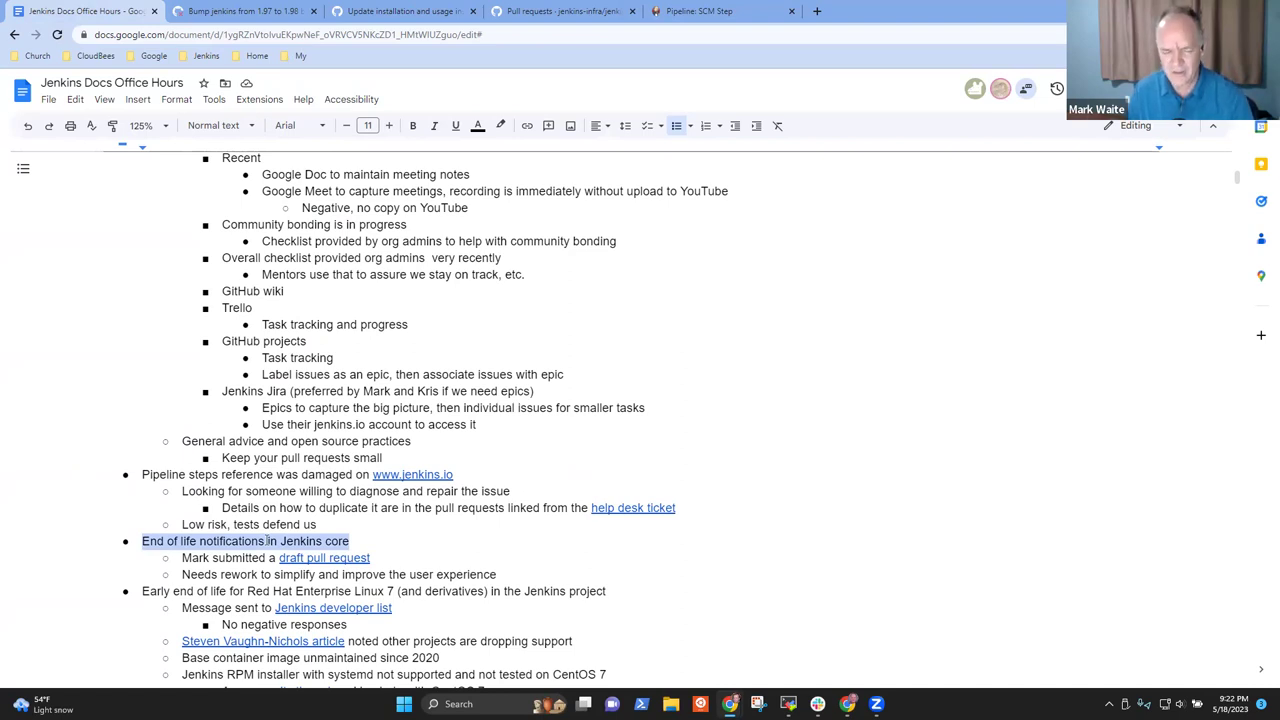
left_click(289, 590)
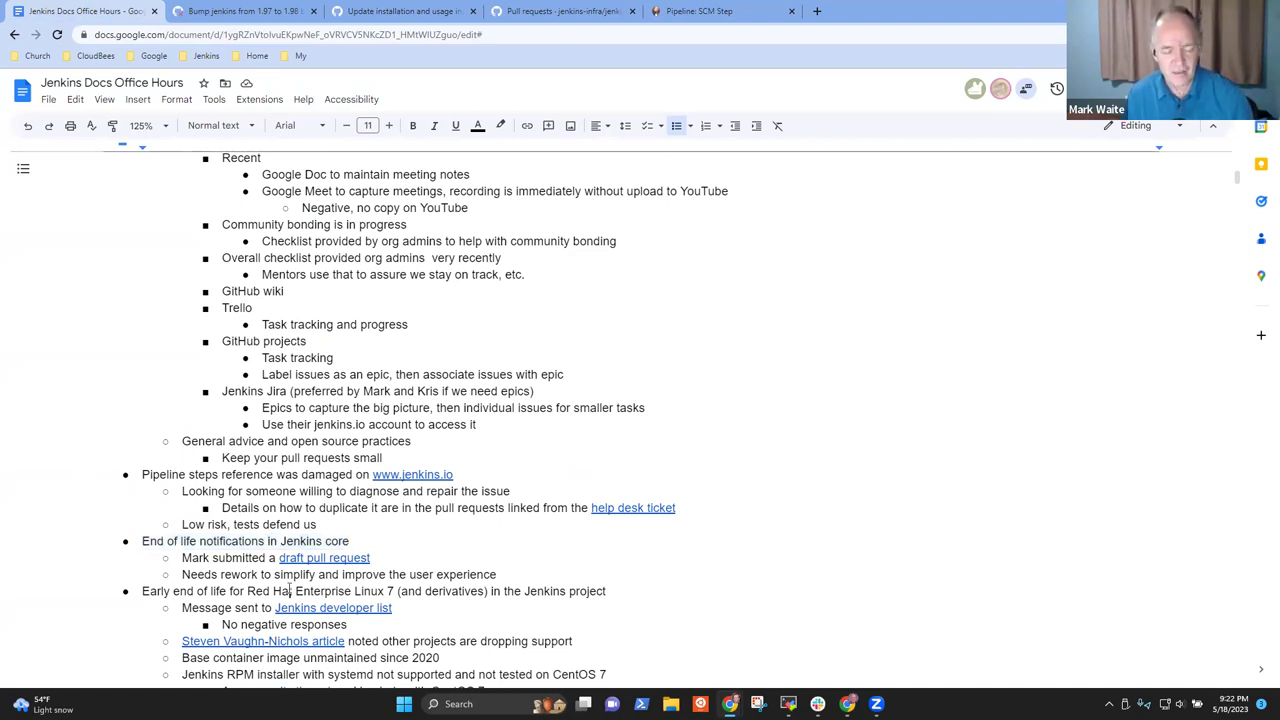
triple_click(289, 590)
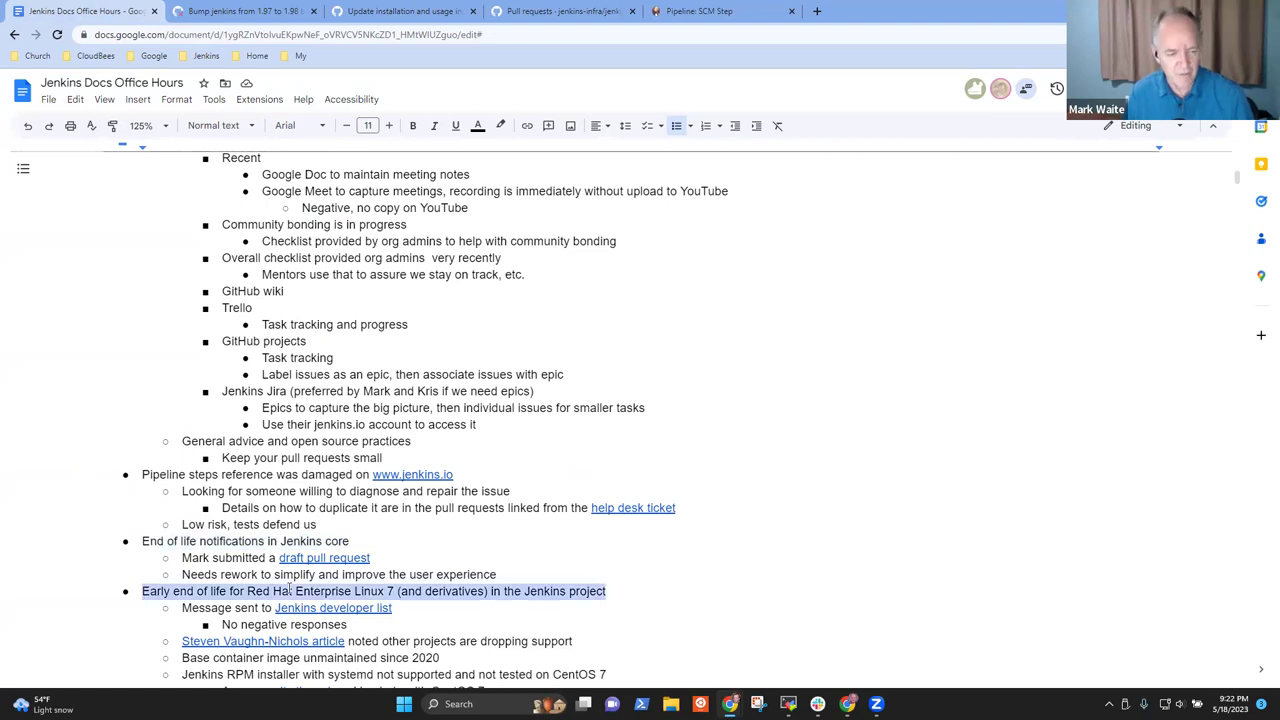